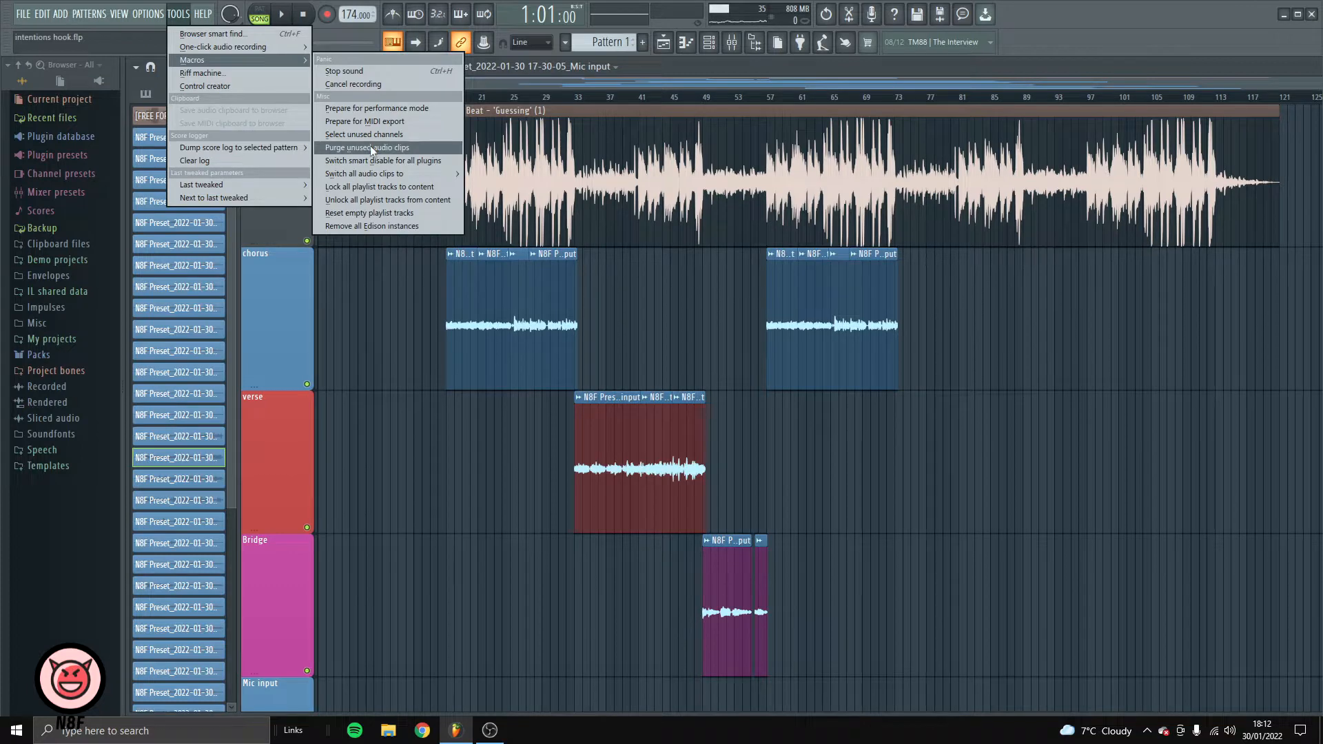
Purge the unused audio clips from the project
left_click(370, 147)
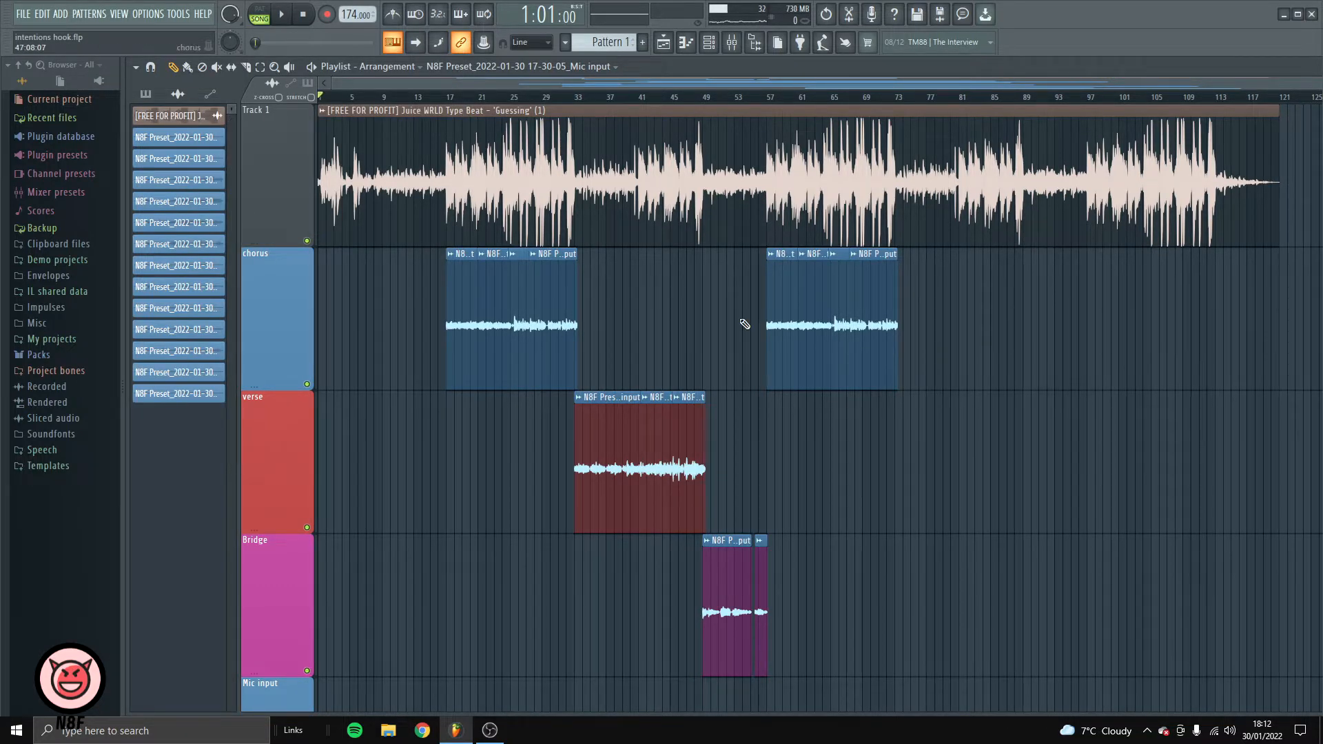
Open the audio settings and select FL Studio ASIO as the input/output device
left_click(148, 14)
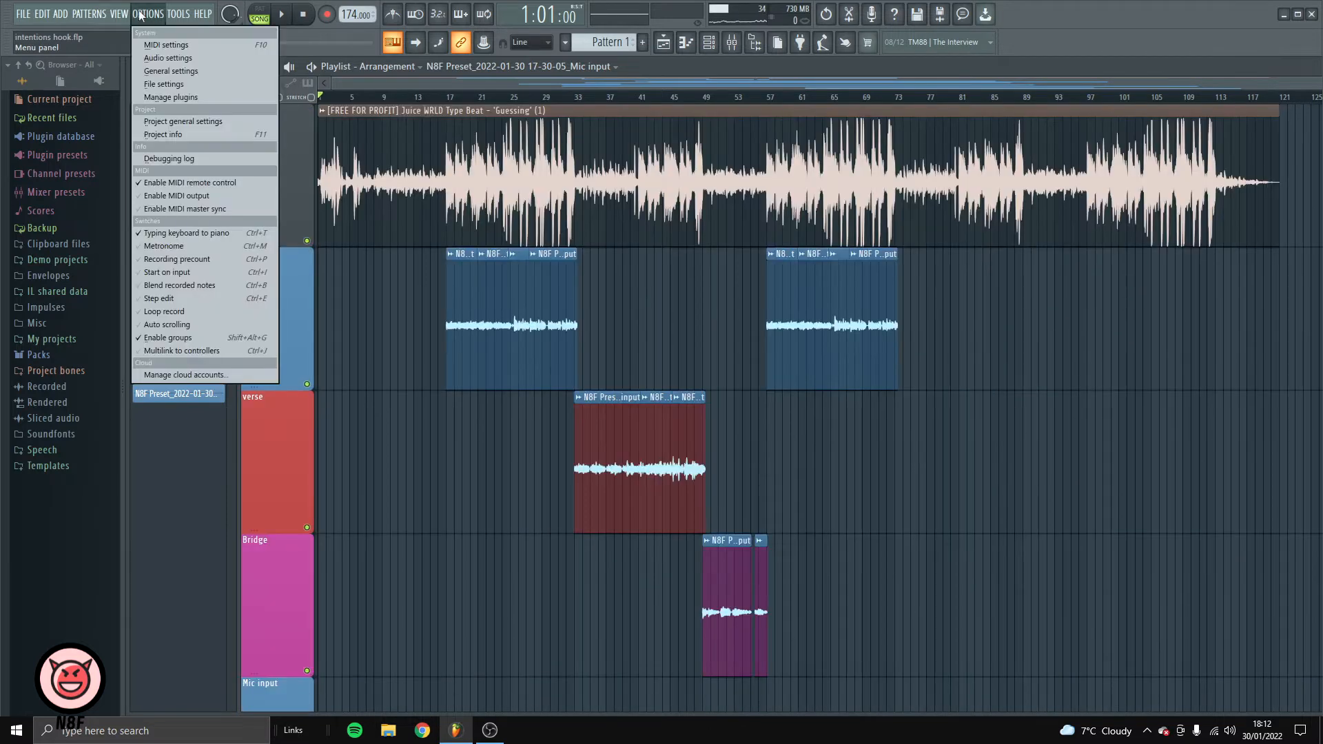
left_click(161, 57)
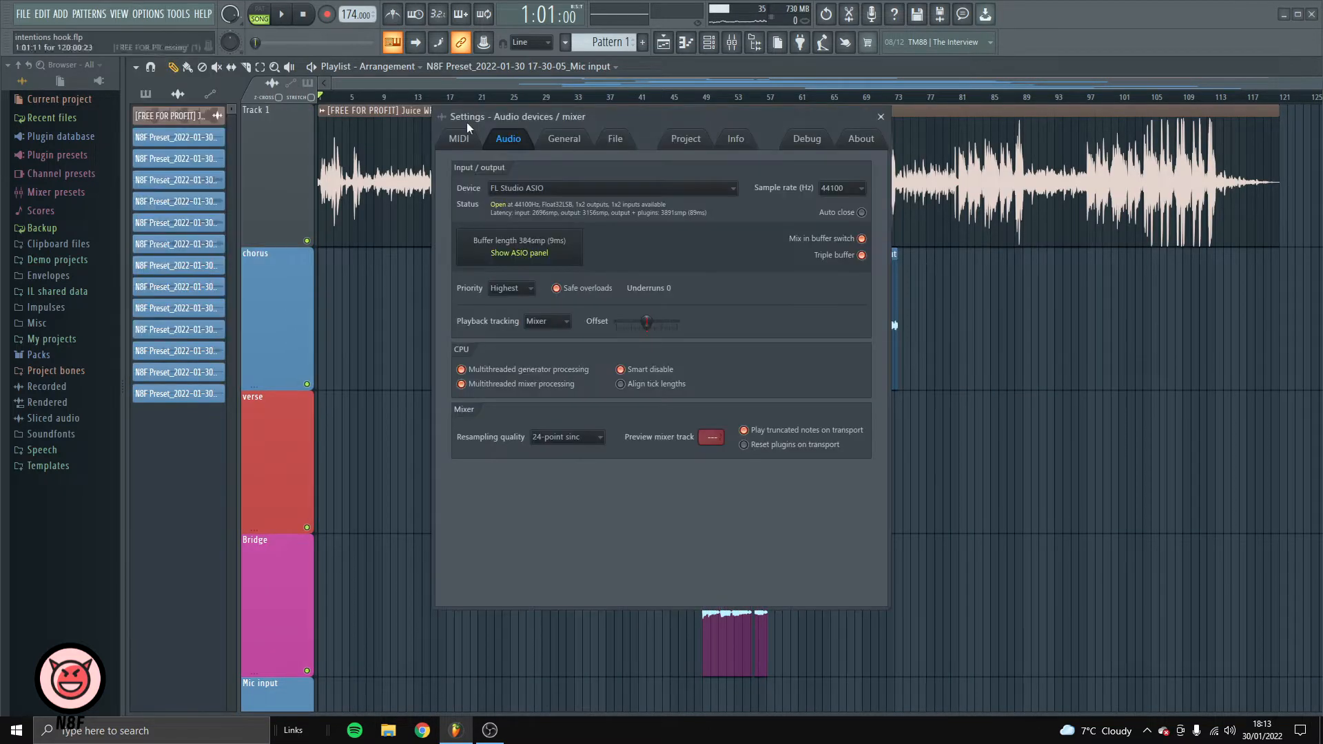
left_click_drag(635, 124, 547, 136)
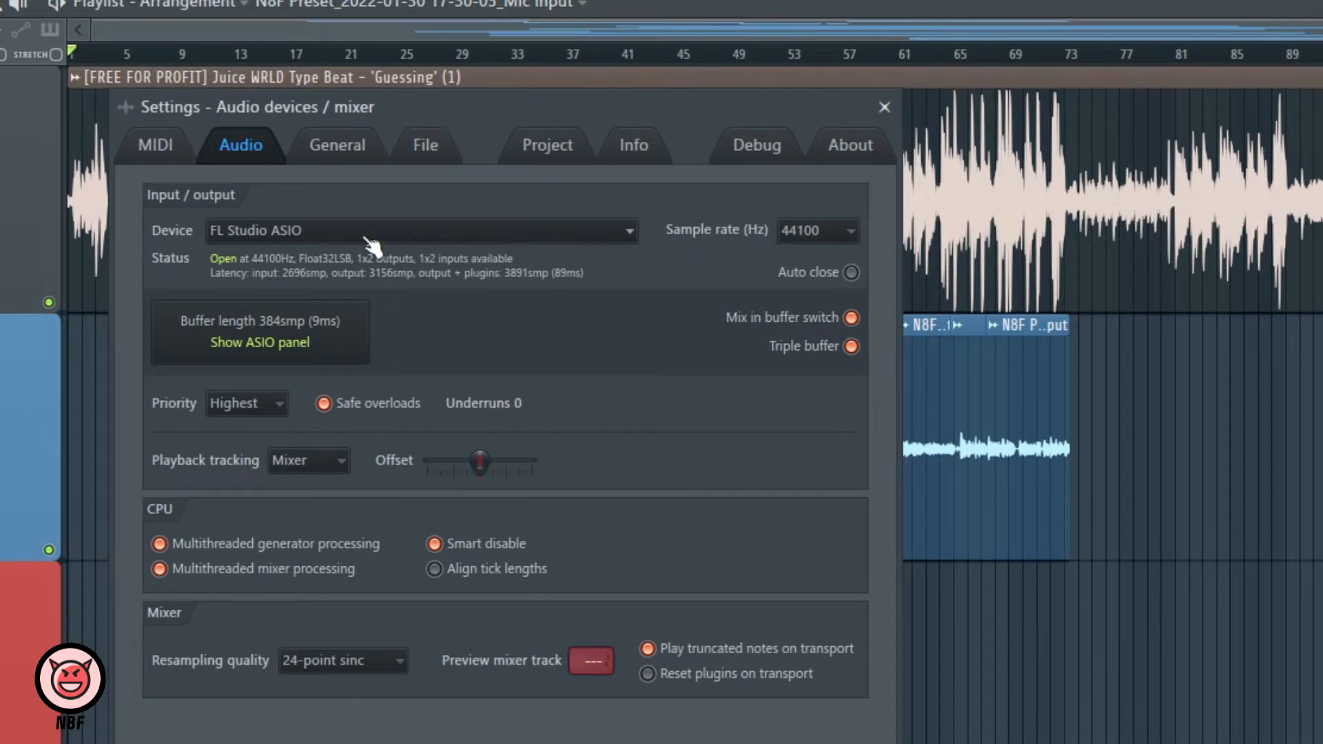
left_click(314, 234)
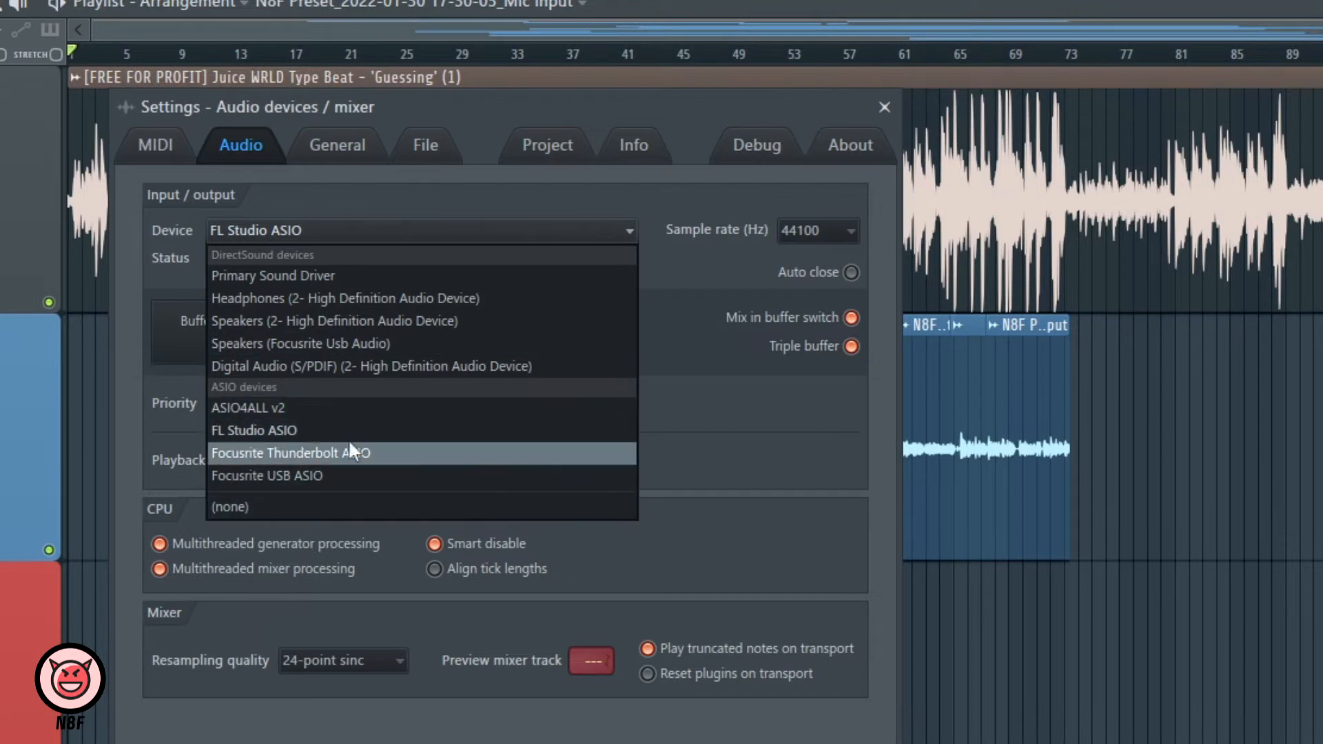
left_click(503, 428)
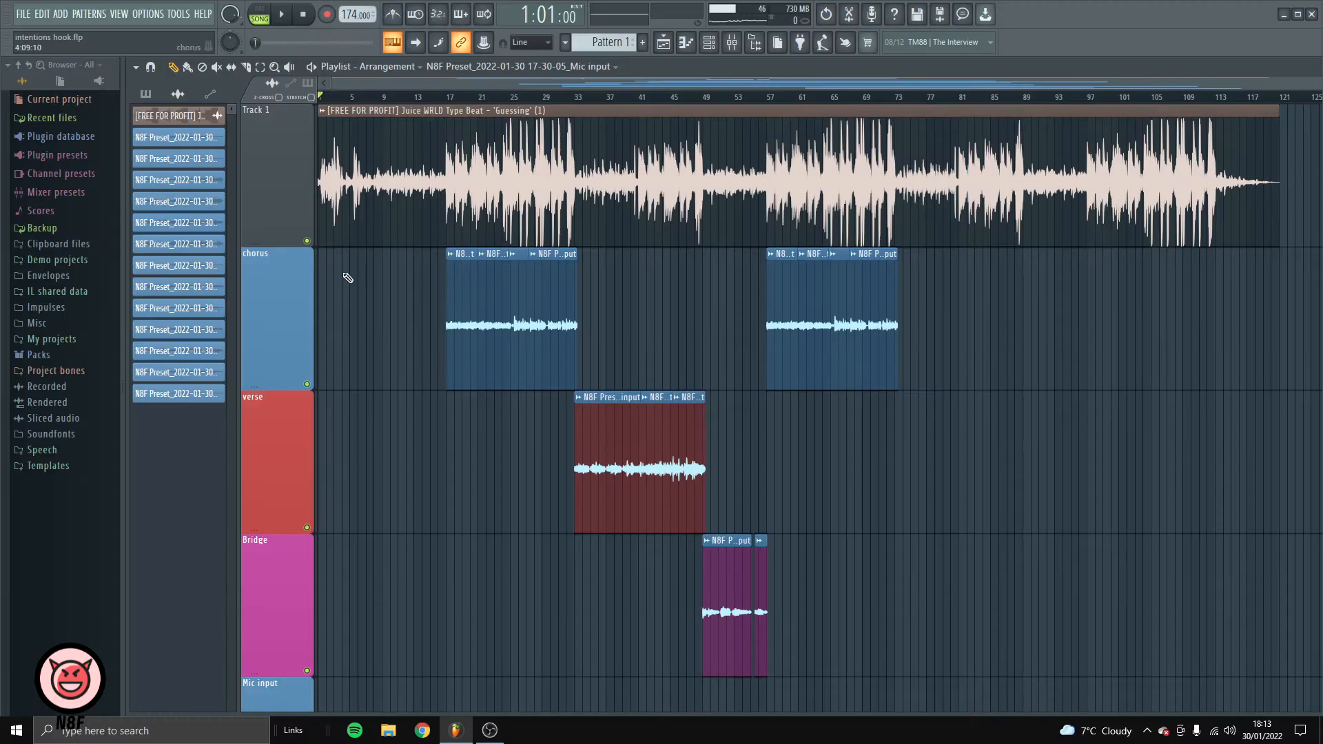
Mute the beat on Track 1 and set the playback position to bar 17, where the first chorus begins
left_click(48, 301)
scroll(392, 448, "up", 5)
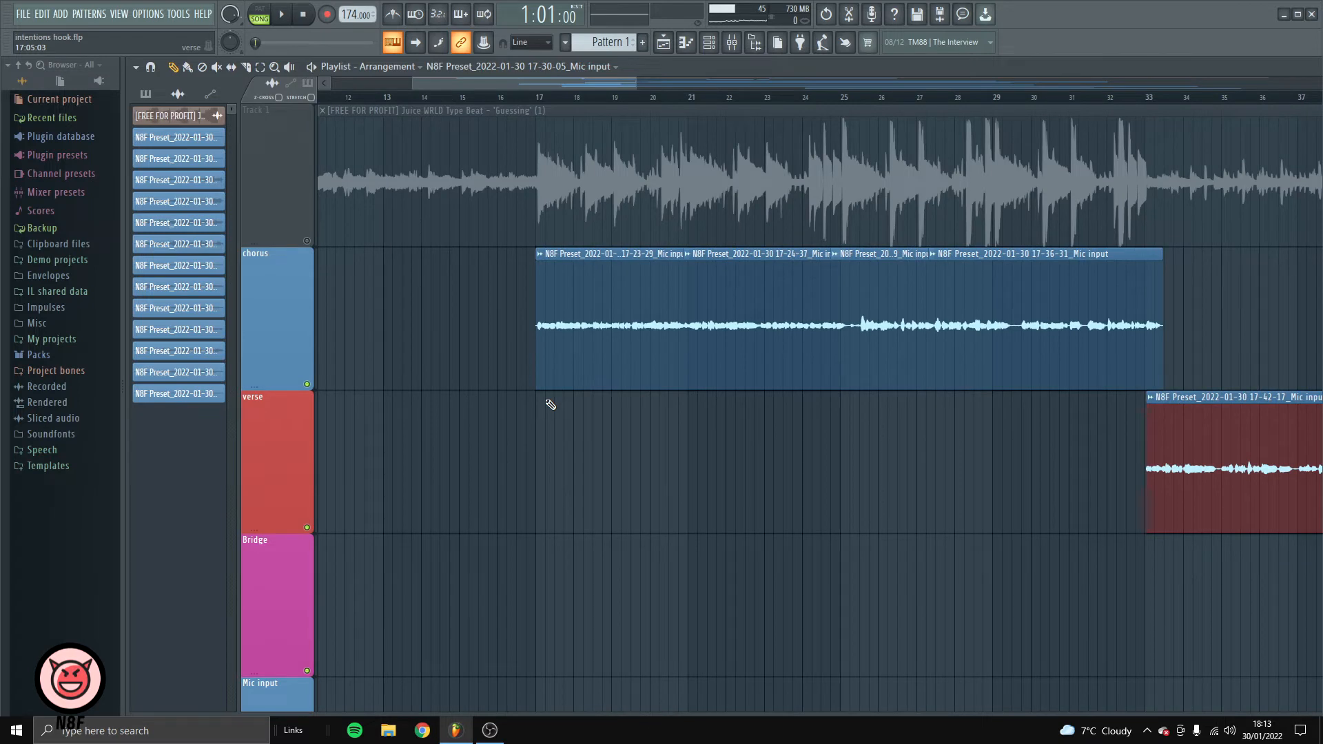
left_click(541, 100)
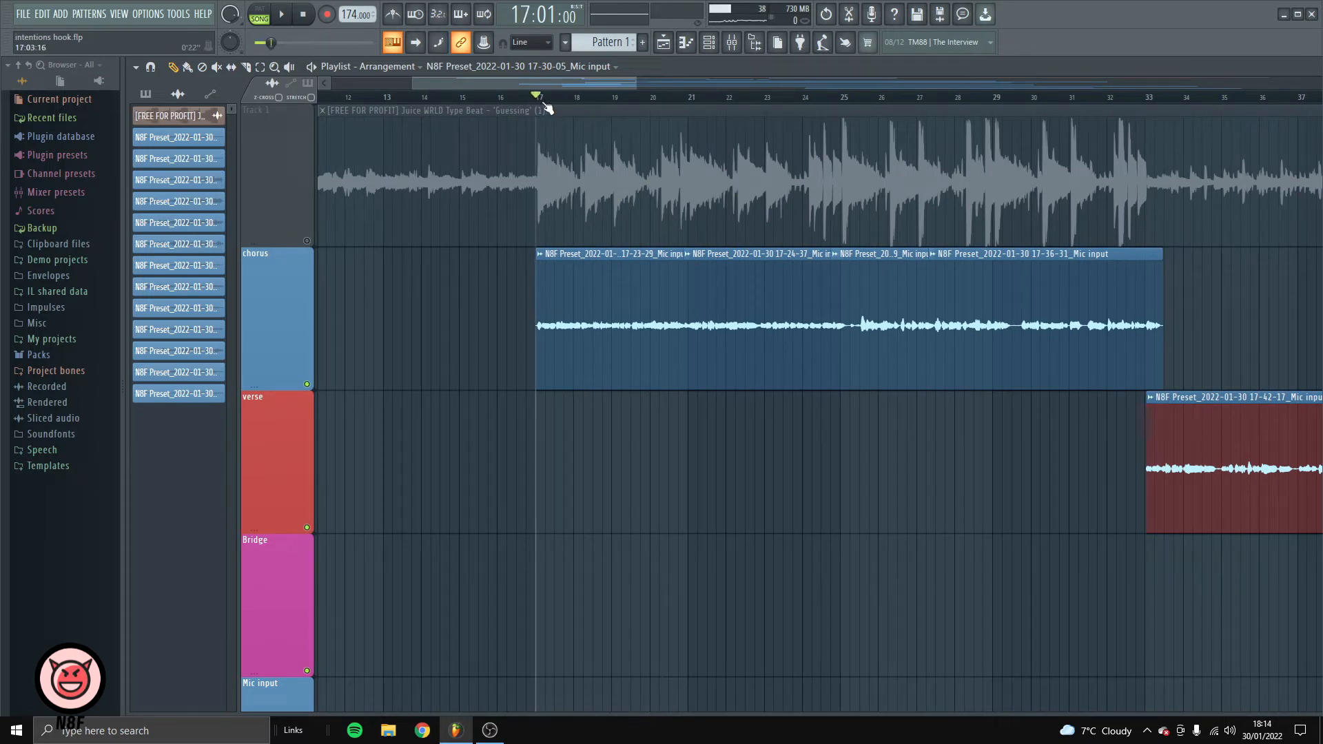
key("F9")
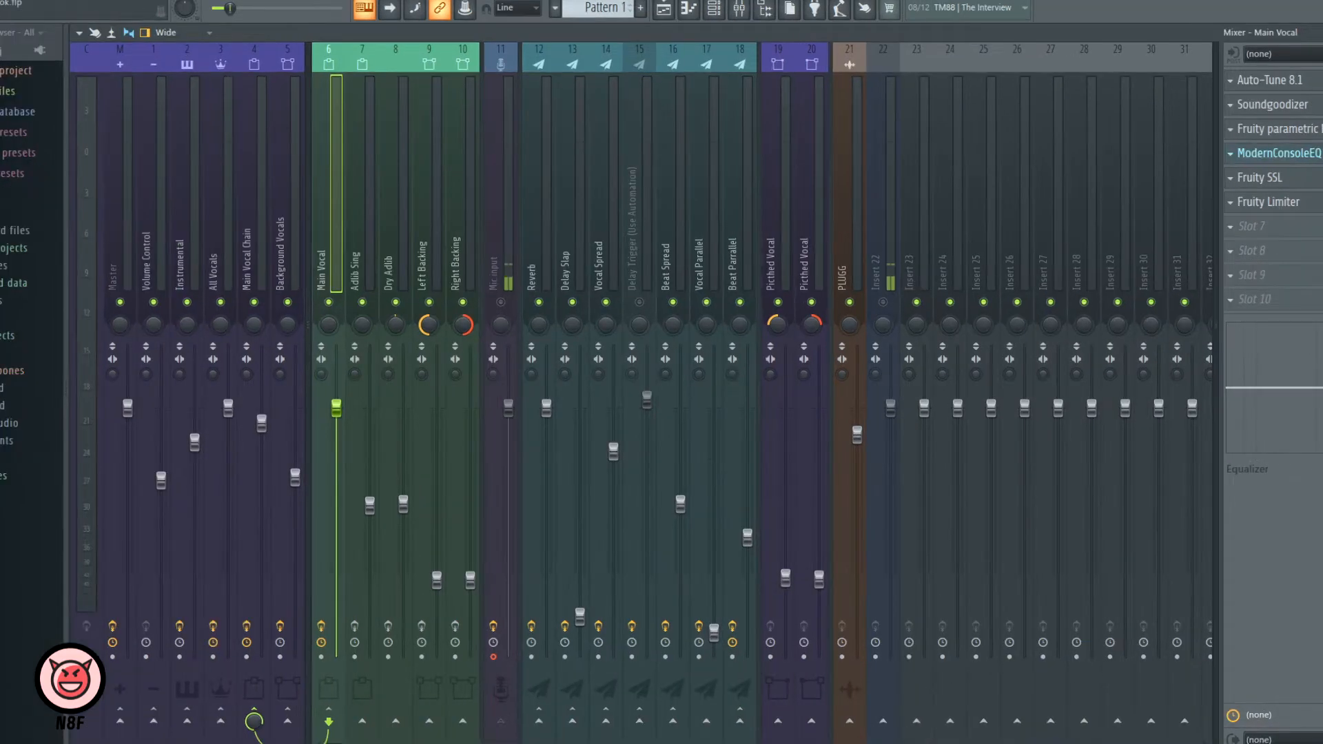
key("F9")
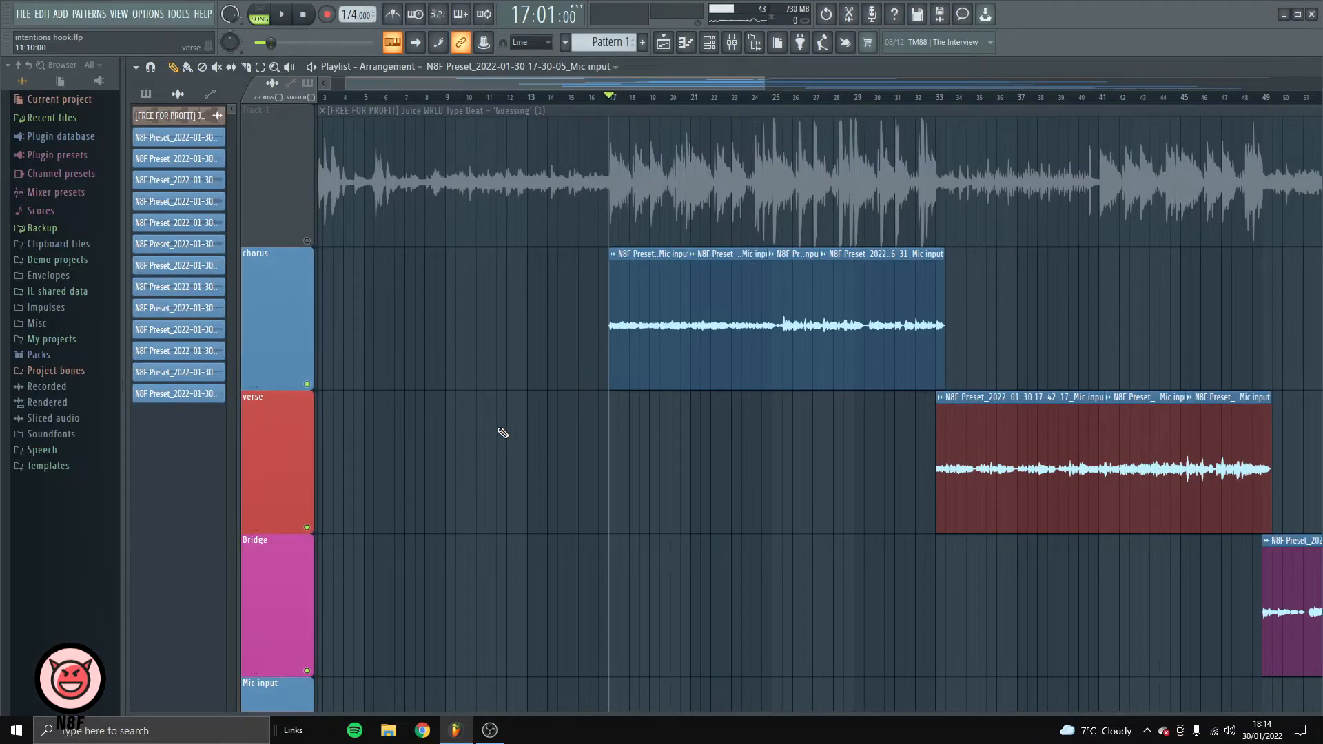
Play the first chorus from bar 17 to listen to its vocals without the beat
scroll(499, 428, "down", 2)
scroll(447, 441, "up", 2)
left_click_drag(517, 451, 630, 460)
key("space")
scroll(720, 474, "up", 1)
scroll(719, 474, "up", 1)
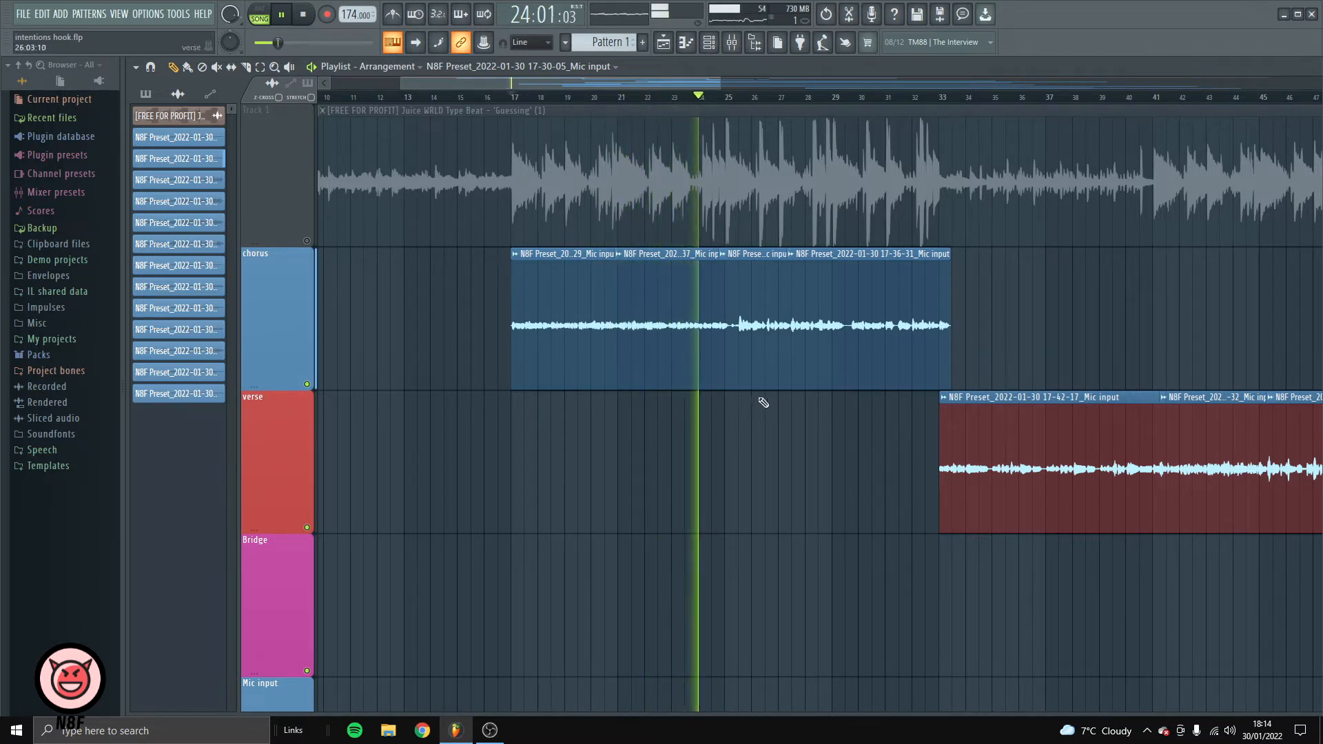
key("space")
scroll(598, 352, "down", 2)
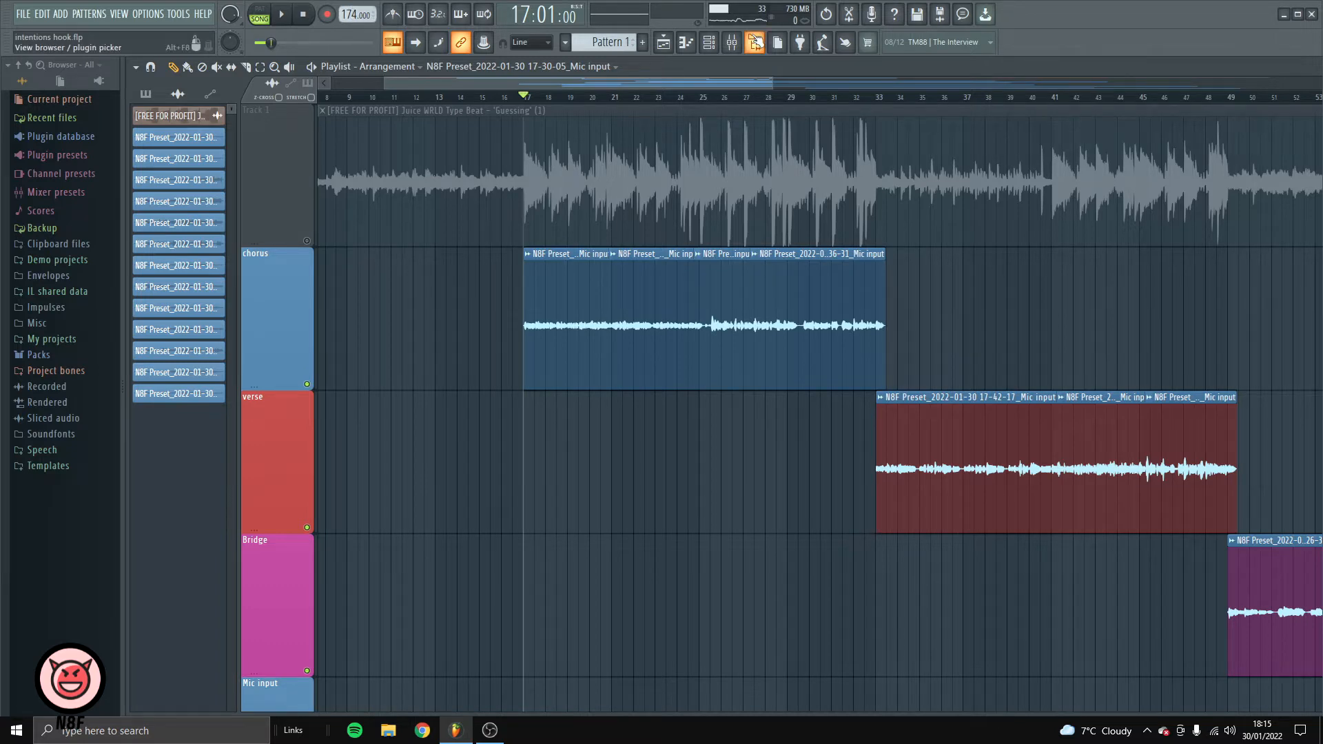
Open the mixer and bring up Auto-Tune 8.1 from the Main Vocal track
left_click(732, 42)
left_click(1256, 112)
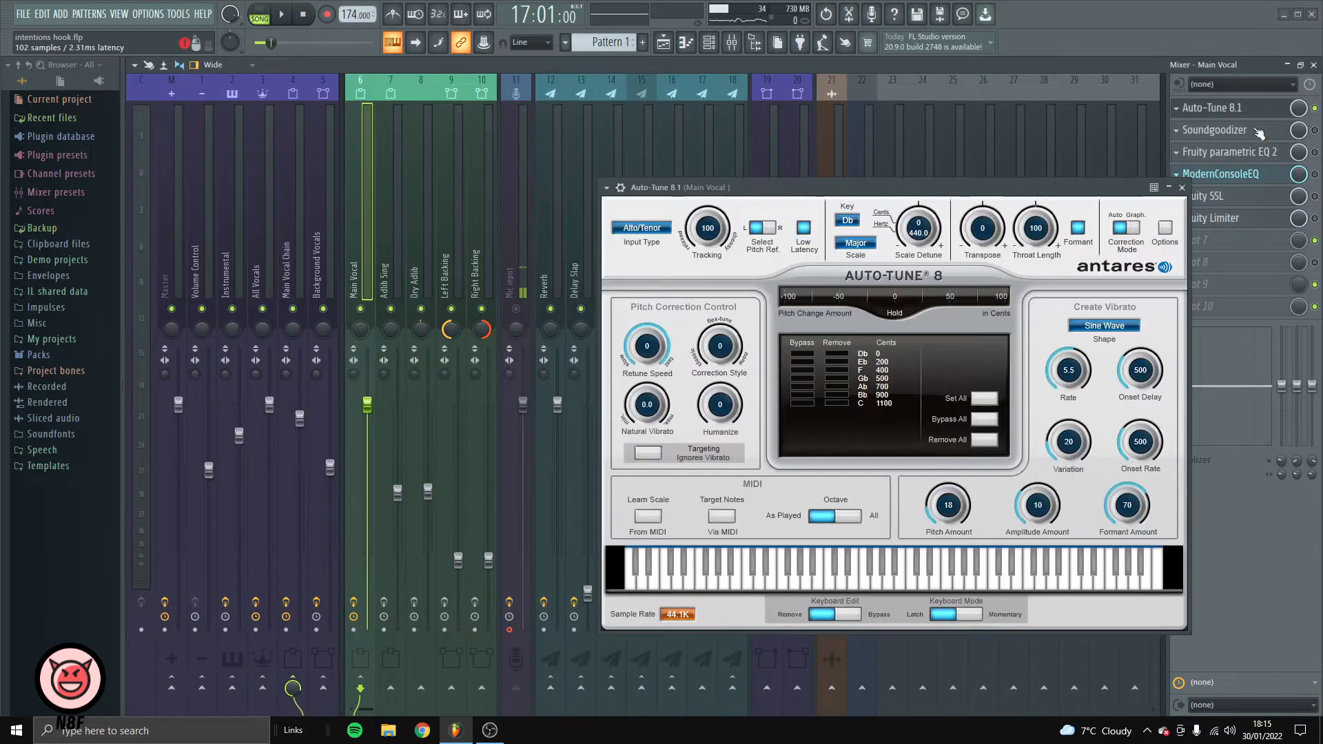
left_click_drag(902, 184, 694, 173)
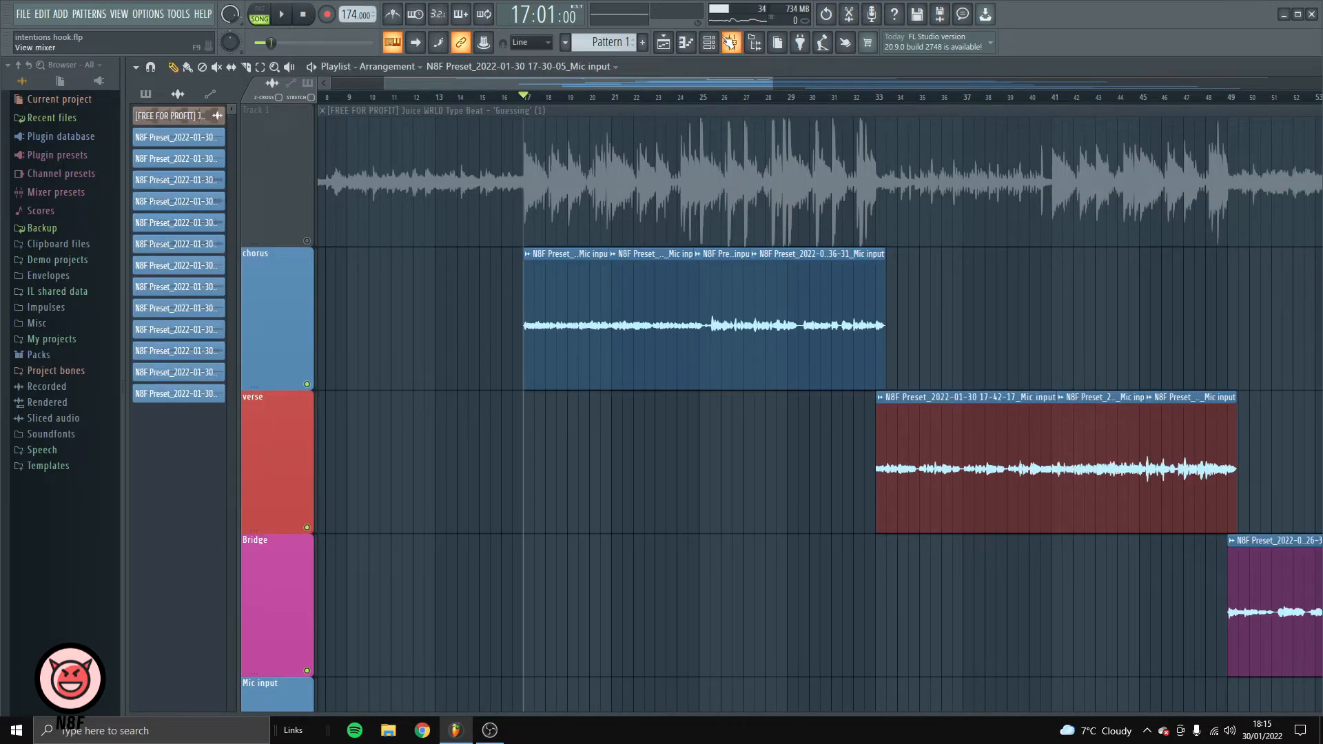
Remove Soundgoodizer, Fruity parametric EQ 2, ModernConsoleEQ, Fruity SSL and Fruity Limiter from the Main Vocal track, keeping only Auto-Tune 8.1
left_click(732, 42)
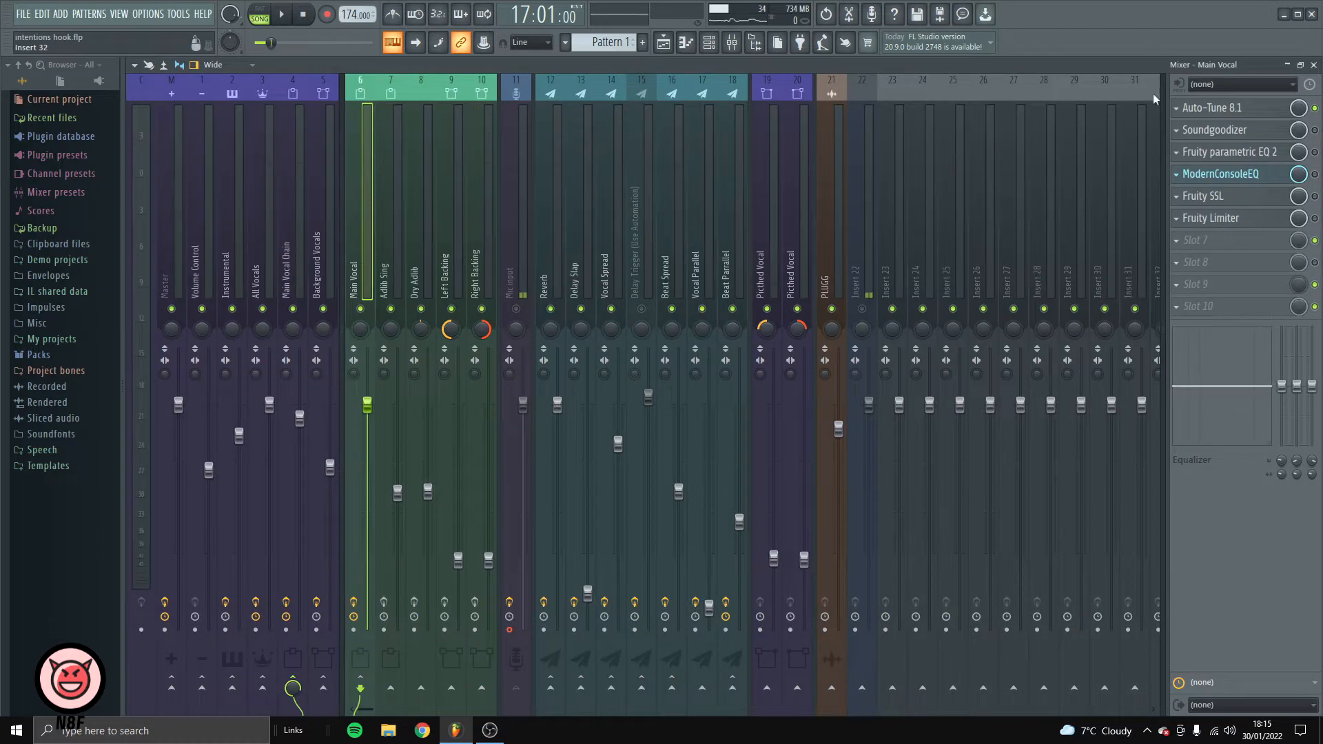
left_click(1177, 130)
left_click(1186, 161)
left_click(1177, 153)
left_click(1186, 183)
left_click(1175, 177)
left_click(1185, 205)
Open Auto-Tune 8.1 on the Main Vocal track and set Tracking to 100 and Retune Speed to 0
left_click(1211, 108)
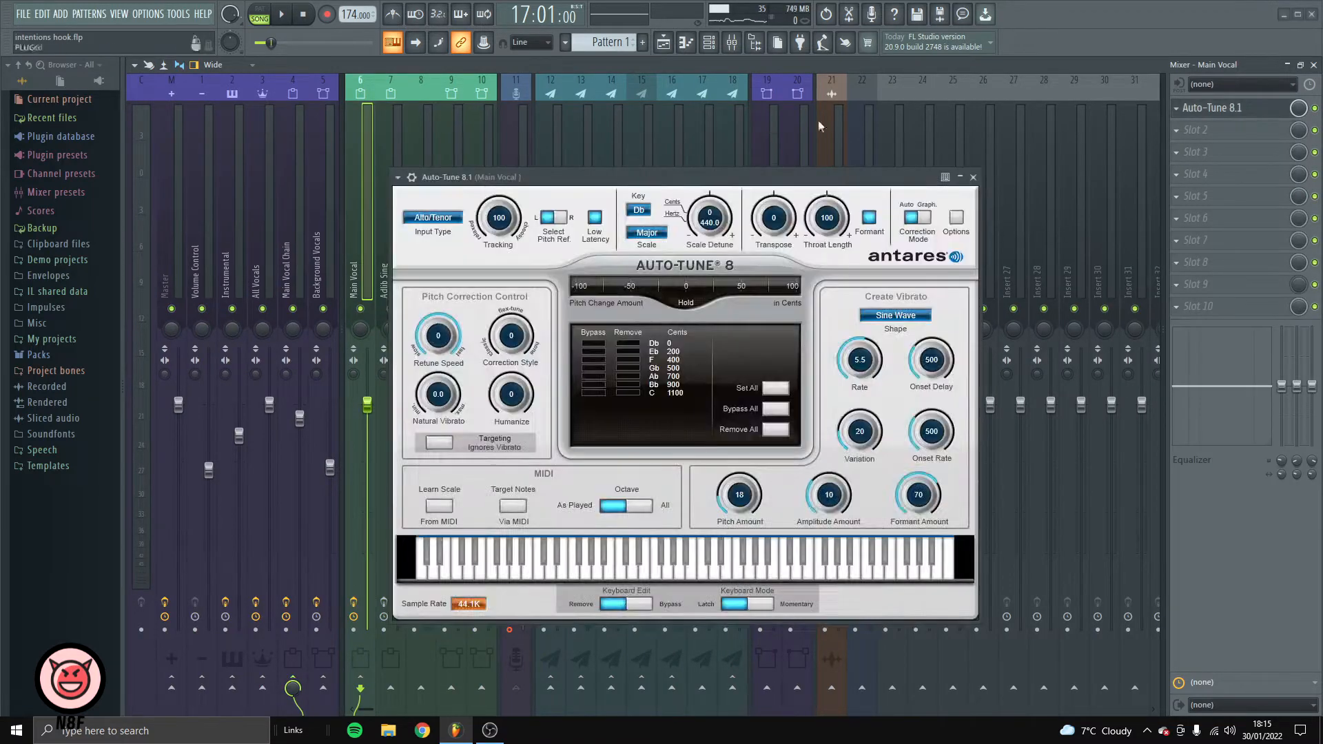
left_click_drag(694, 177, 612, 182)
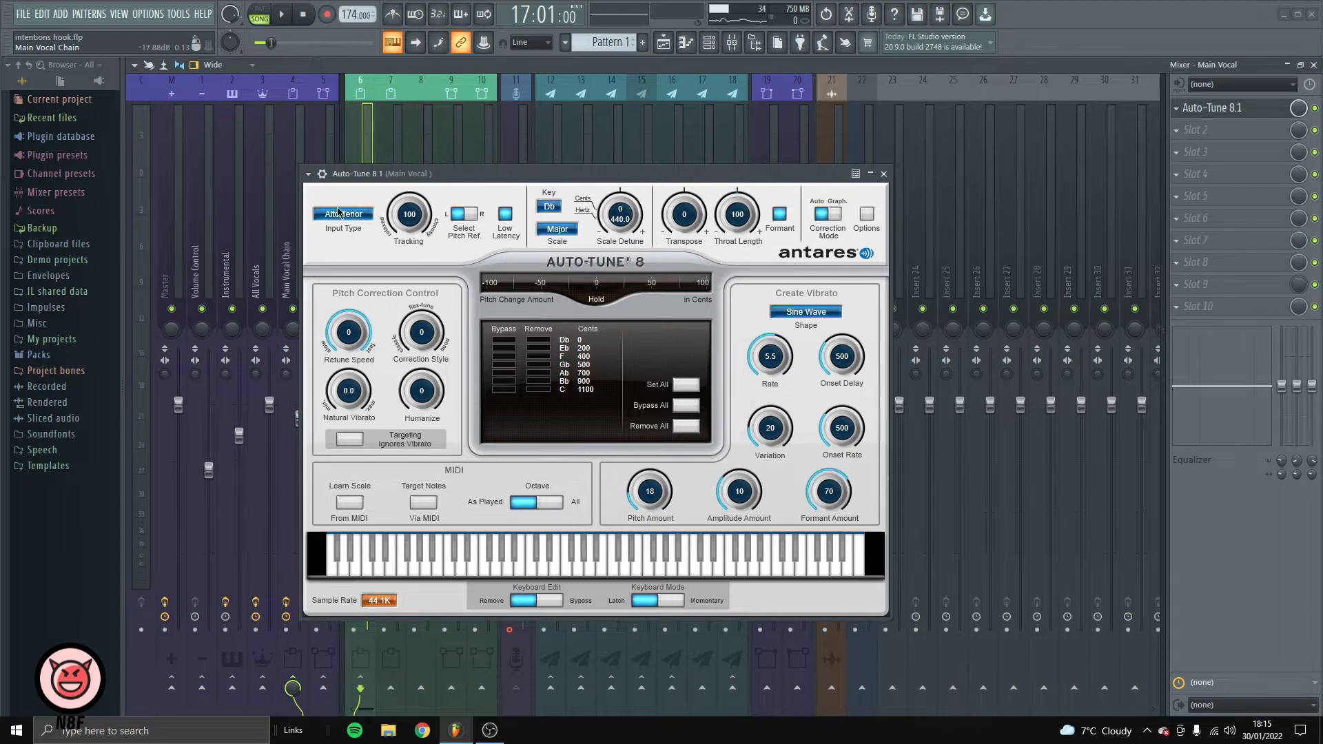
left_click(408, 219, "ctrl")
left_click_drag(408, 224, 421, 208)
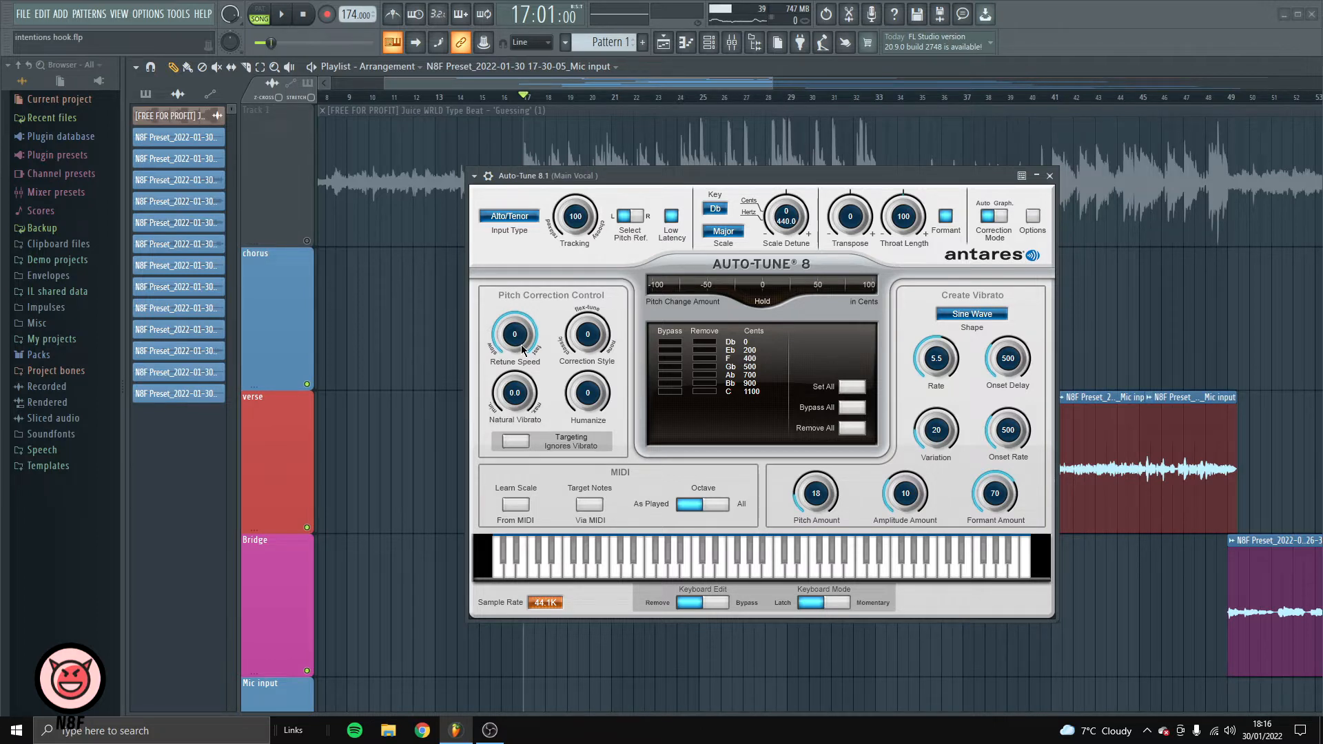
left_click_drag(522, 345, 521, 351)
left_click_drag(521, 361, 544, 296)
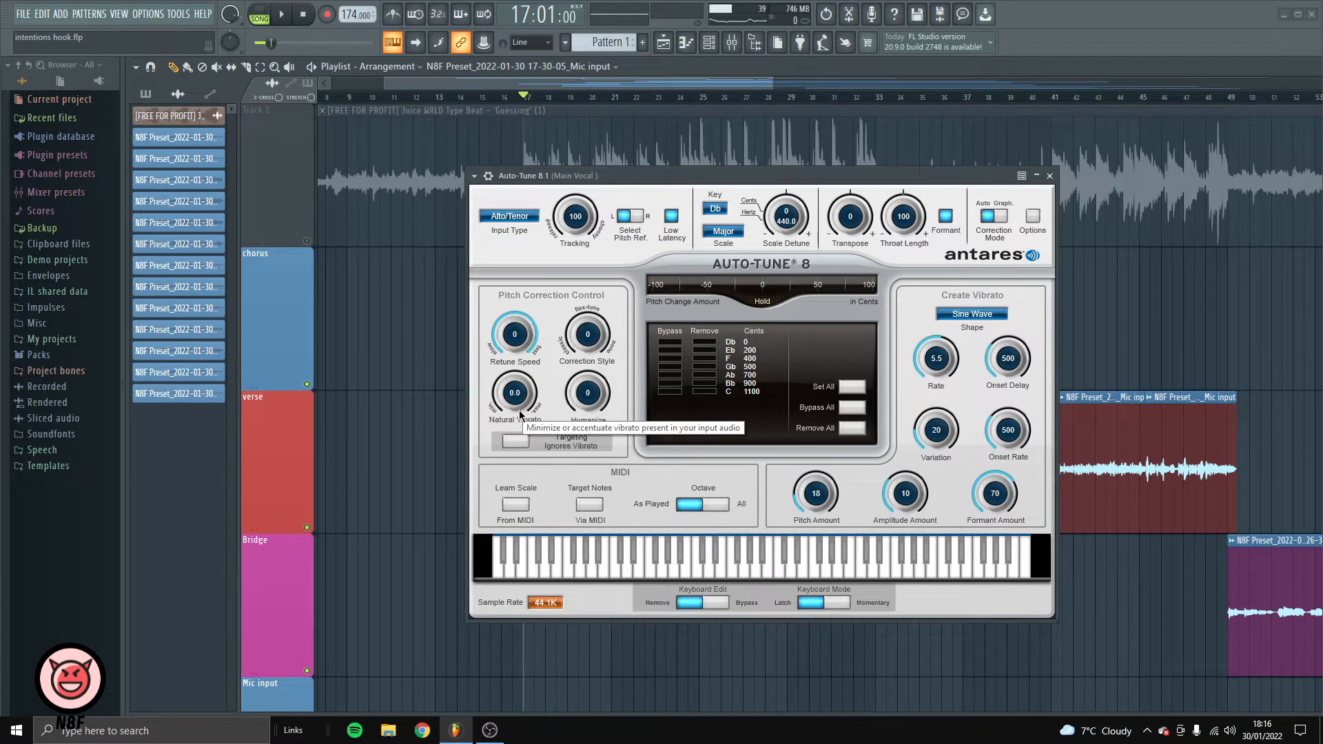
Choose Sine Wave as the Create Vibrato shape and close Auto-Tune 8.1
left_click(971, 315)
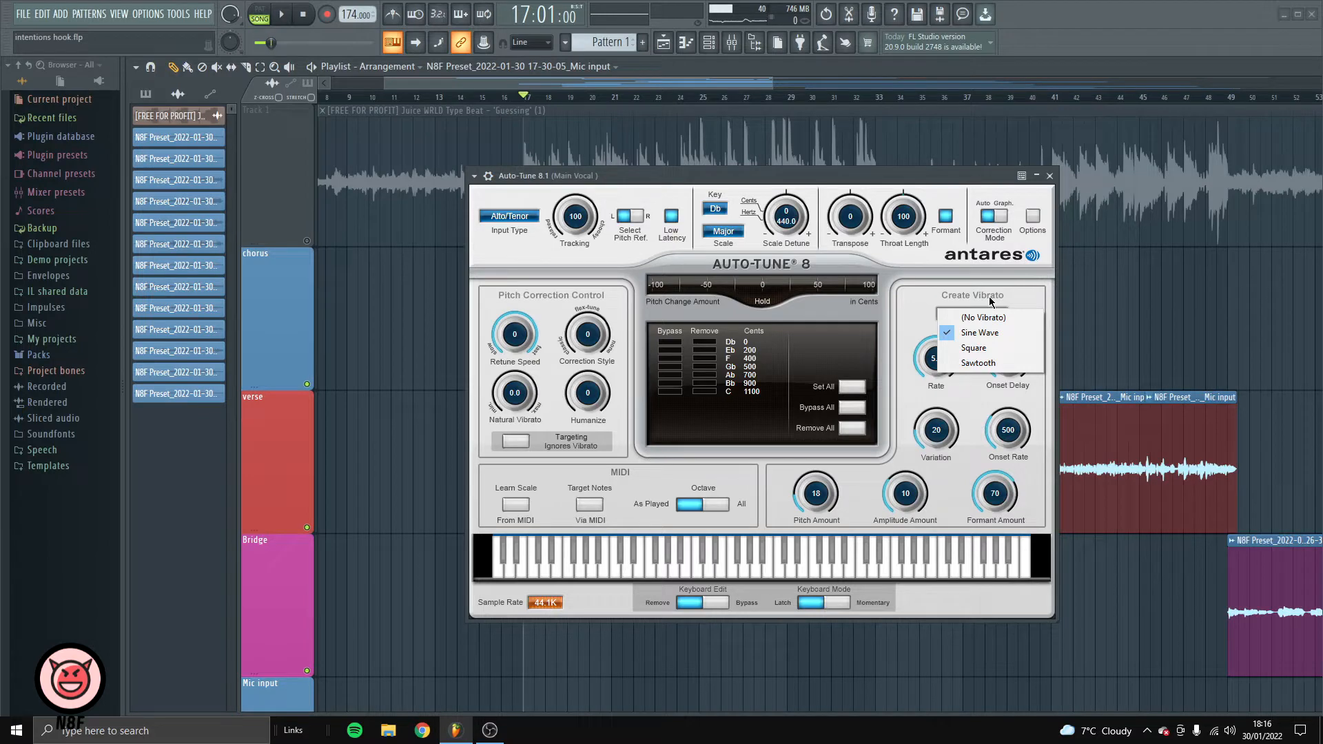
left_click(978, 333)
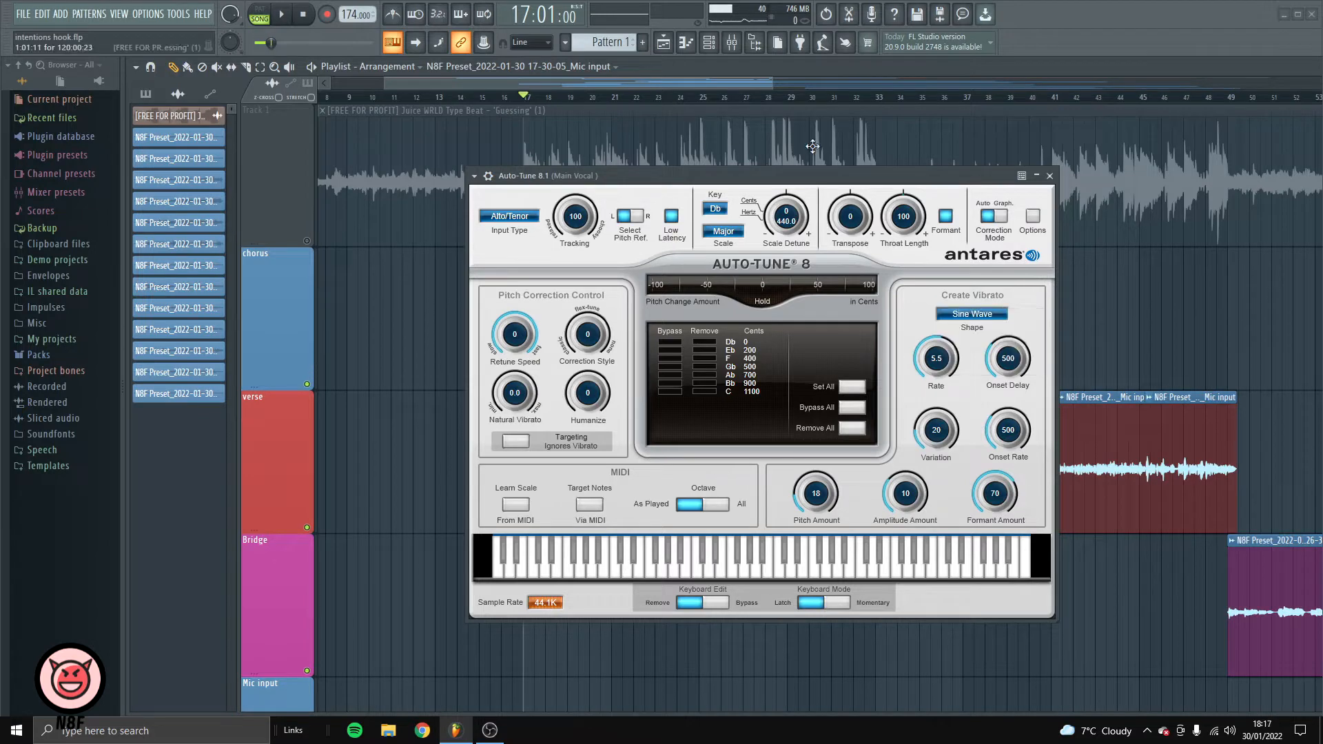
left_click(1049, 177)
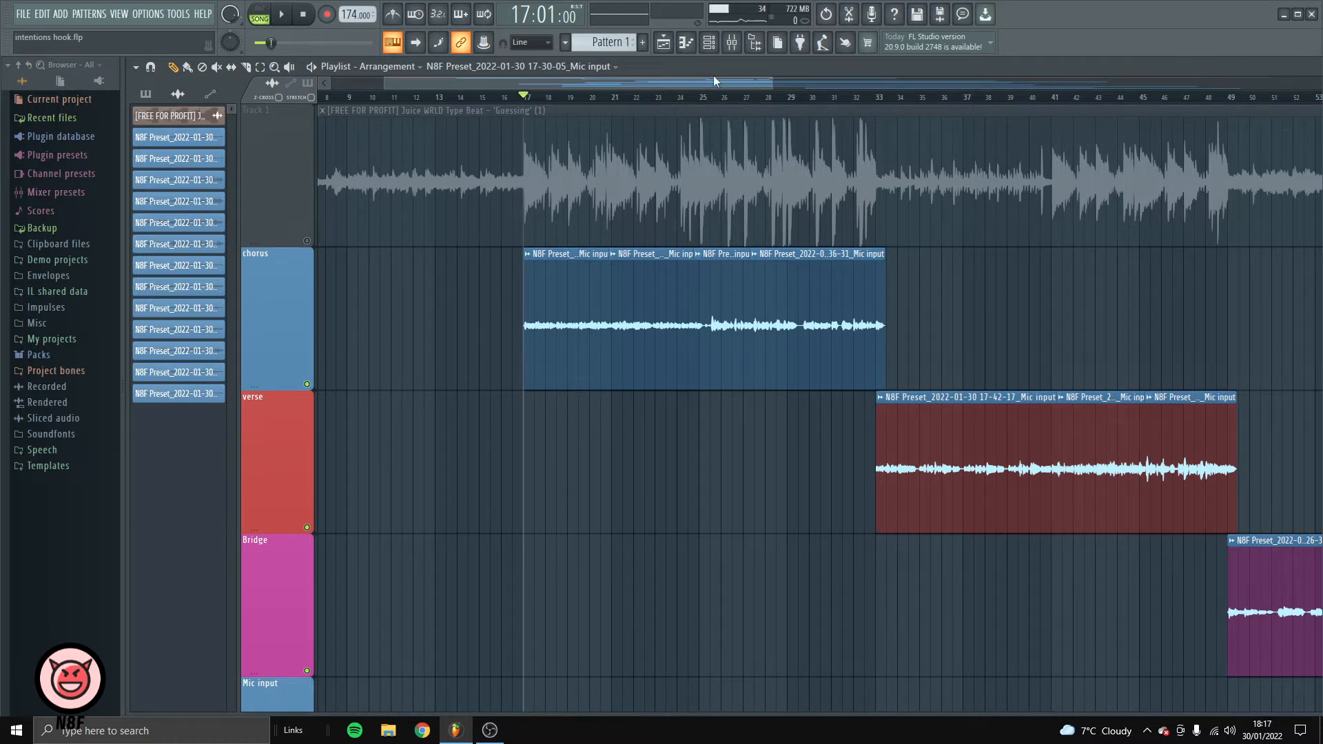
Add Fruity Parametric EQ 2 to the second effect slot of the Main Vocal track and play the chorus through it
left_click(731, 42)
left_click(900, 355)
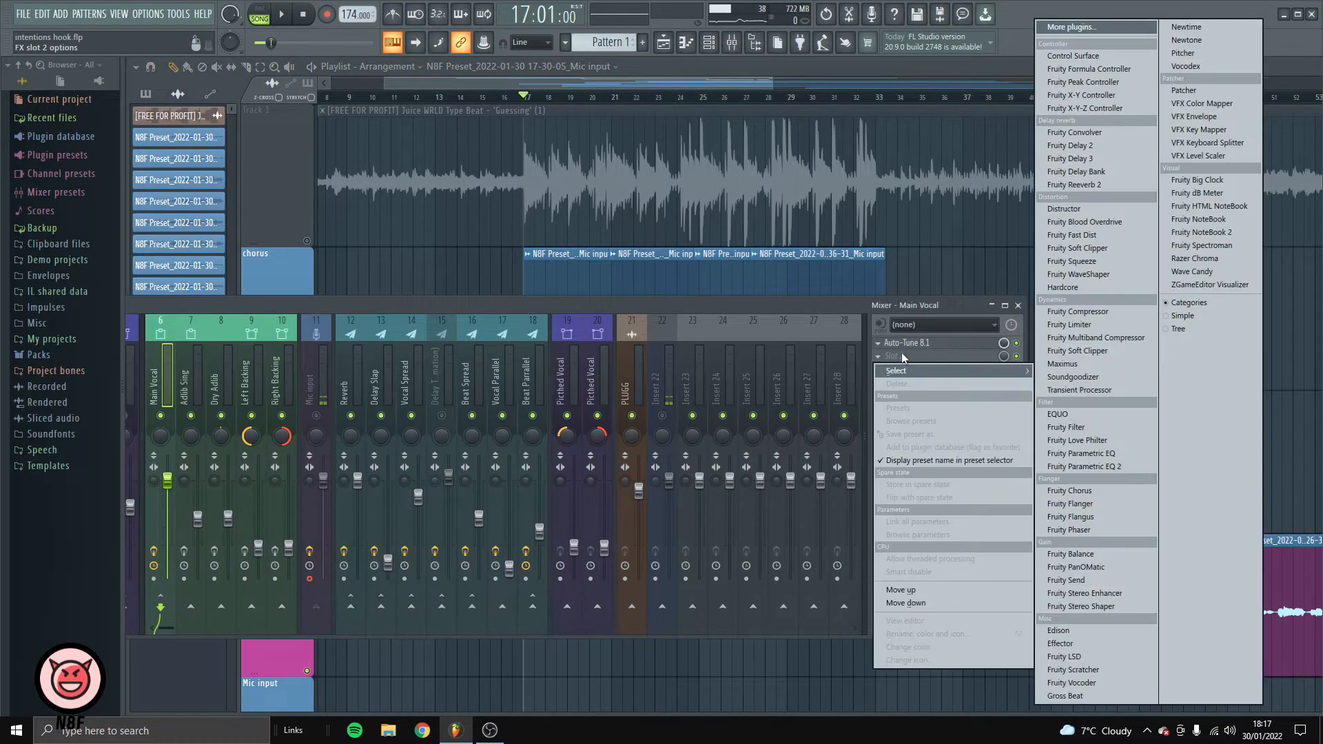
left_click(1084, 466)
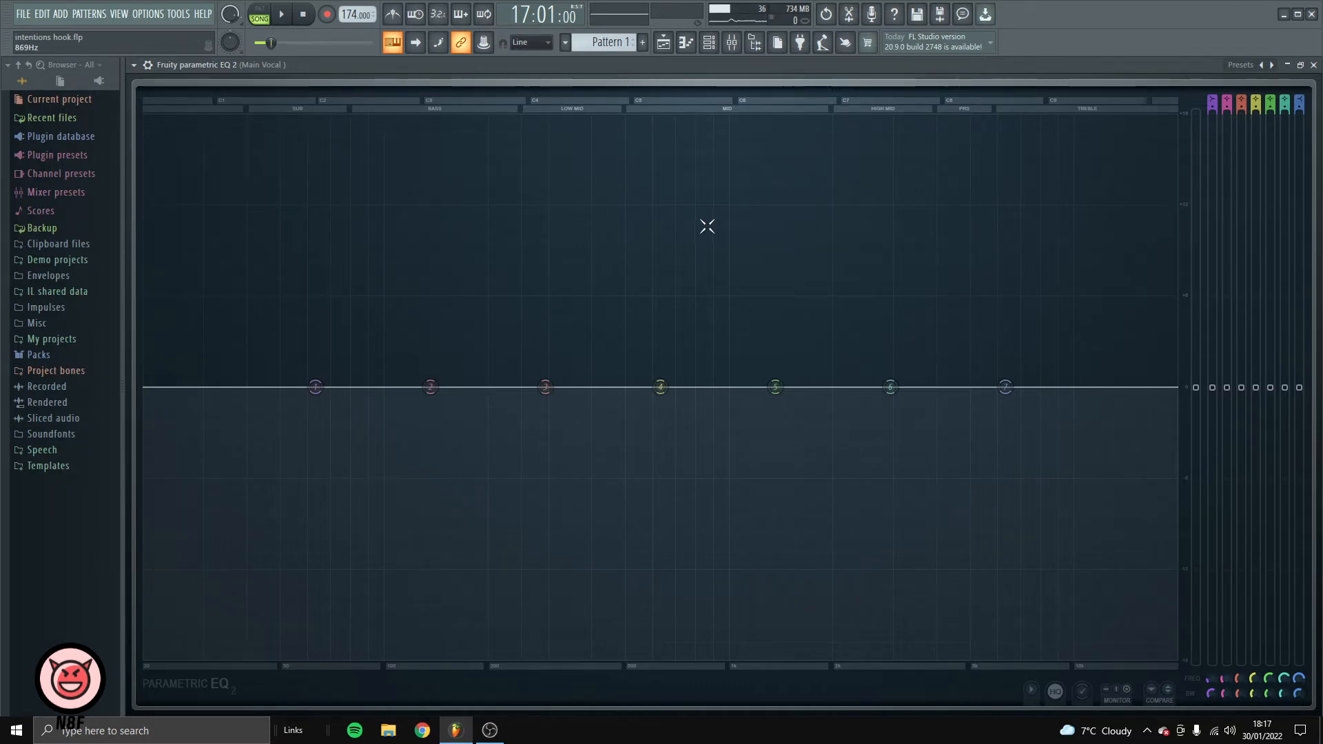
key("space")
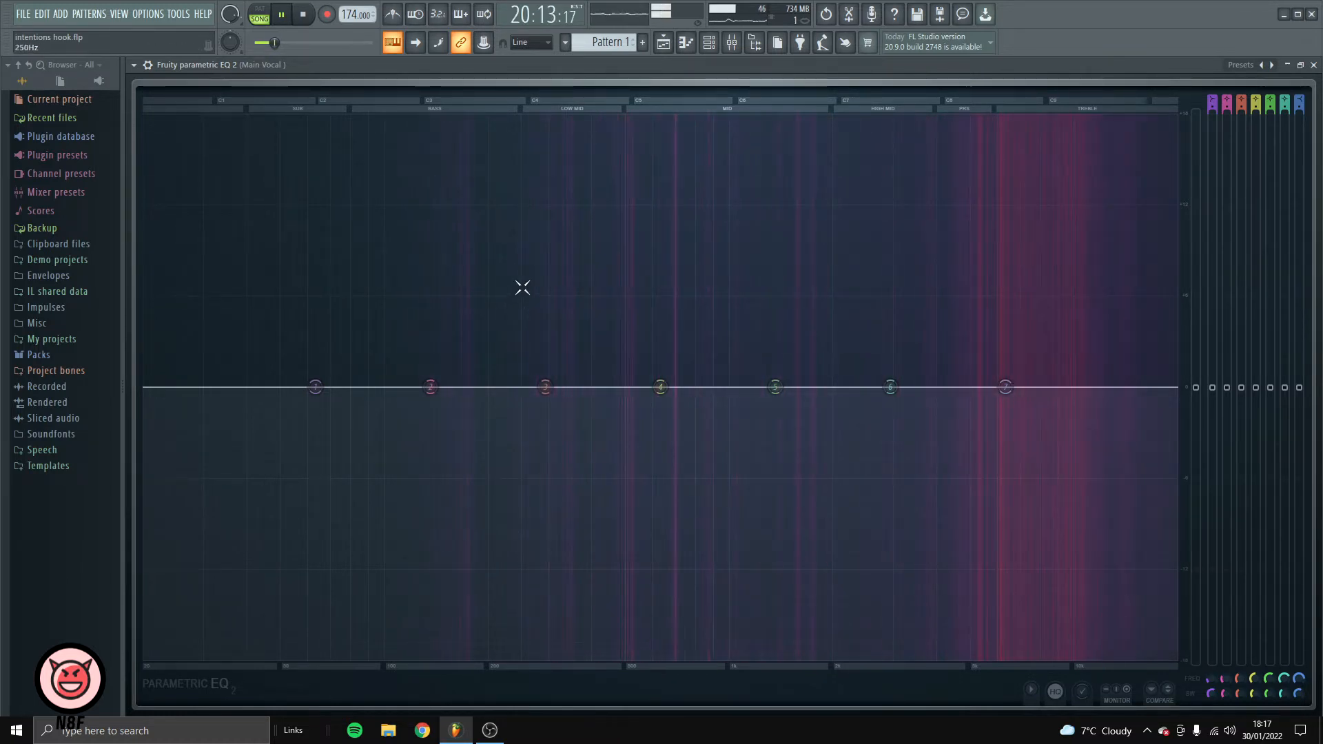
key("space")
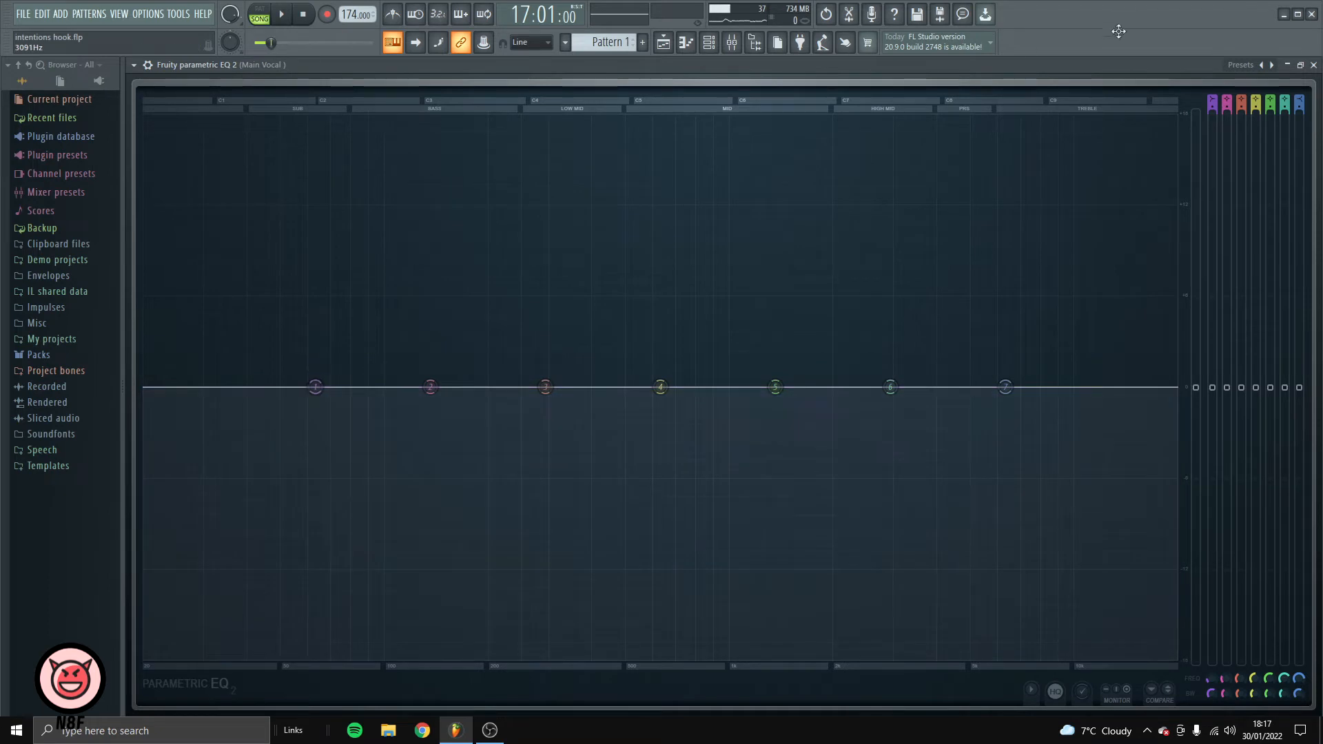
Turn EQ band 1 into a high-pass filter, move its cutoff up to just below band 2, and play the chorus to check it
left_click_drag(1211, 102, 1212, 124)
left_click_drag(316, 387, 416, 386)
left_click_drag(409, 386, 413, 387)
key("space")
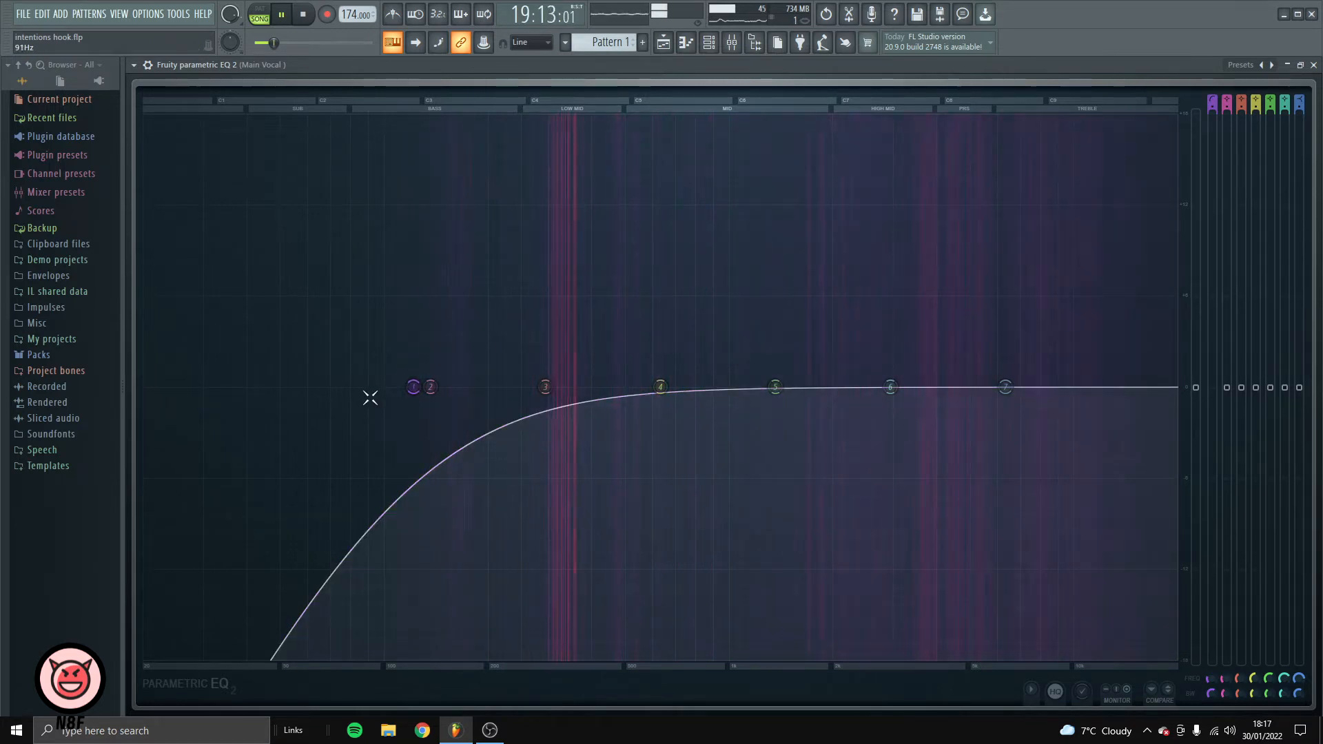
key("space")
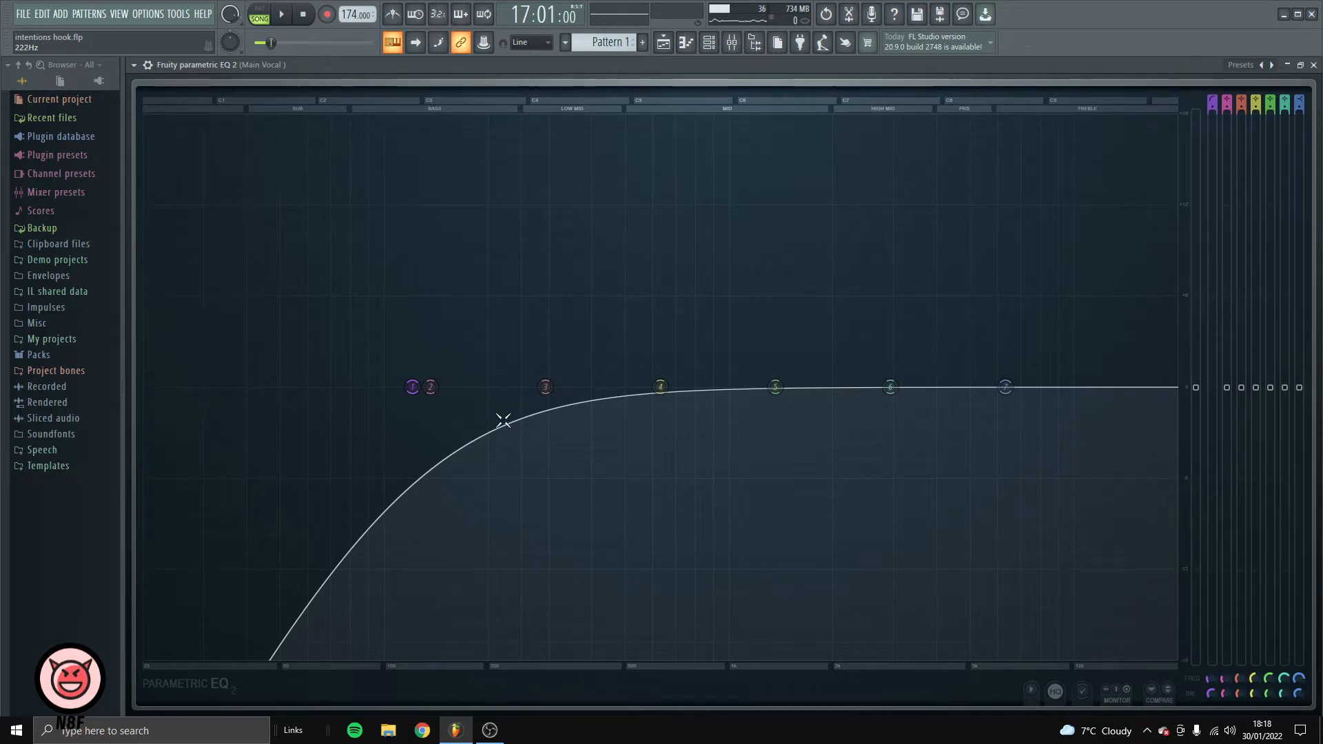
Boost EQ band 3 to 18 dB and sweep it during playback to about 336 Hz to find the harsh low-mid resonance
key("space")
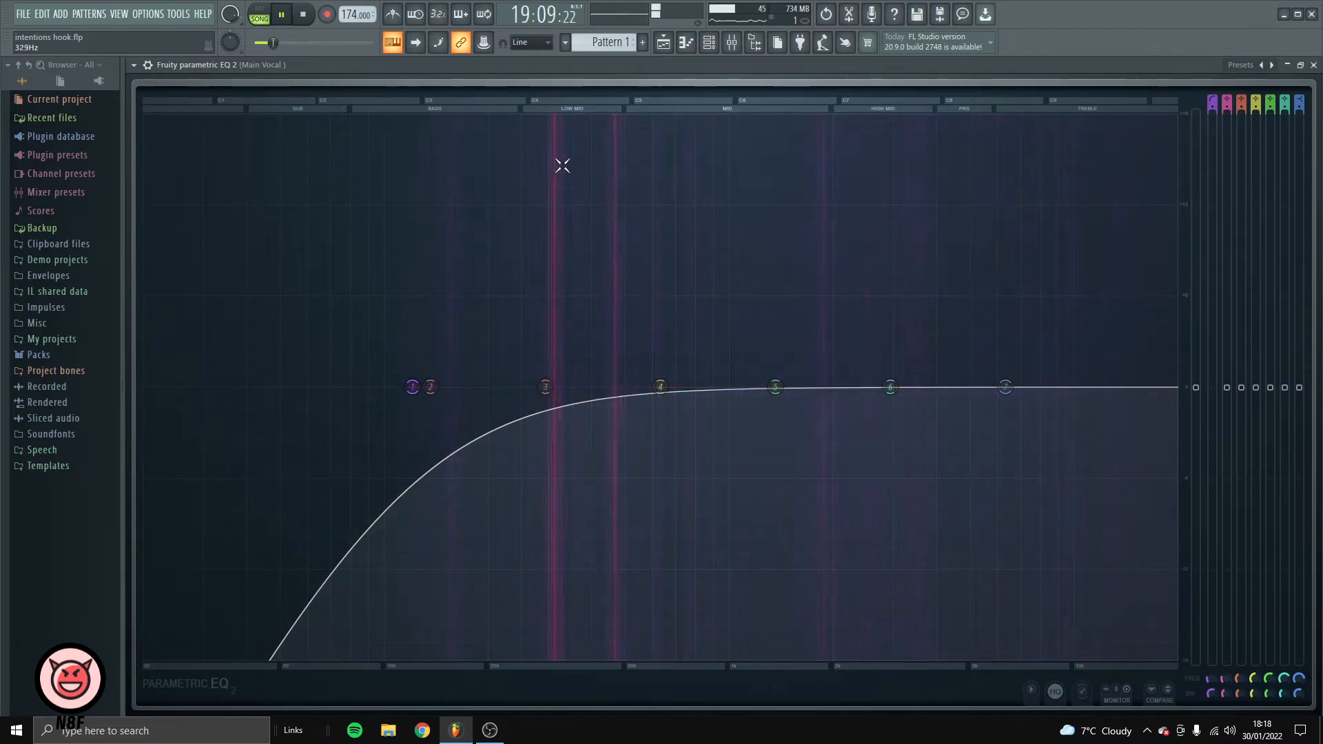
key("space")
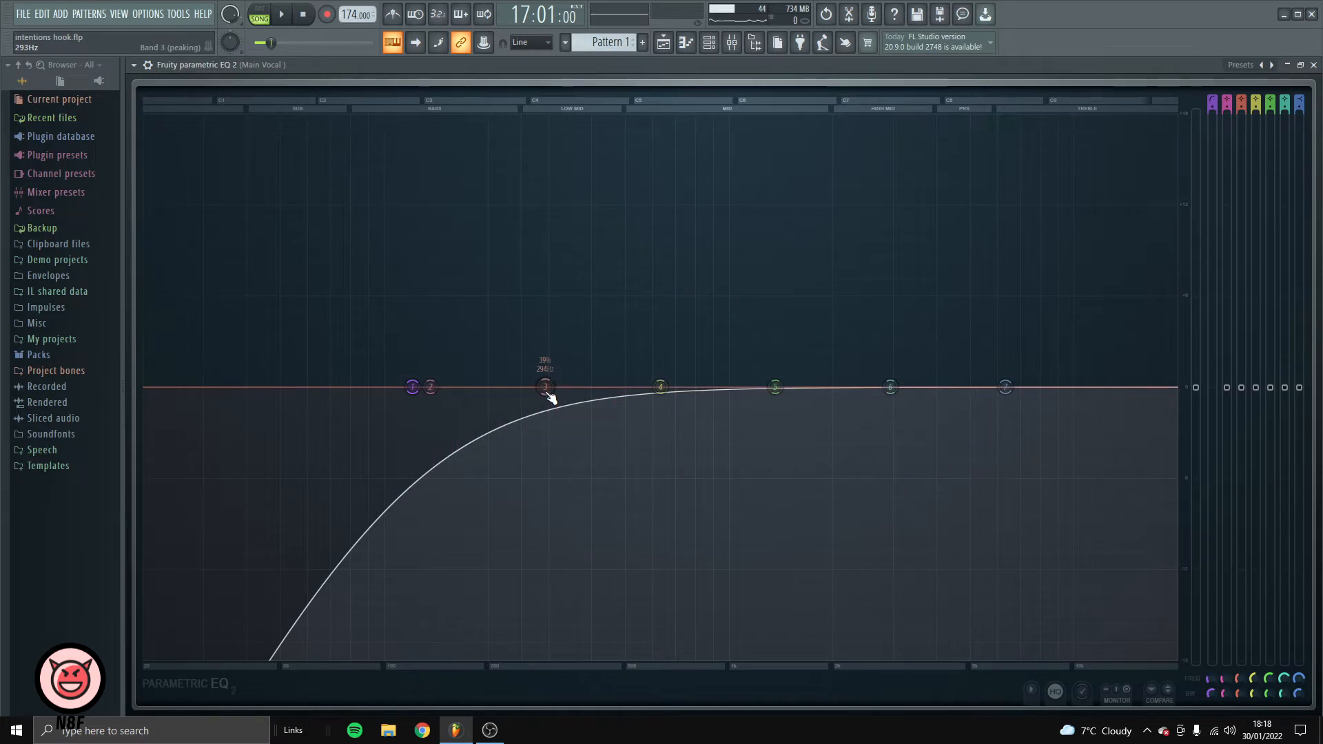
key("space")
left_click_drag(549, 394, 556, 113)
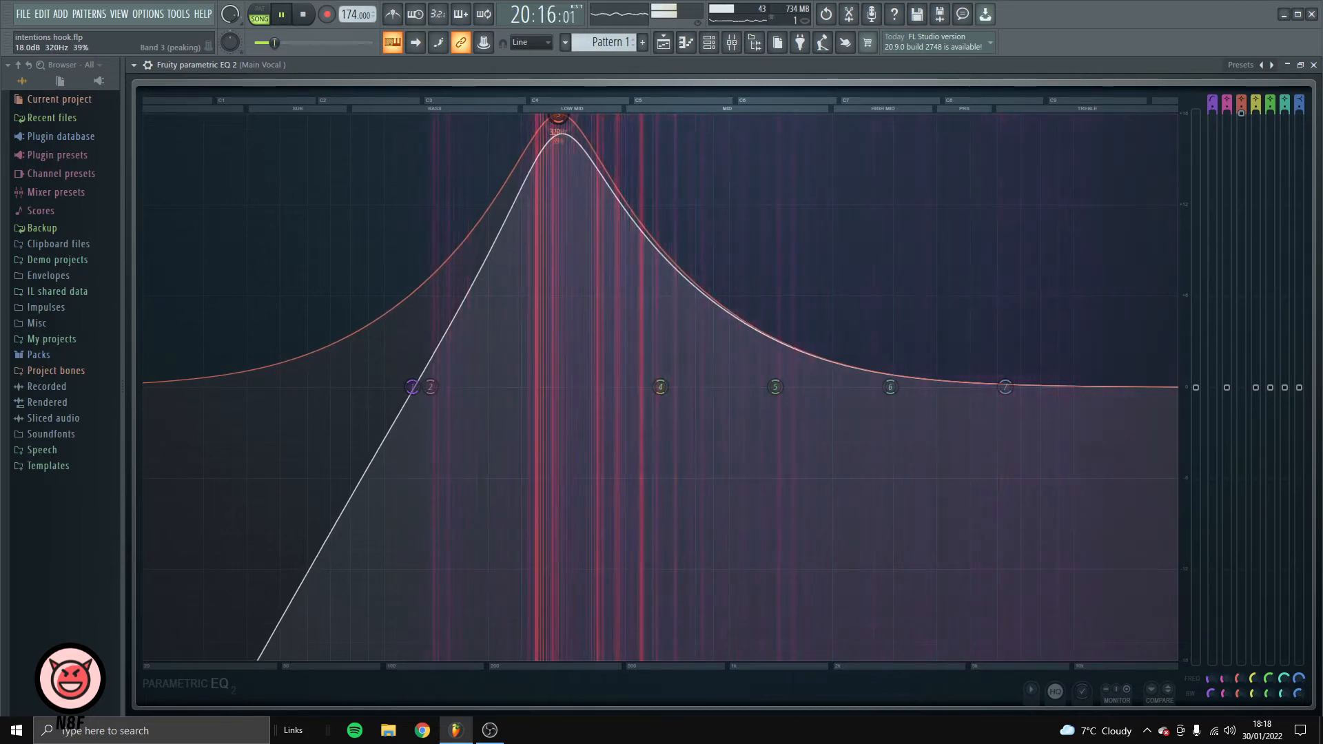
left_click_drag(557, 116, 570, 121)
key("space")
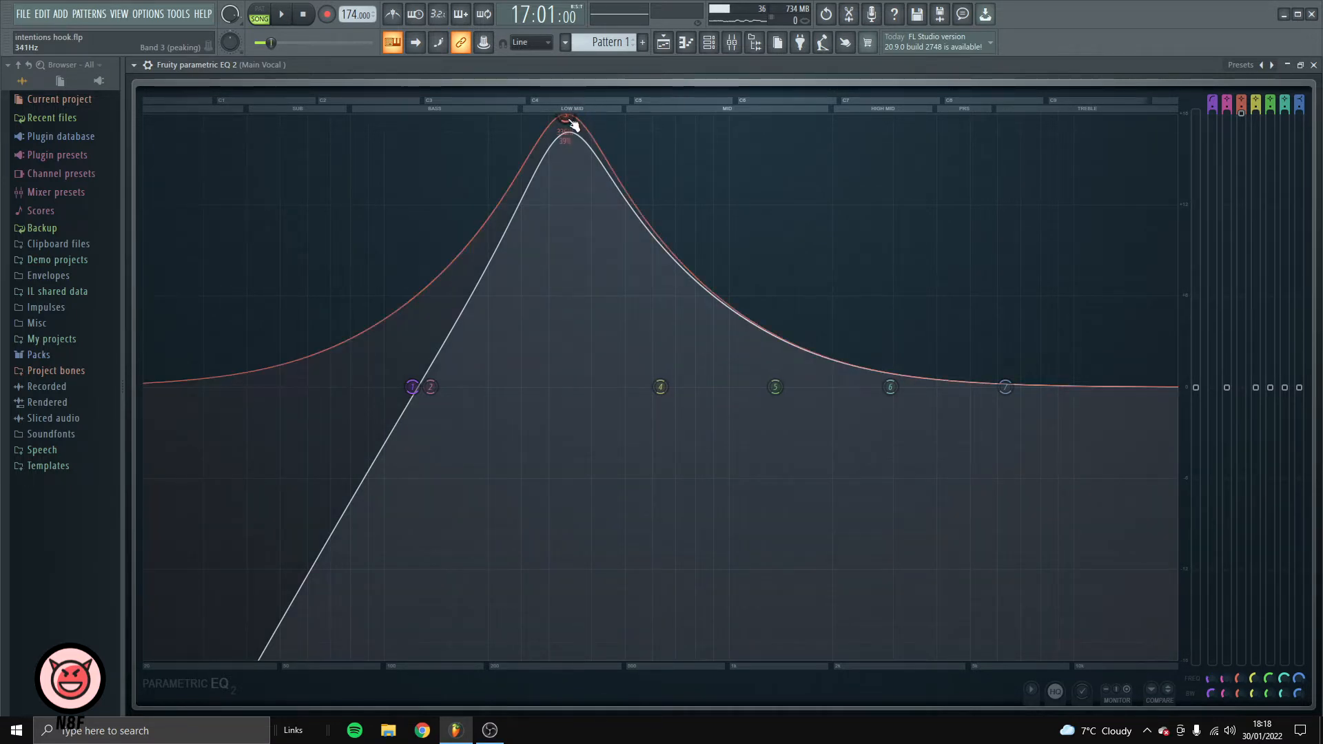
Narrow EQ band 3 to a 0% bandwidth, cut it to about -6 dB at 336 Hz, and play the chorus to check it
scroll(573, 124, "down", 10)
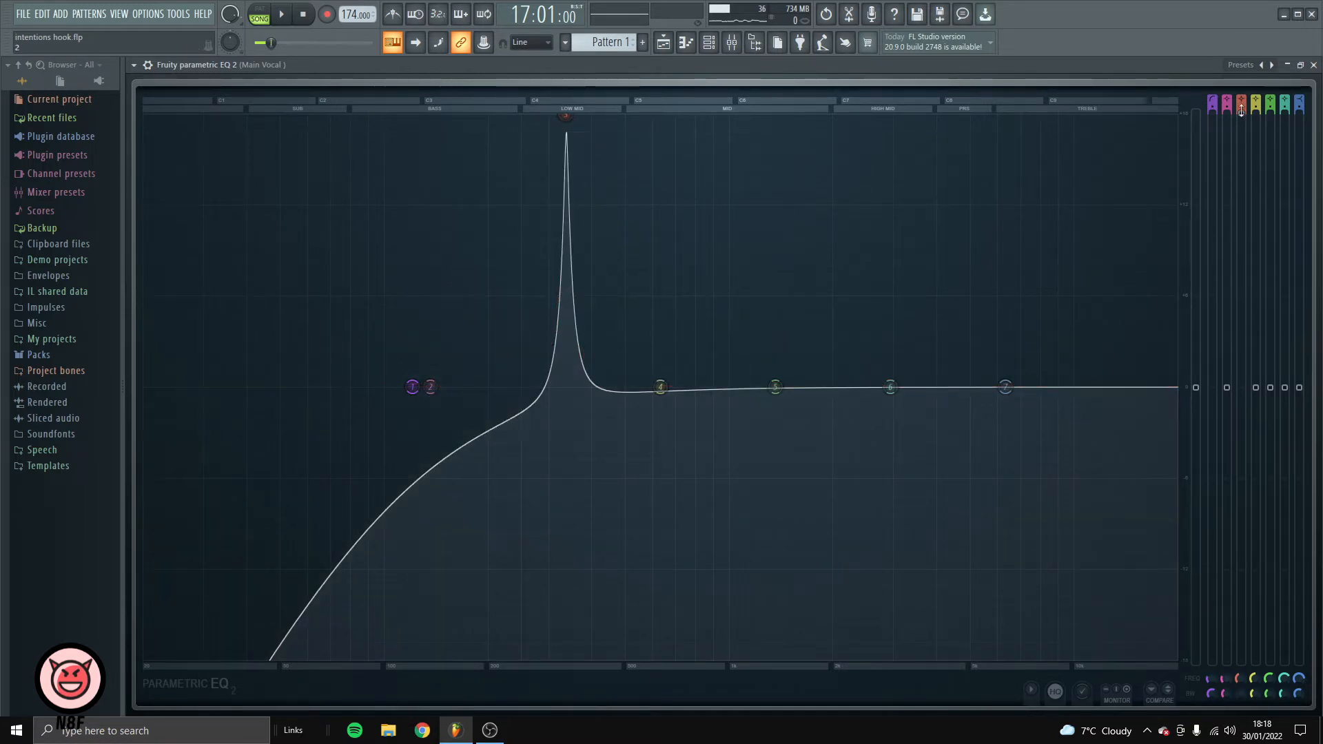
left_click_drag(1241, 110, 1240, 432)
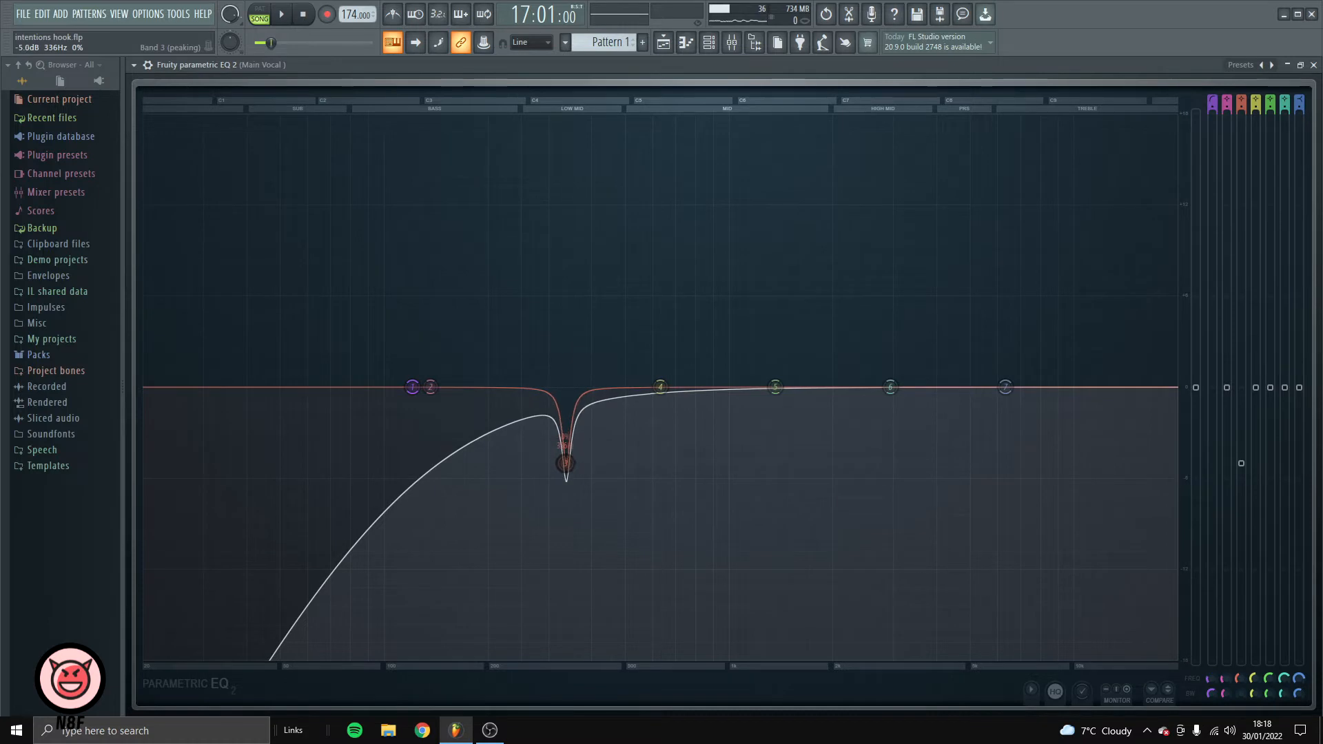
key("space")
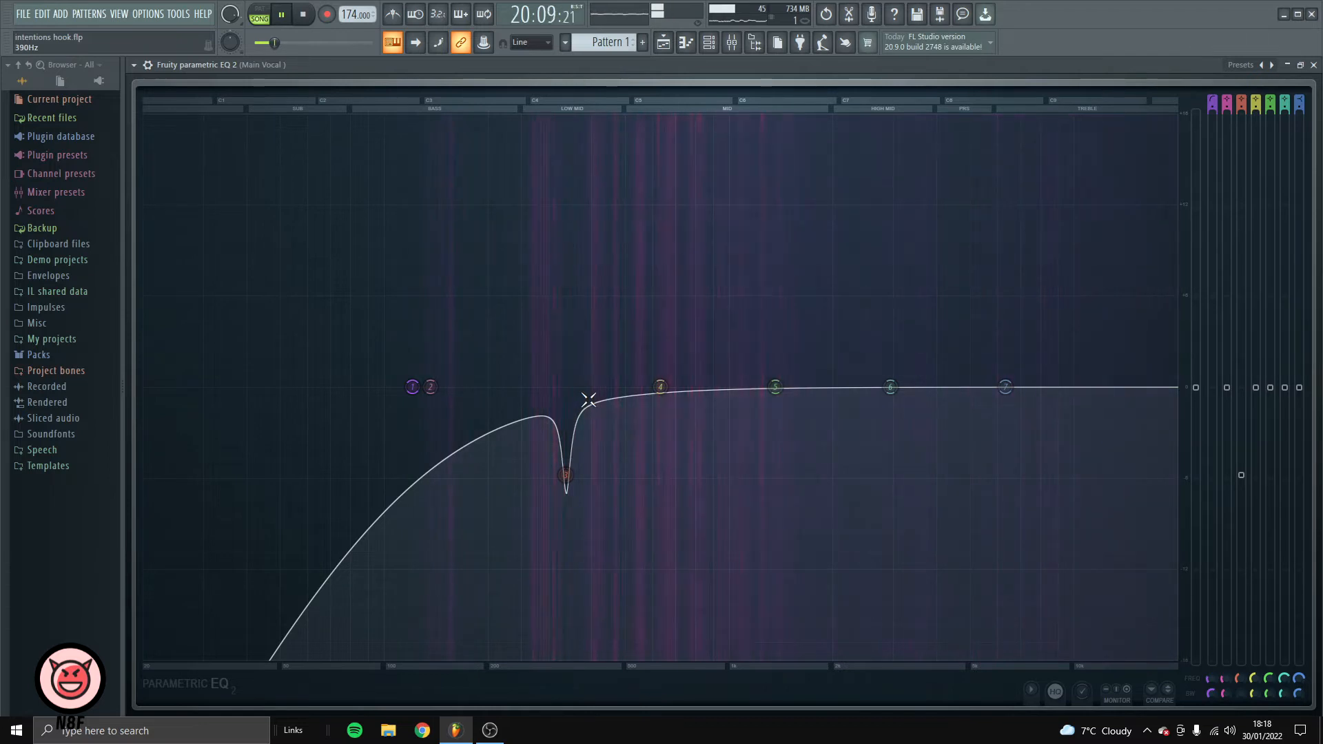
Boost EQ band 4 to 18 dB, sweep it during playback to about 524 Hz, and narrow its bandwidth to 0%
key("space")
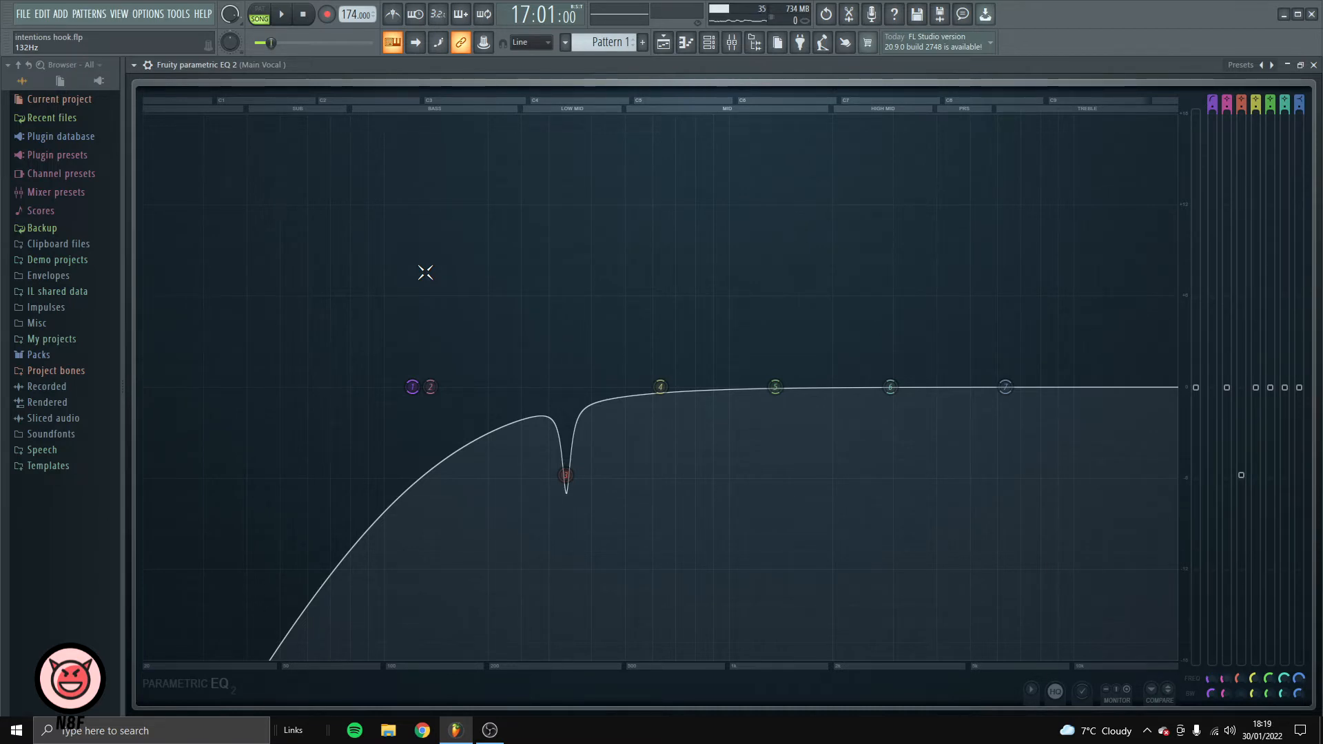
key("space")
key("space")
left_click_drag(658, 386, 628, 116)
scroll(628, 117, "down", 10)
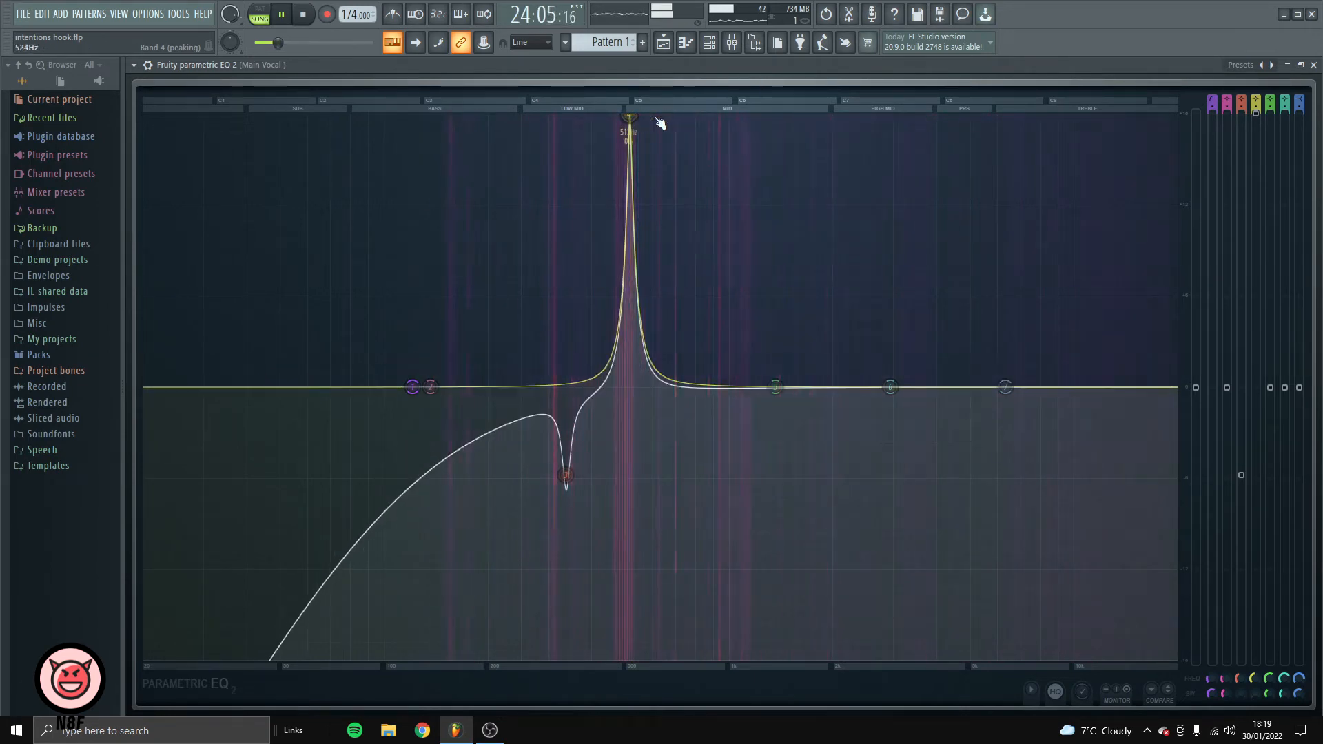
Cut EQ band 4 to about -6 dB and play the chorus to check it
left_click_drag(1258, 117, 1255, 477)
key("space")
key("space")
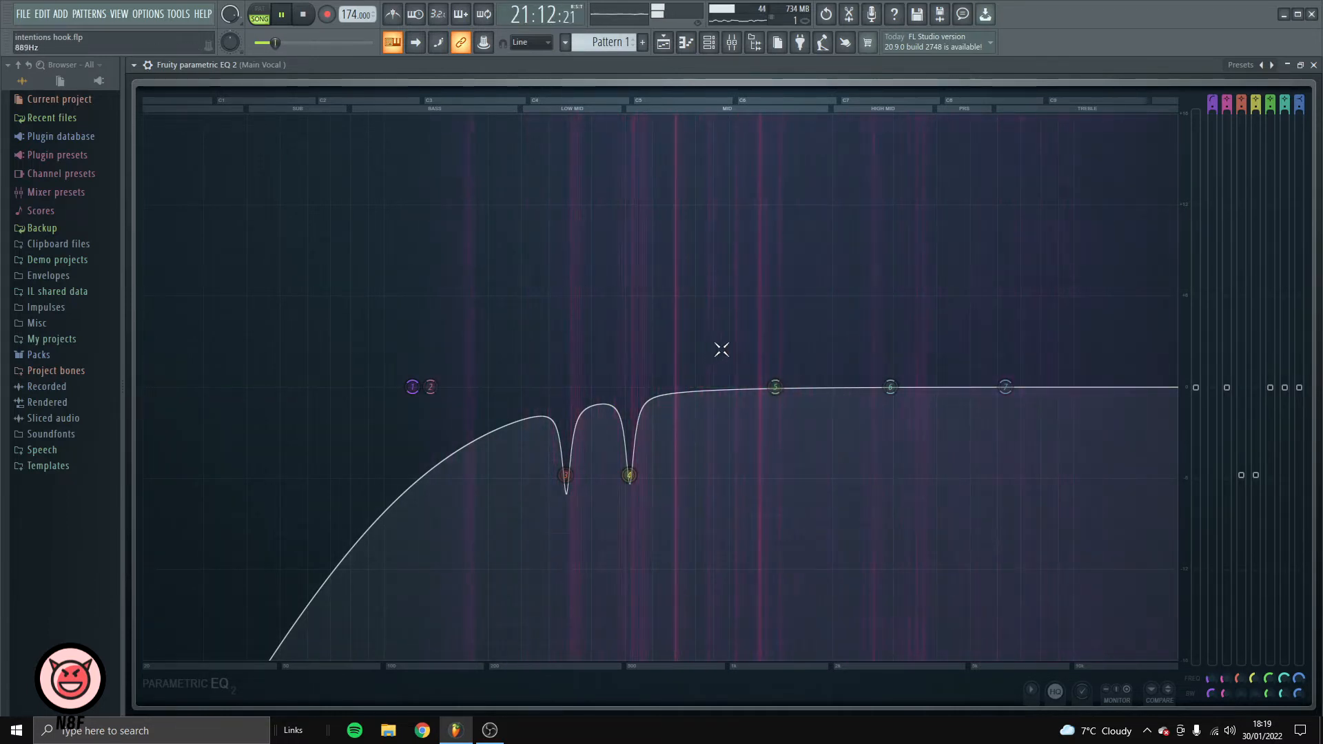
Sweep EQ band 5 at an 18 dB boost to about 1450 Hz during playback, then narrow it and cut it to about -6 dB
key("space")
left_click_drag(775, 386, 786, 119)
key("space")
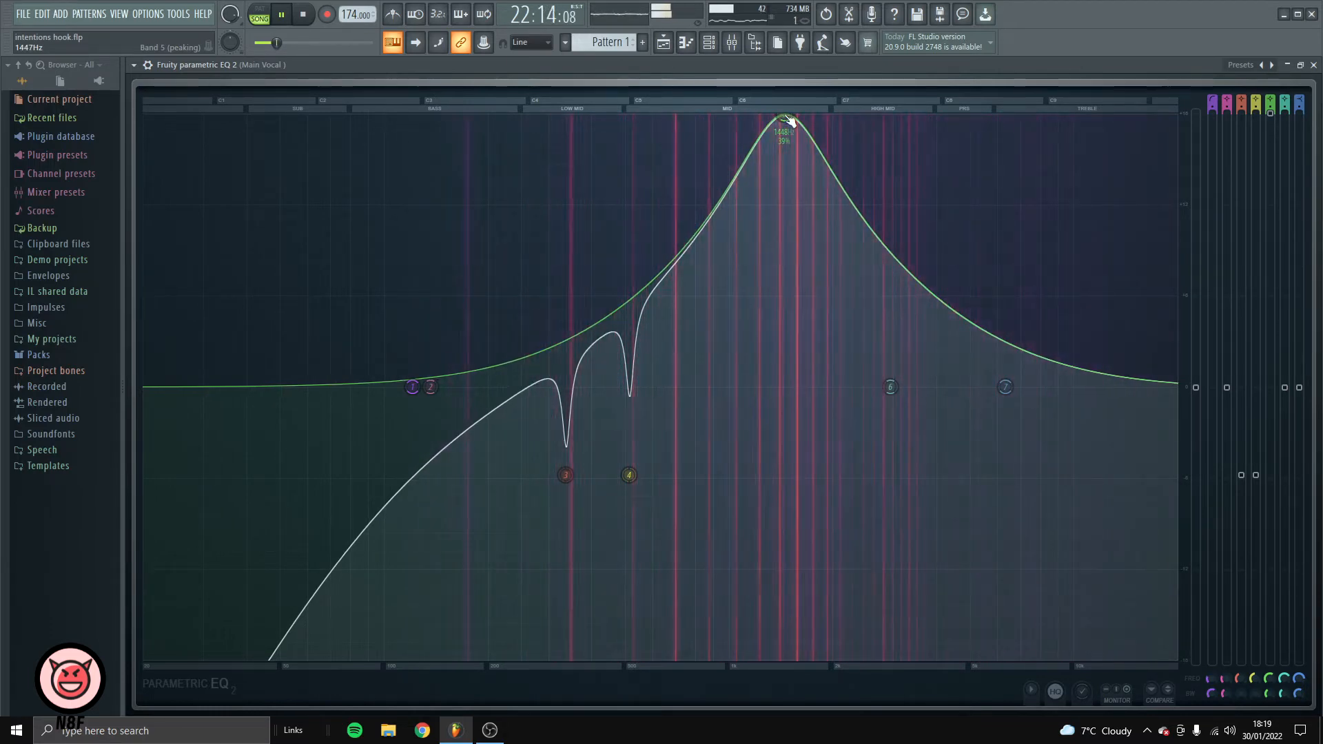
key("space")
scroll(786, 118, "down", 6)
left_click_drag(1276, 121, 1269, 483)
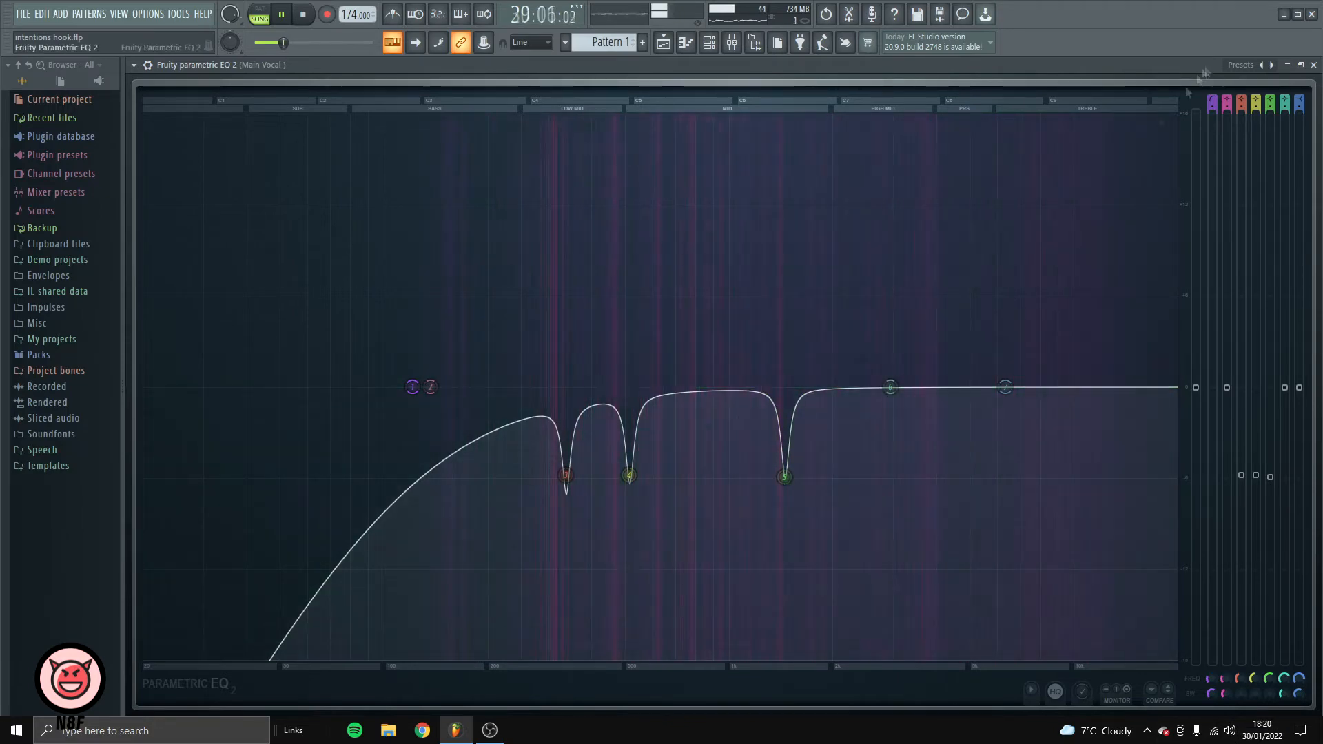
Lower EQ band 6 slightly above its default frequency, adjust its bandwidth, close the EQ and stop playback
left_click_drag(890, 387, 912, 475)
scroll(915, 121, "up", 6)
left_click(1315, 65)
key("space")
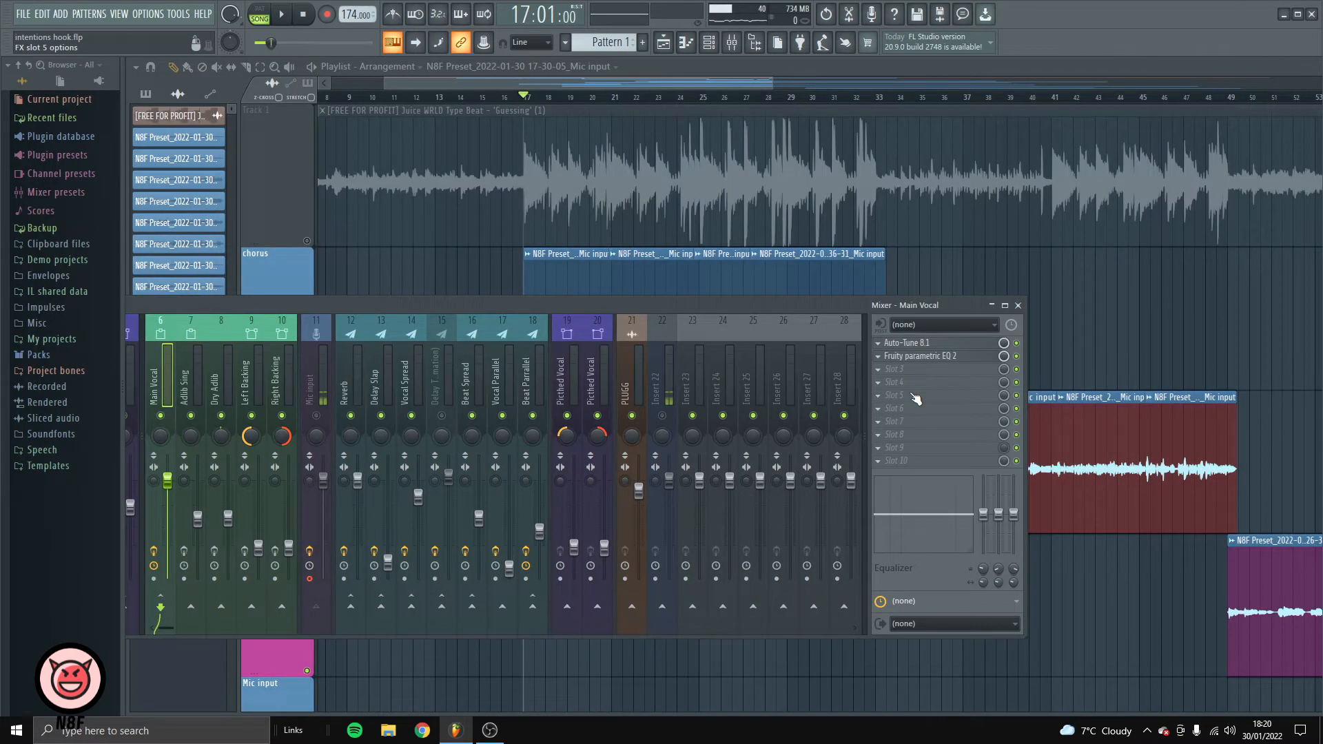
Add another Fruity Parametric EQ 2 to the third Main Vocal slot and move its high-pass band 1 to just below band 2
left_click(911, 370)
left_click(1065, 465)
double_click(903, 332)
scroll(1212, 45, "down", 2)
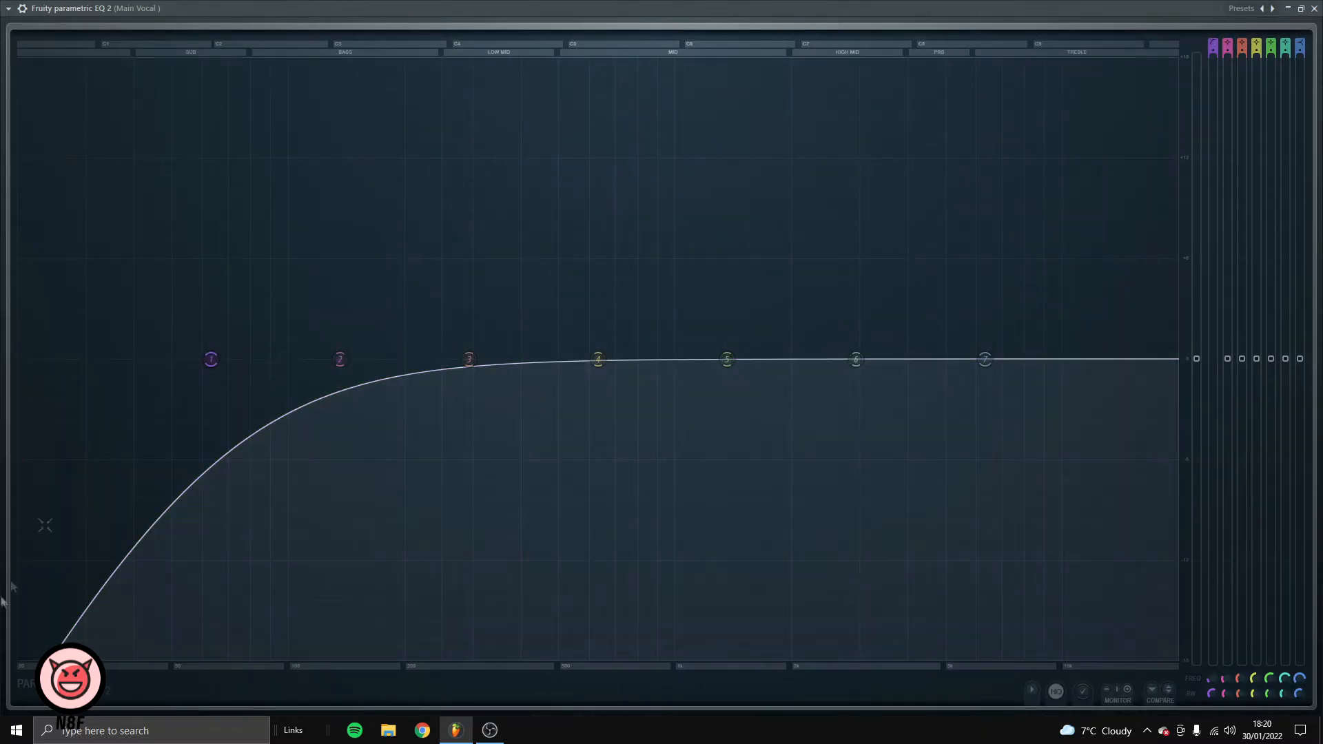
left_click_drag(211, 359, 323, 359)
key("space")
Make narrow cuts of about -5 dB with bands 3, 4 and 5 of the second EQ
left_click_drag(469, 359, 492, 436)
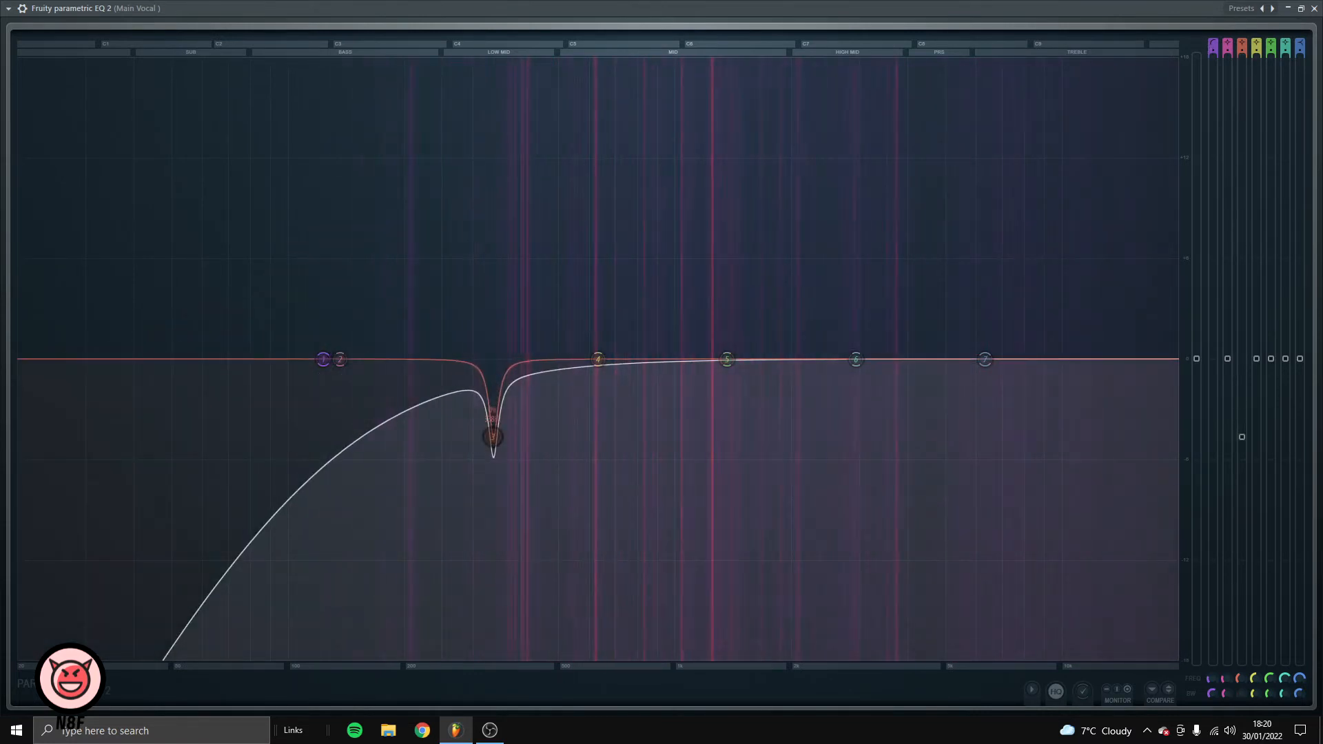
left_click_drag(597, 359, 573, 445)
scroll(558, 60, "down", 5)
left_click_drag(727, 359, 678, 444)
scroll(678, 62, "down", 5)
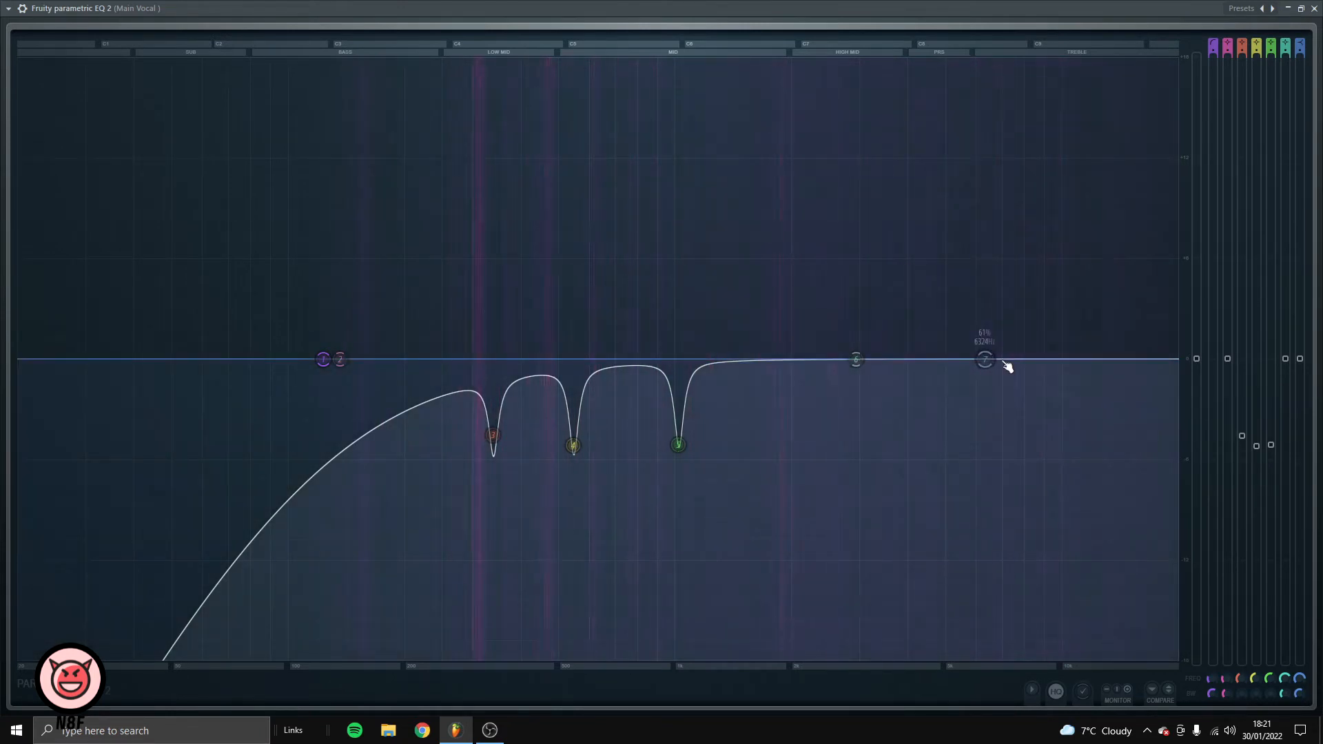
Boost the high-shelf band 7 by about 4 dB at 7238 Hz and close the second EQ
left_click_drag(992, 362, 1008, 292)
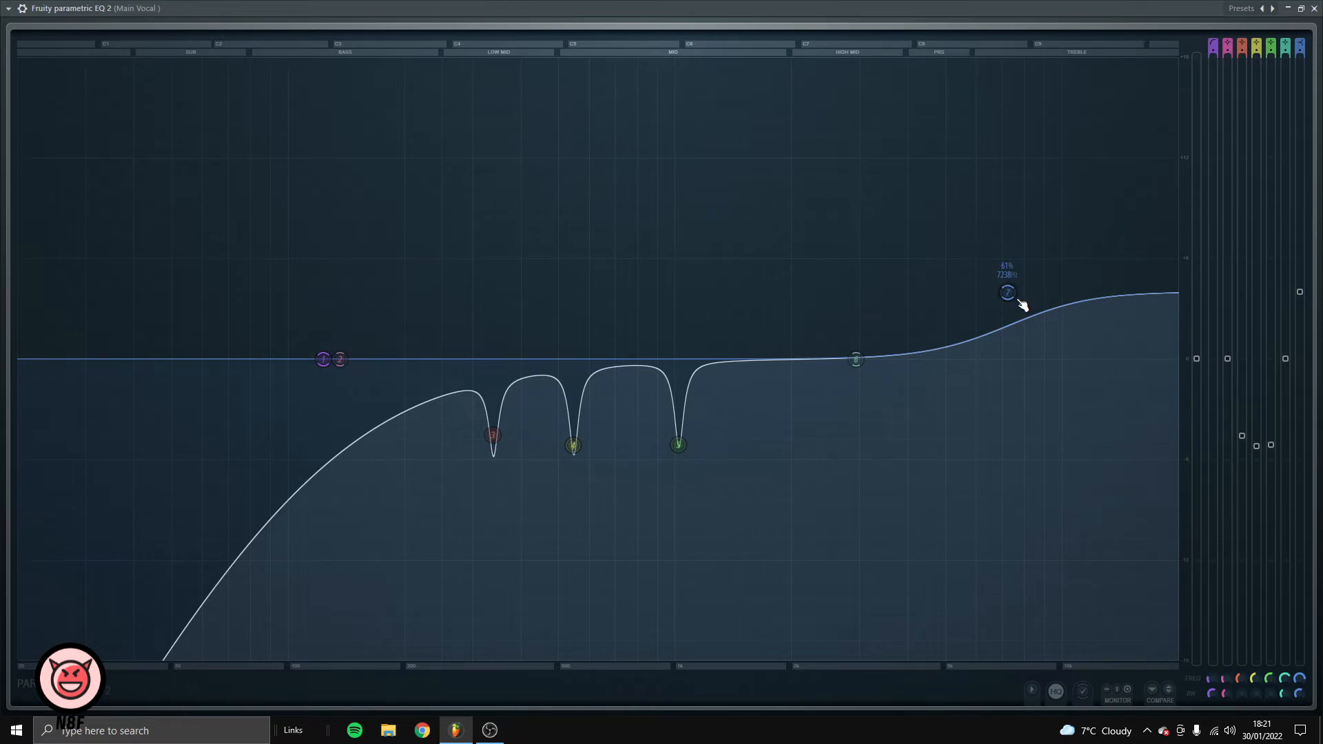
left_click(1313, 8)
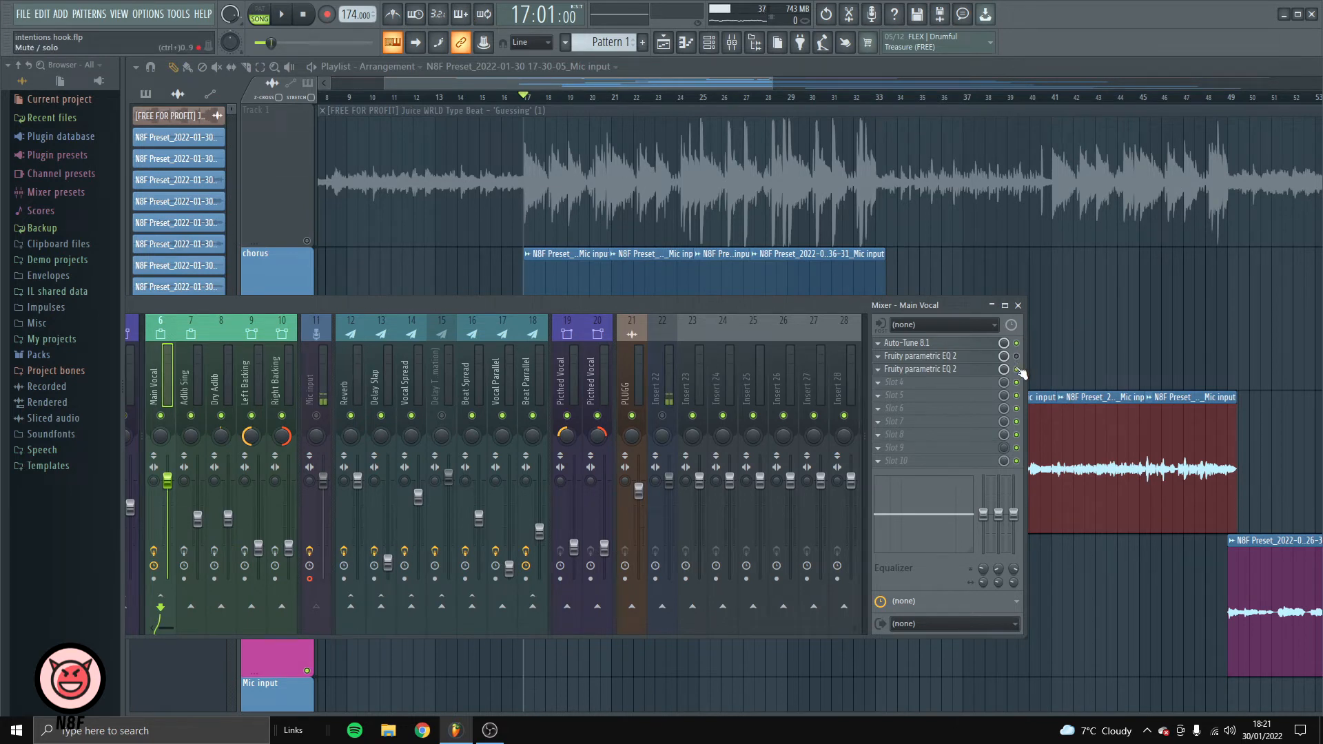
Play the chorus with both EQs bypassed and again with both enabled to compare the vocal sound
key("space")
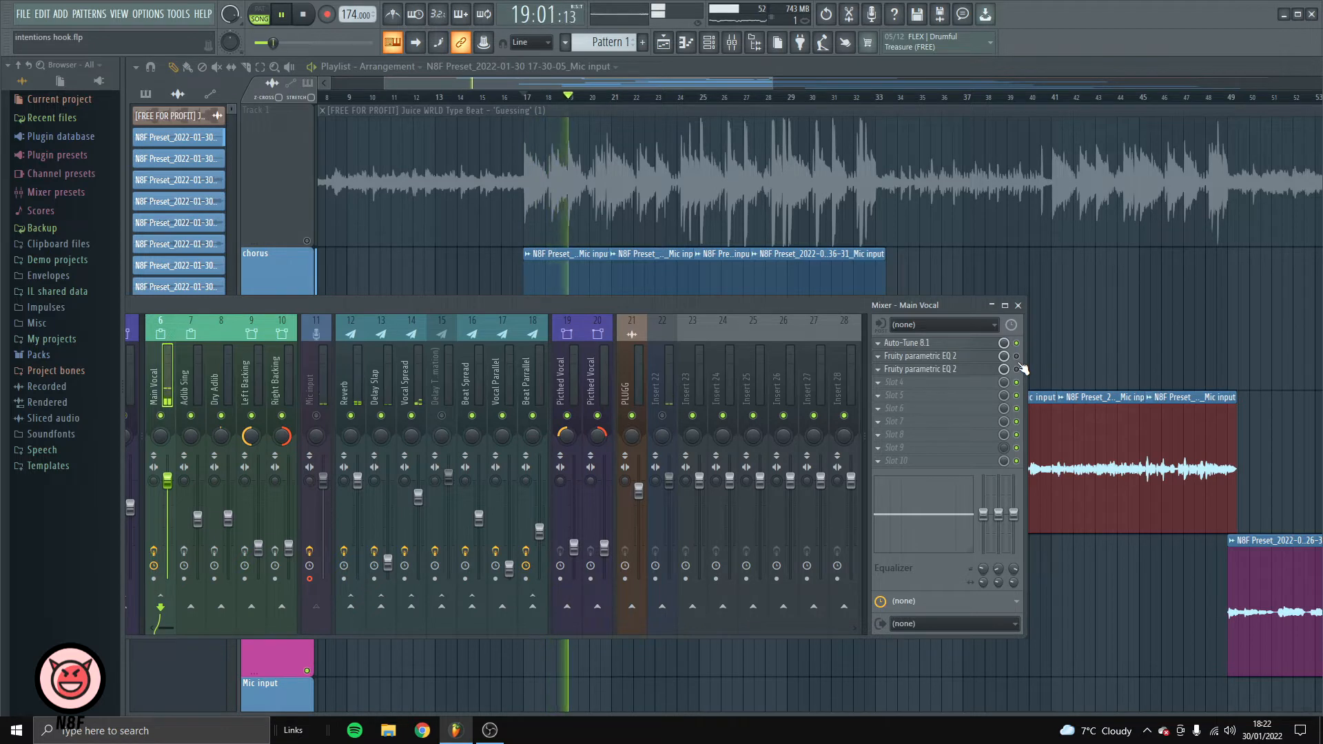
key("space")
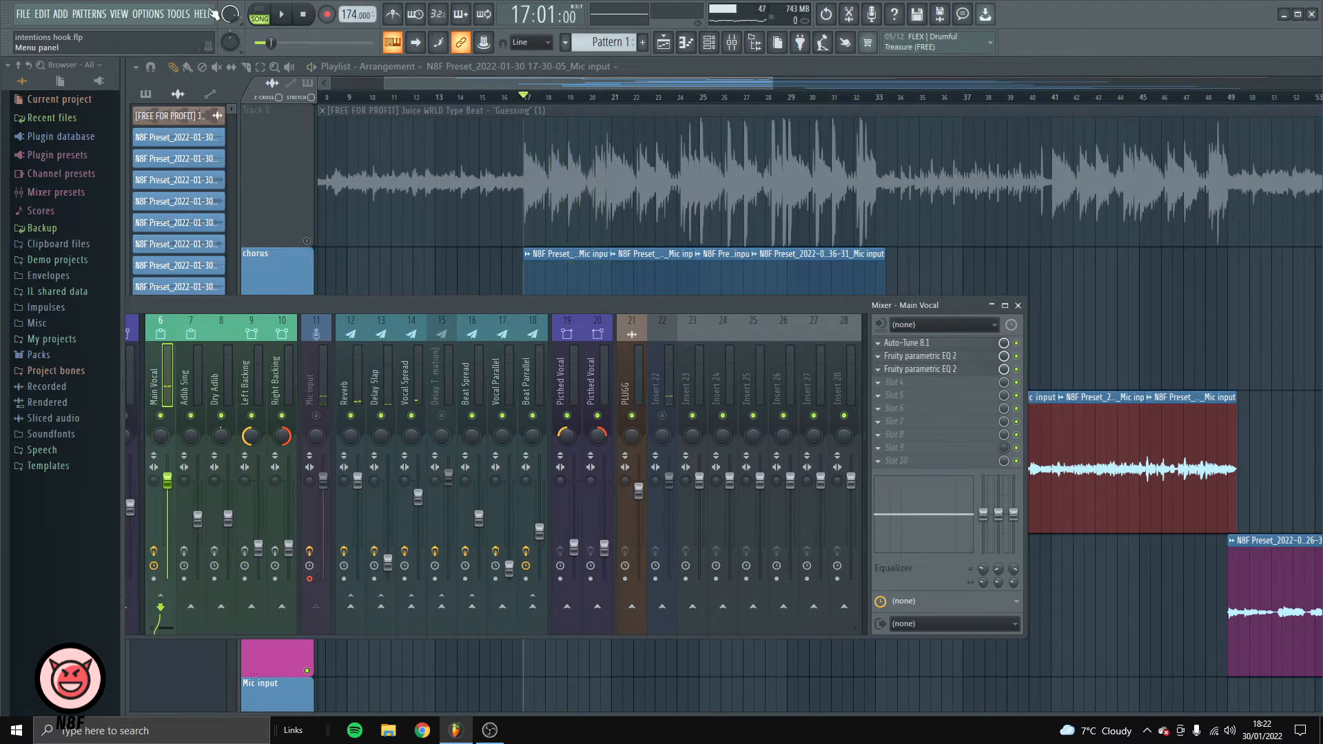
left_click(283, 17)
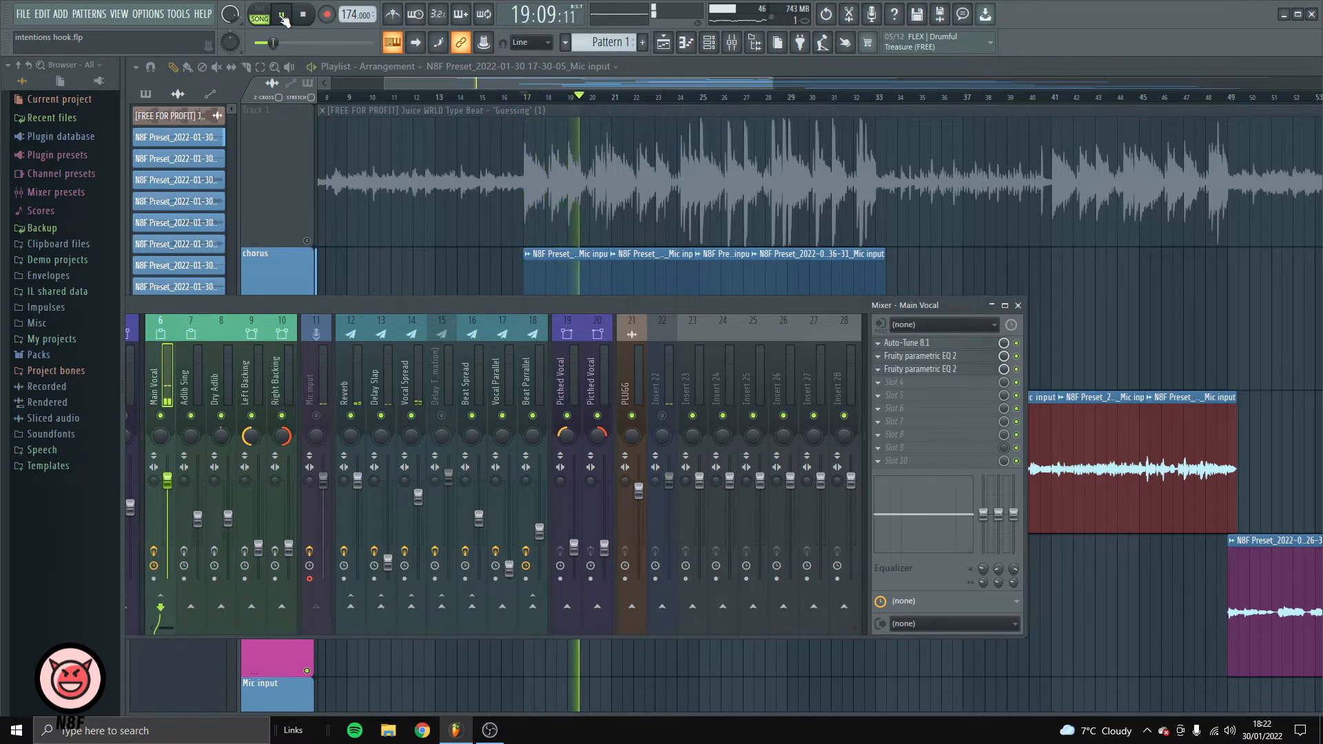
left_click(283, 17)
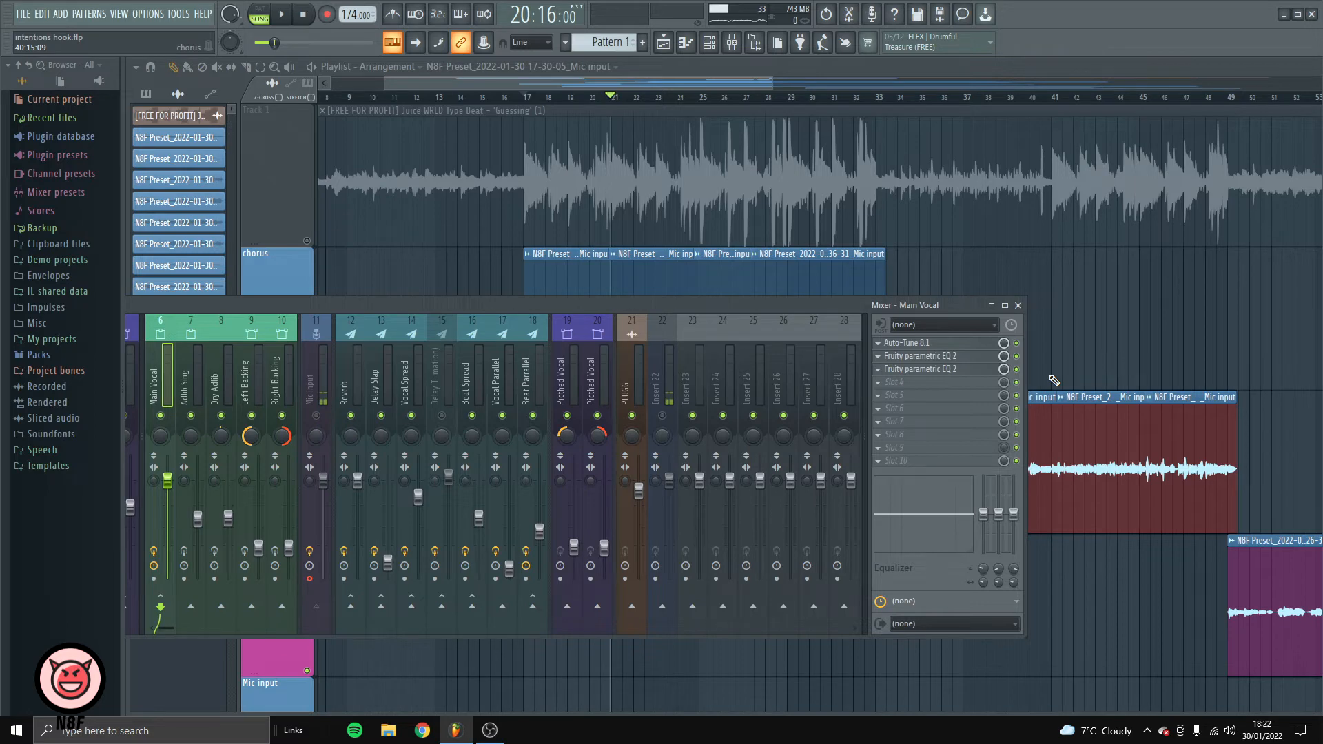
Add Fruity Limiter to the fourth Main Vocal slot, place its window clear of the level meter, and play the chorus to examine the vocal level
left_click(955, 391)
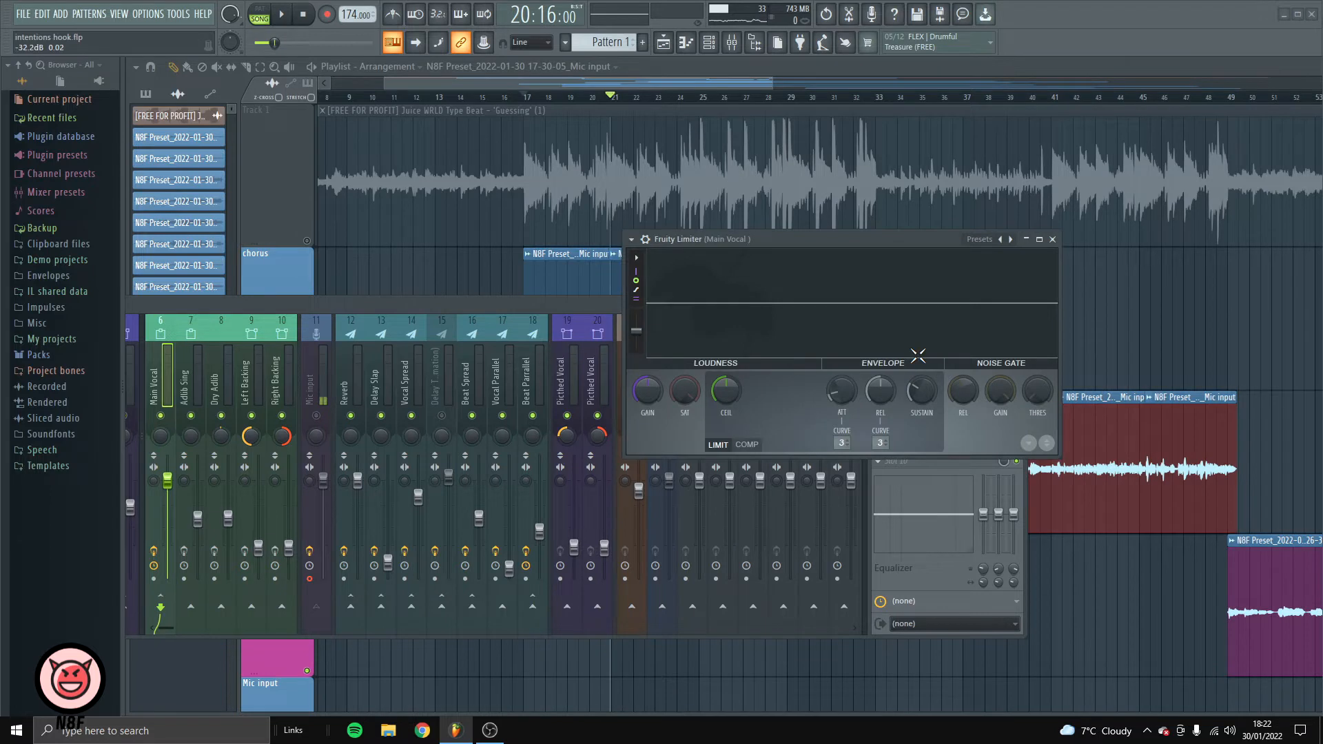
left_click_drag(787, 239, 505, 267)
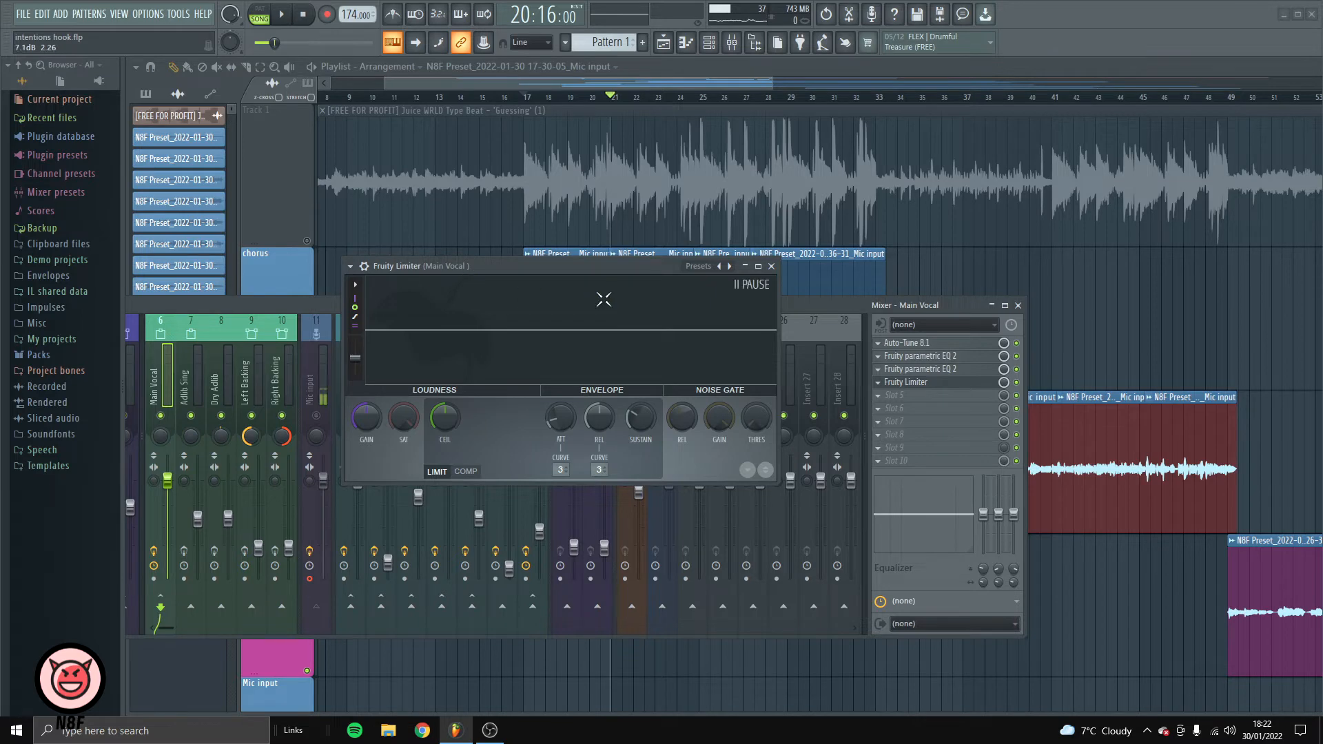
left_click_drag(493, 272, 635, 287)
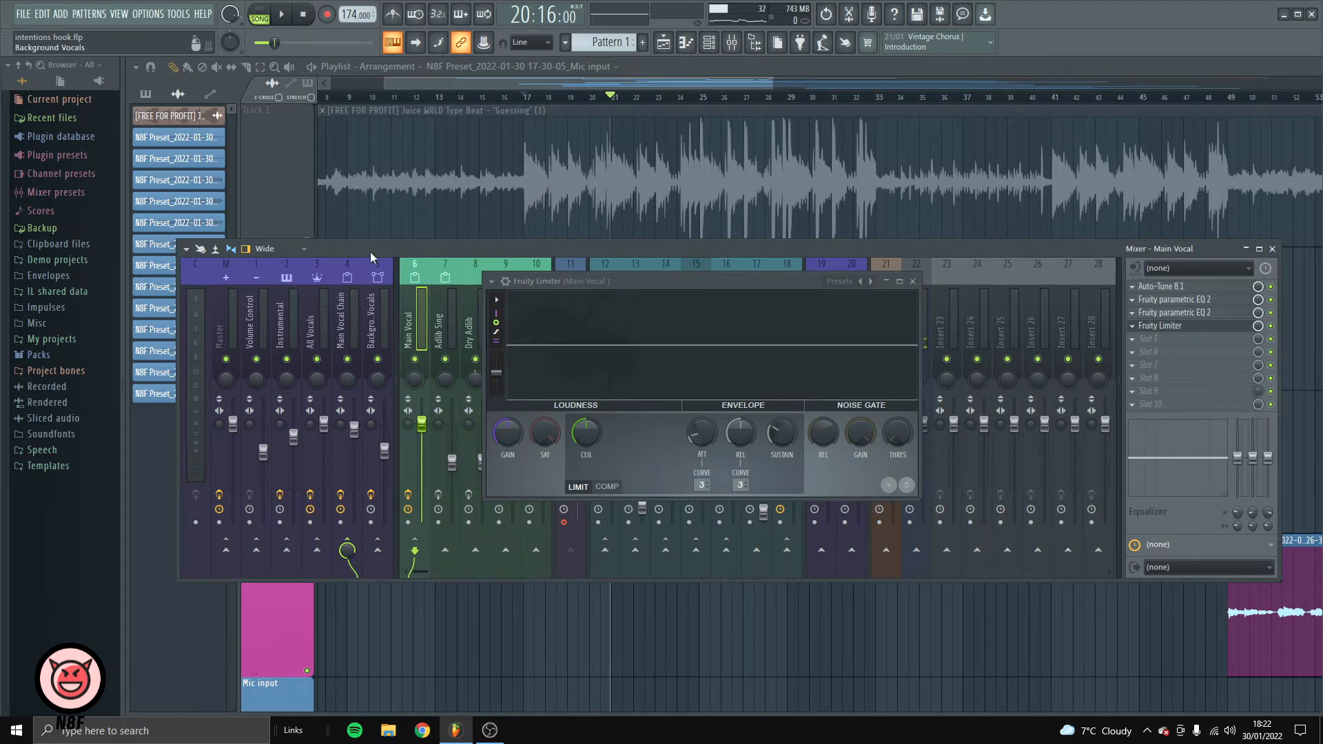
key("space")
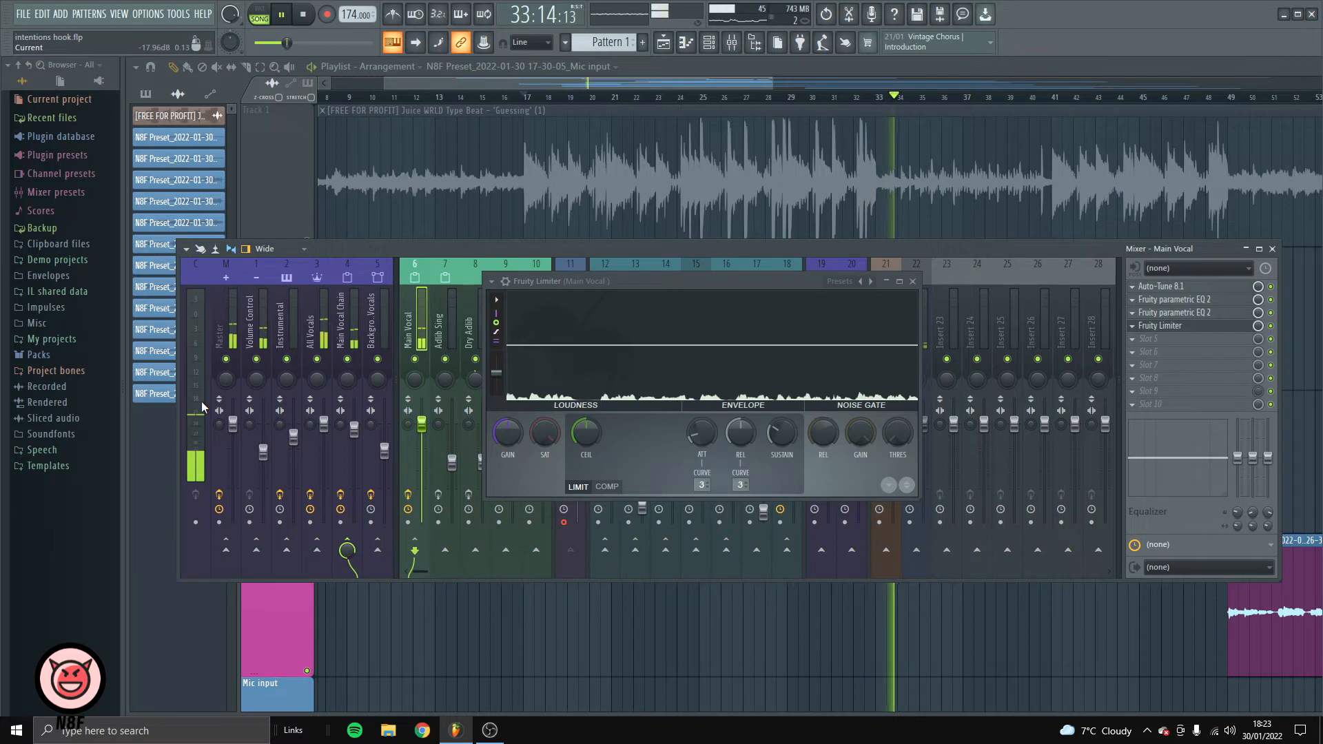
key("space")
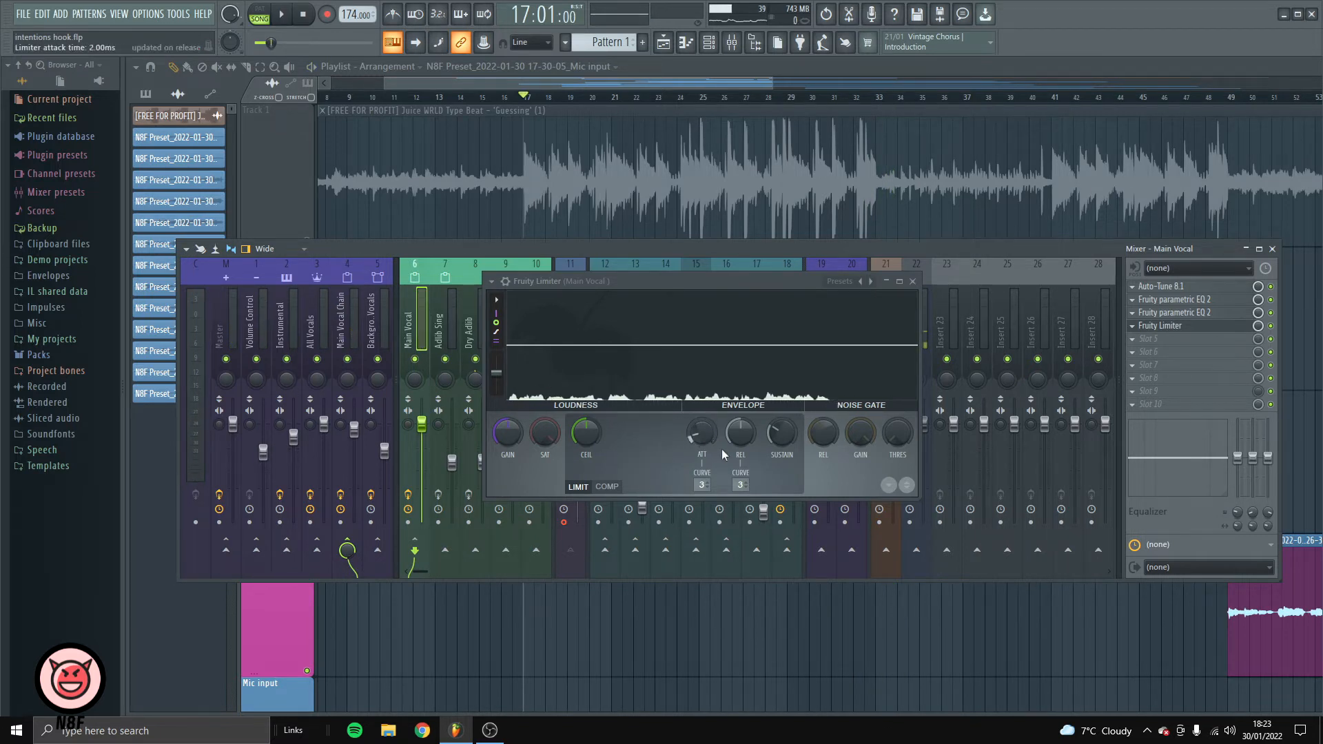
Switch Fruity Limiter to compressor mode, lower the threshold, and set the knee to 42%
left_click(609, 487)
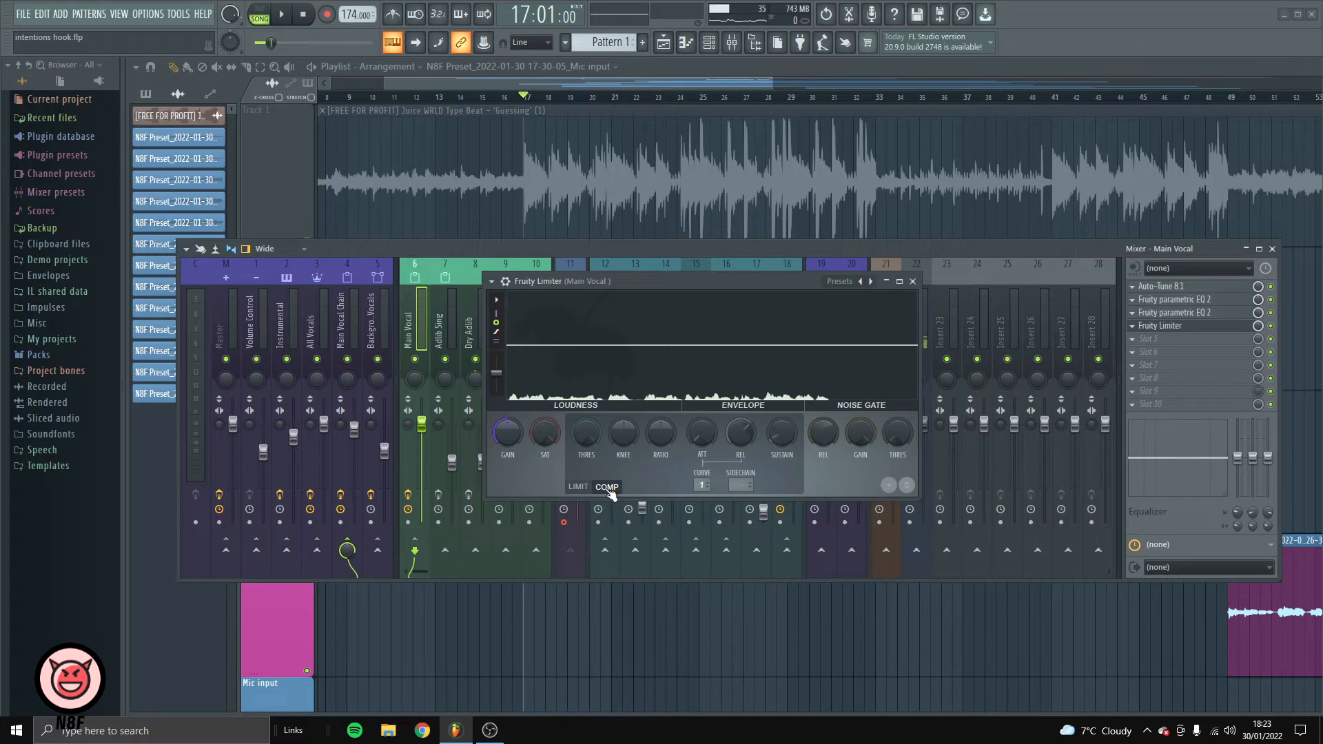
left_click_drag(587, 432, 586, 442)
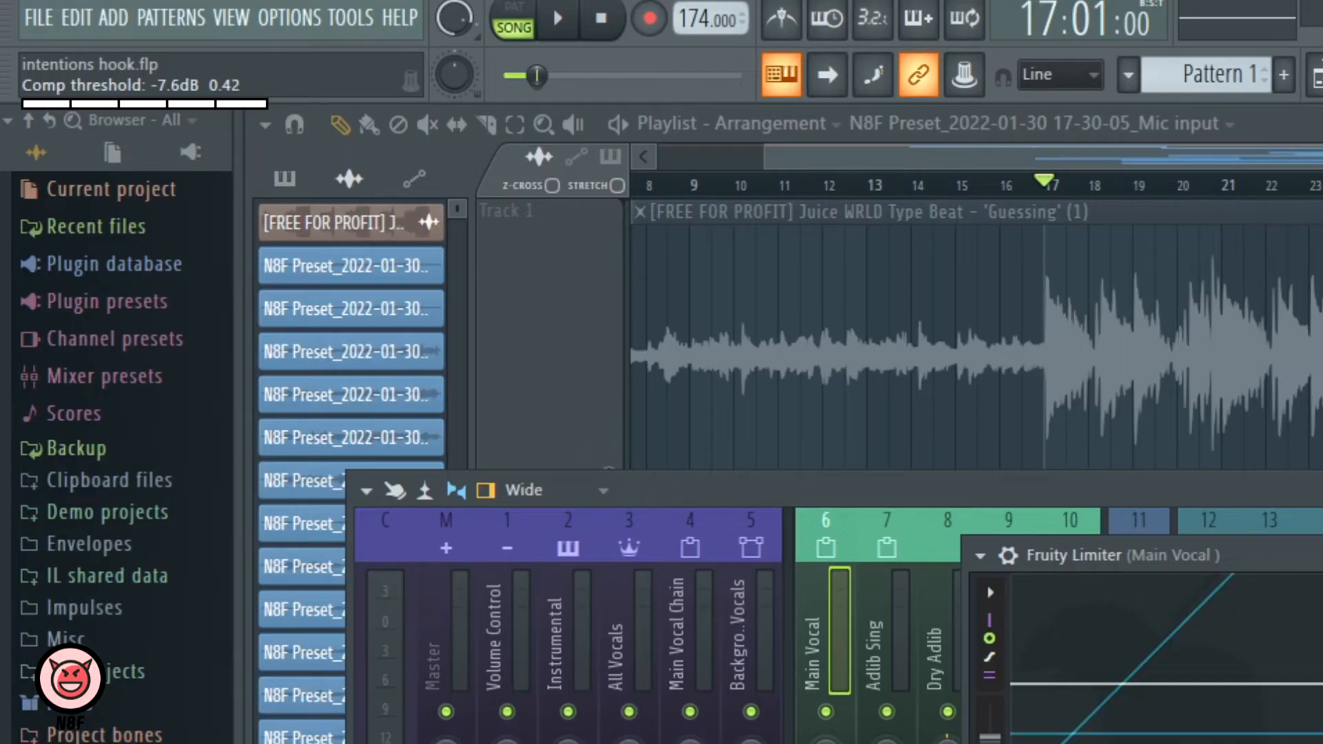
left_click_drag(1172, 737, 1171, 743)
left_click_drag(587, 433, 586, 441)
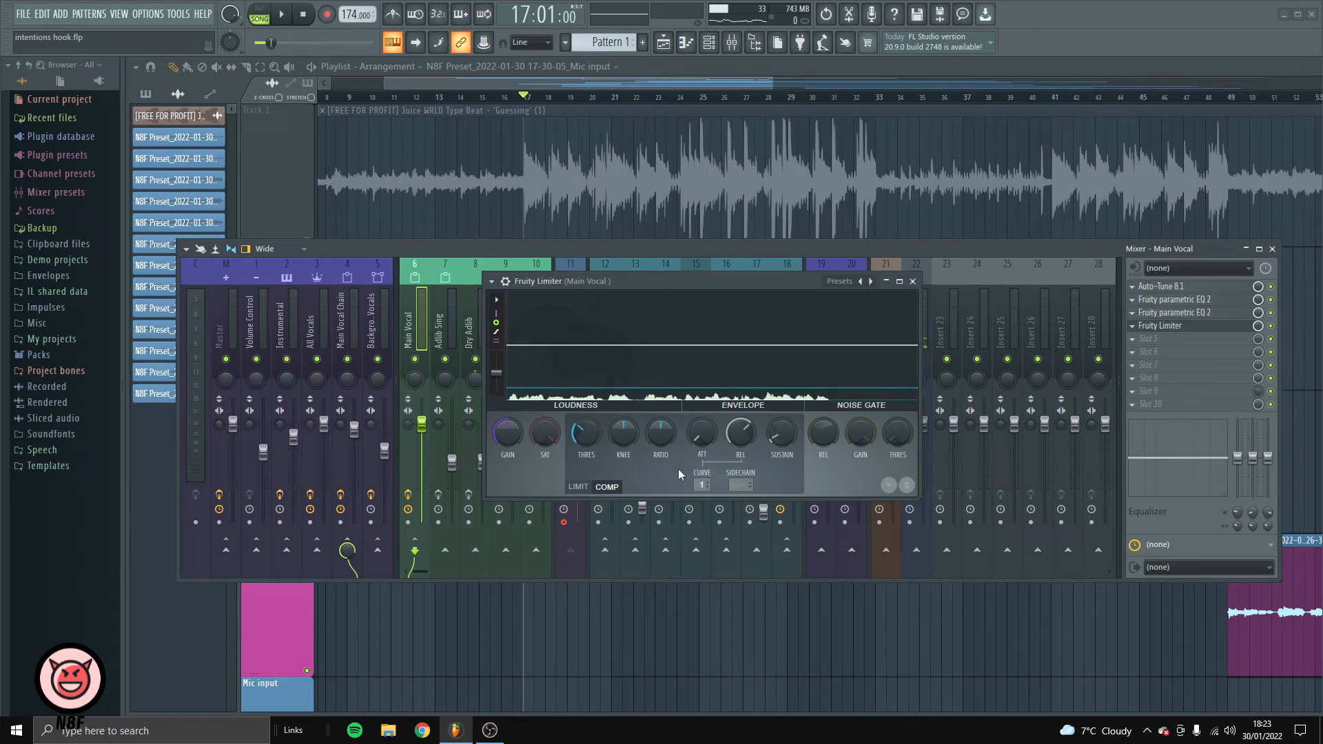
mouse_move(622, 433)
left_mouse_down()
mouse_move(623, 449)
mouse_move(622, 422)
left_mouse_up()
Set the limiter's compression ratio to 1.6:1 during playback, set the attack to 0.30 ms, and close Fruity Limiter
key("space")
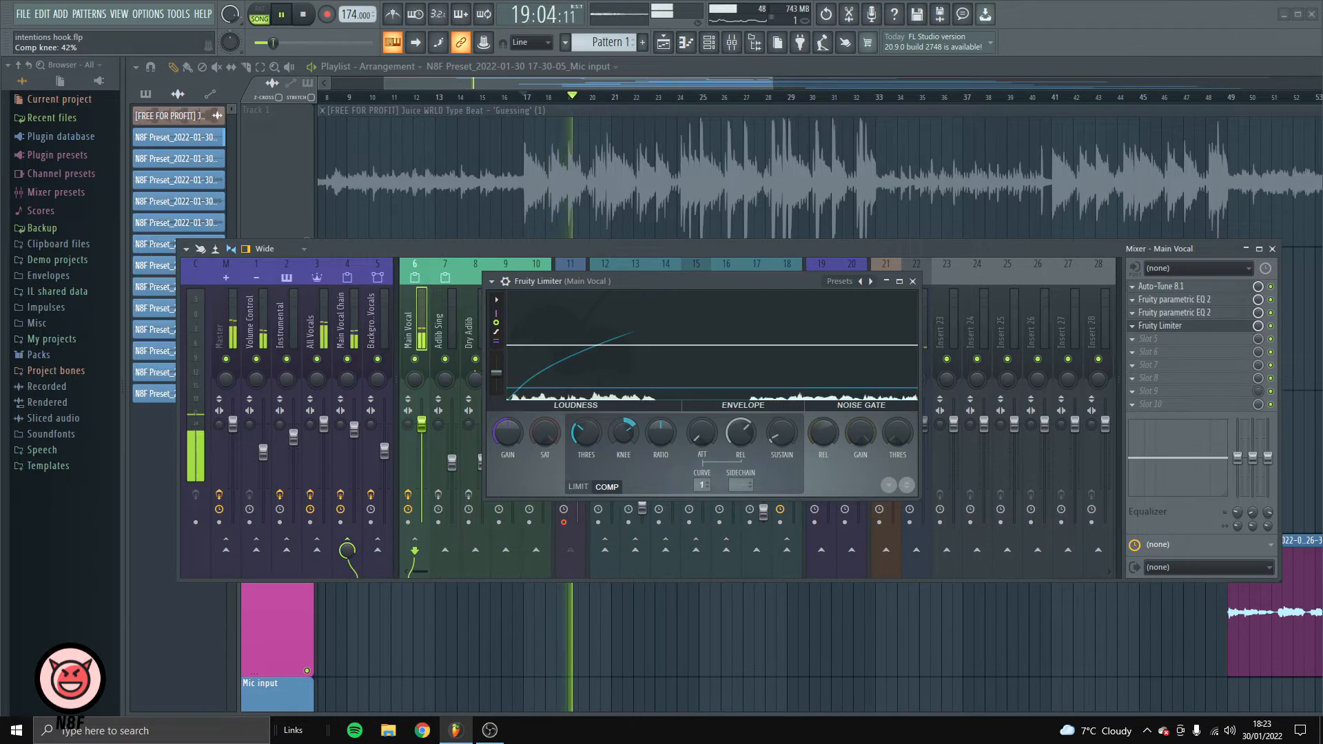
left_click_drag(660, 432, 660, 430)
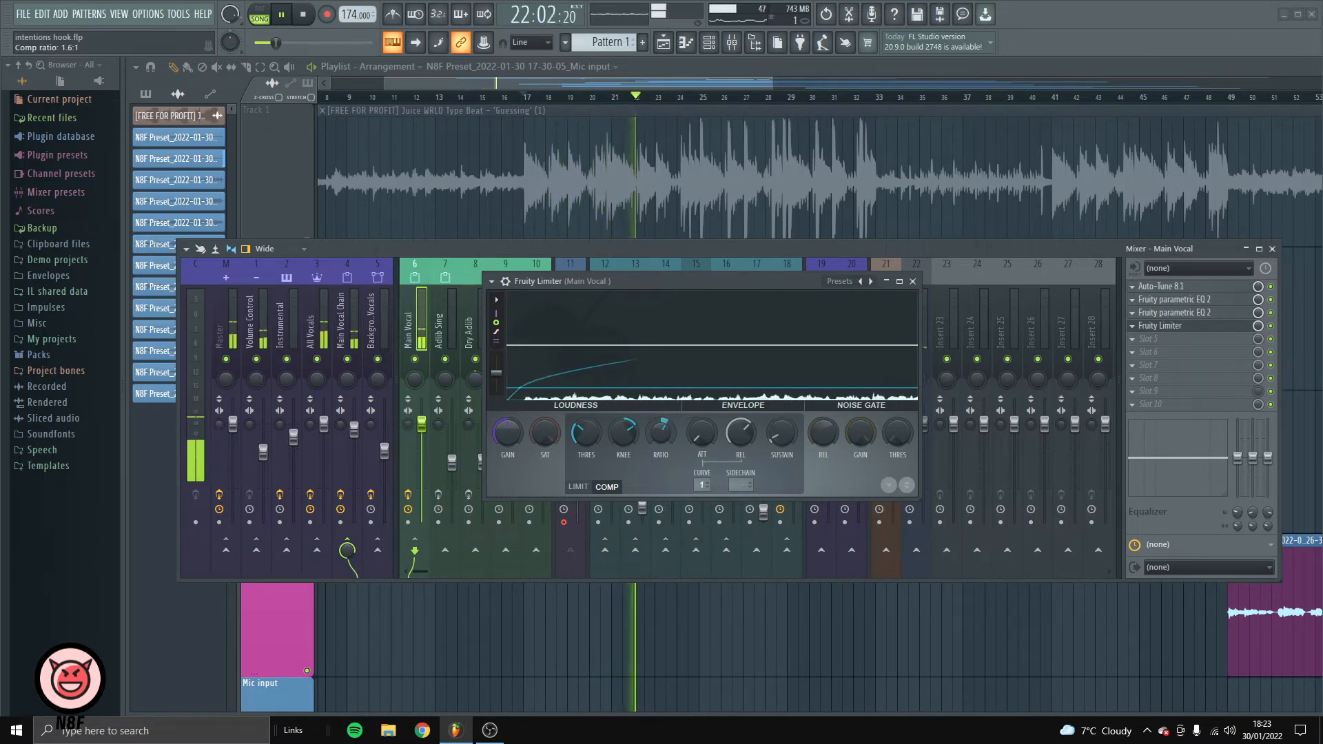
key("space")
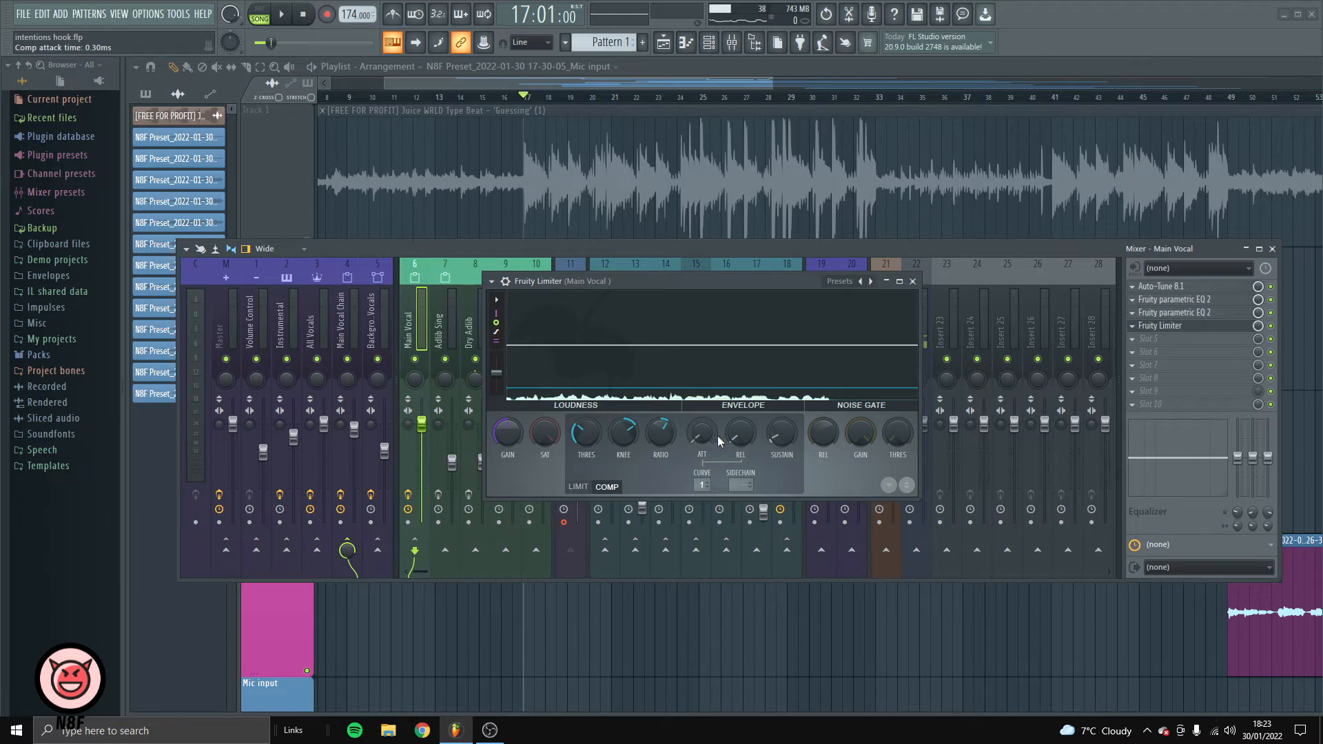
right_click(500, 436)
left_click(527, 447)
left_click(913, 282)
Add Fruity Compressor to the fifth Main Vocal slot and play the chorus to examine the vocal level
left_click(1199, 338)
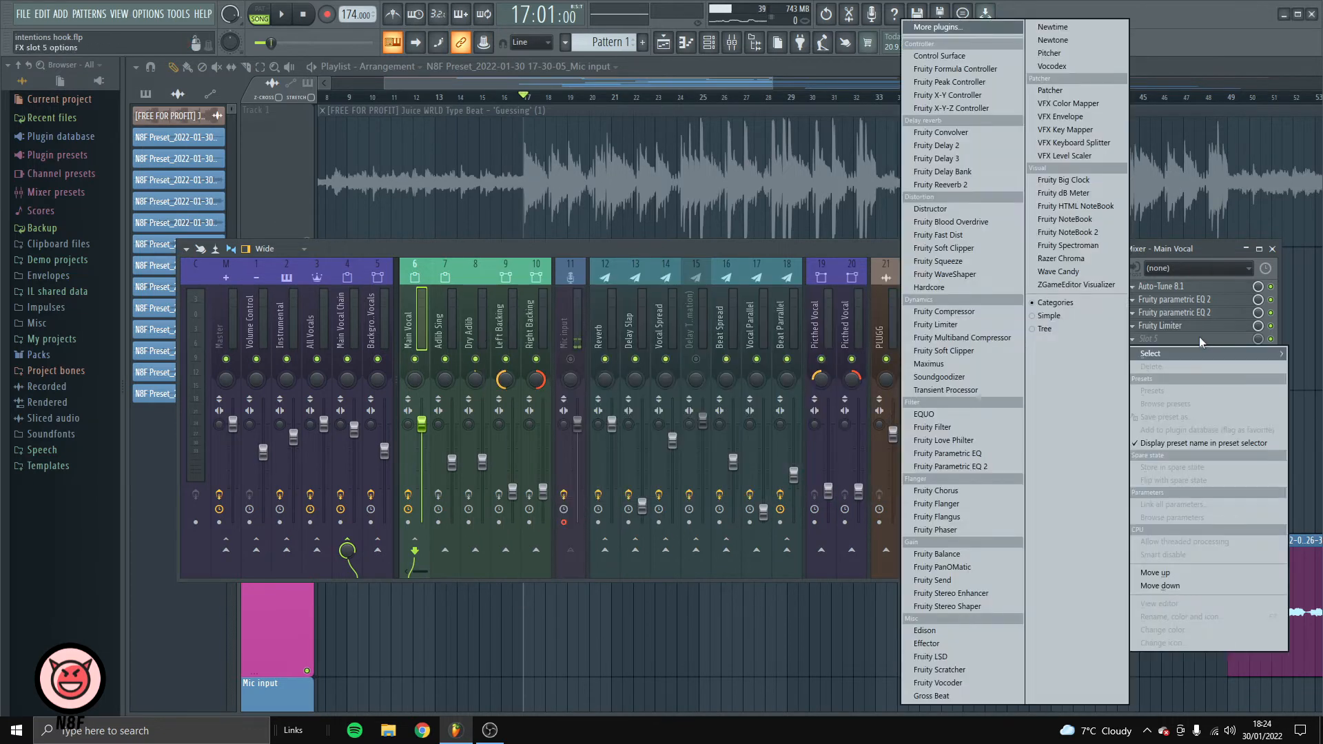
left_click(944, 311)
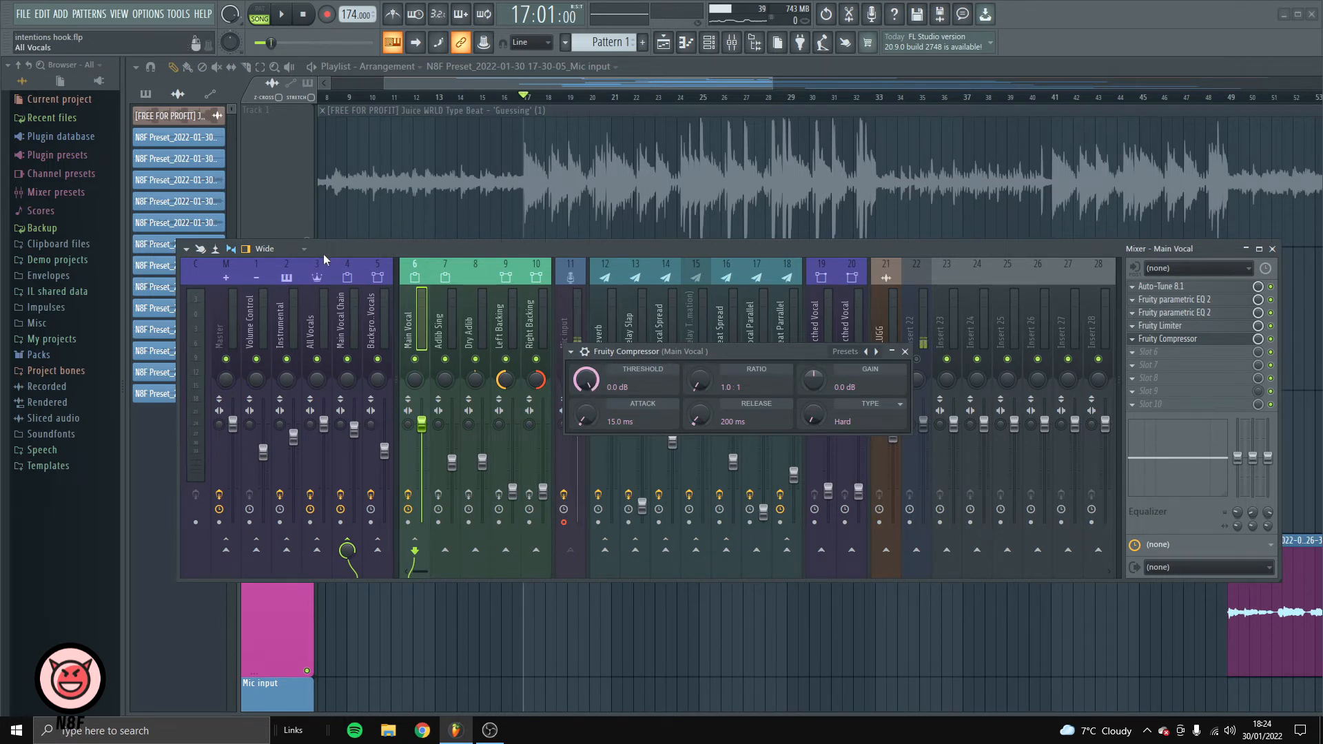
key("space")
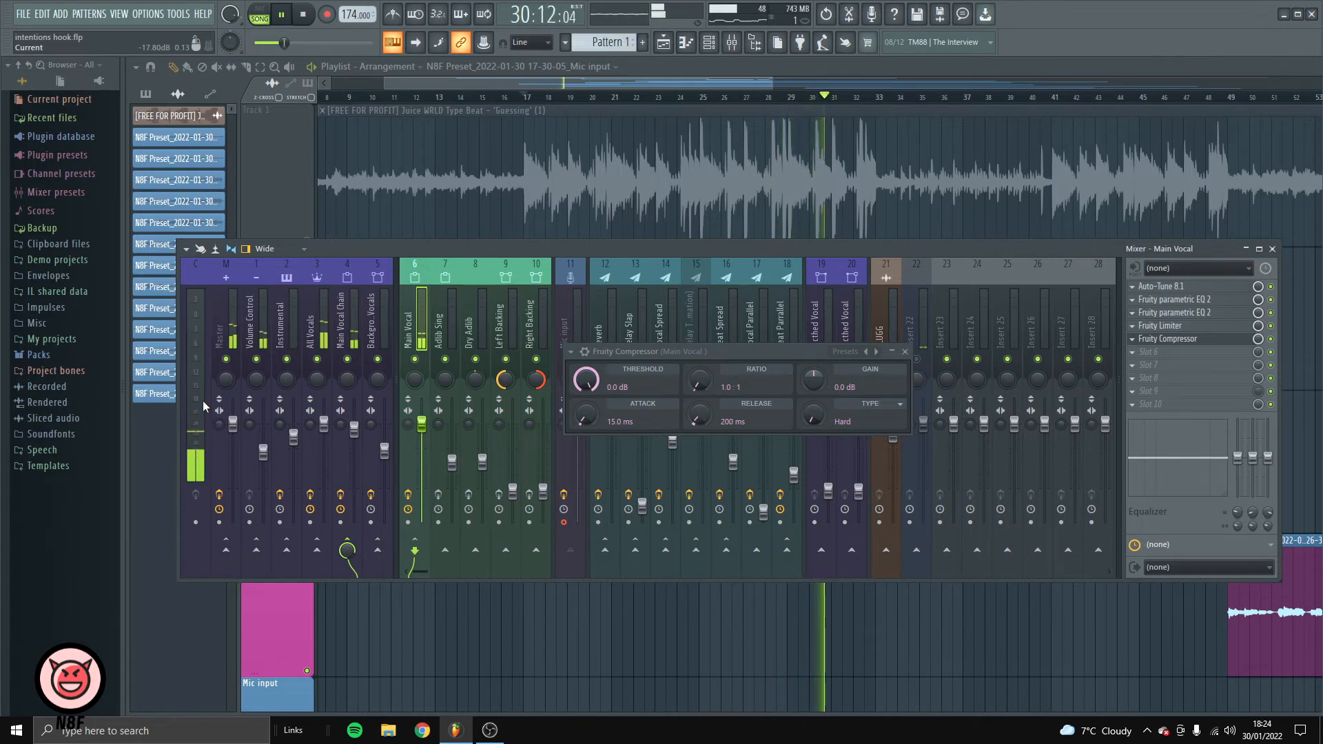
key("space")
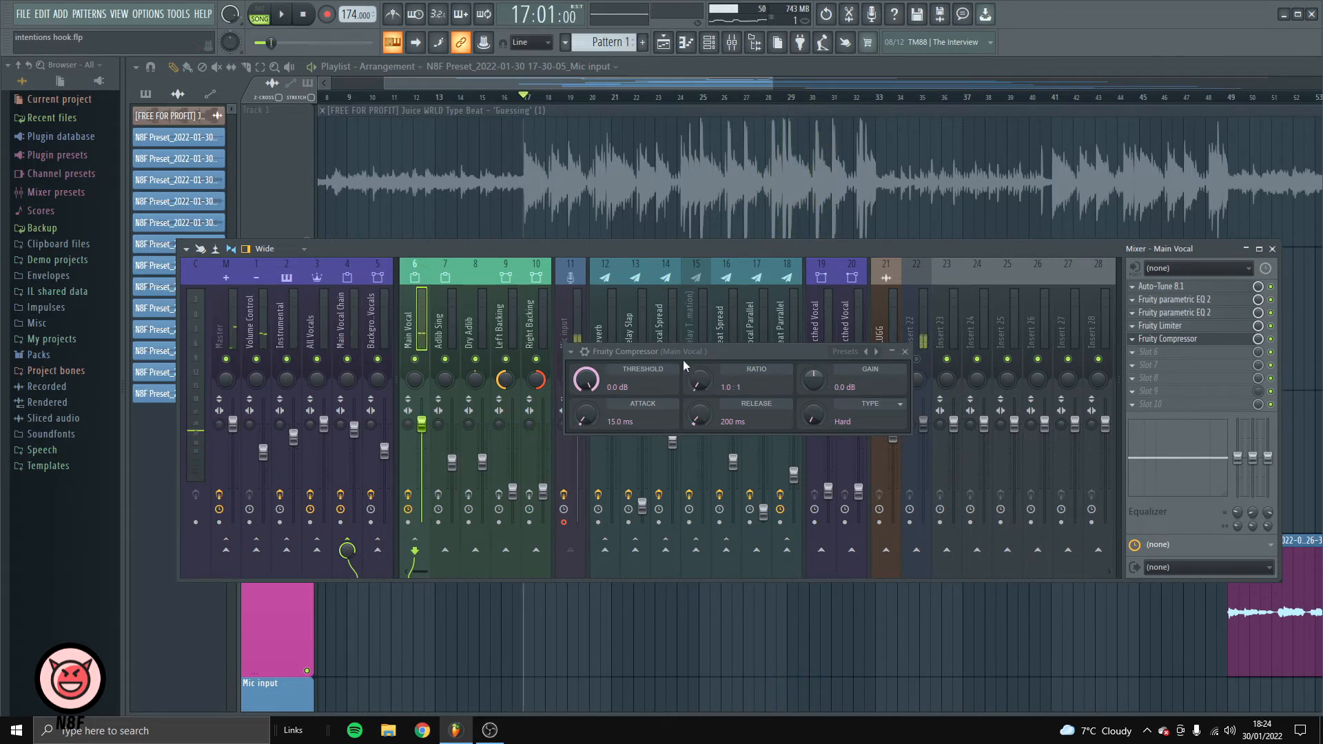
Set the Fruity Compressor threshold to -15.9 dB, ratio to 1.6:1, attack to 2.8 ms, and release to 37 ms
left_click_drag(586, 378, 586, 390)
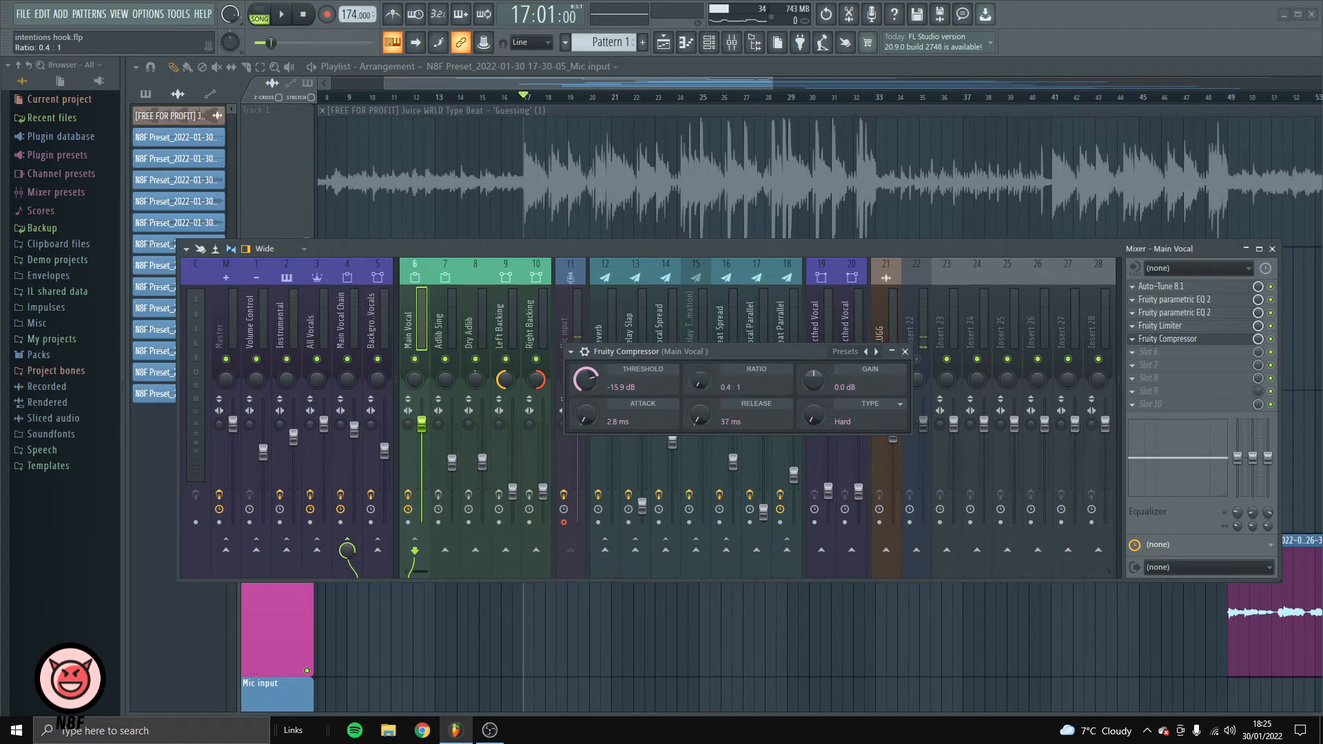
left_click_drag(699, 380, 699, 369)
Audition the compressor's Medium and Hard/R types during playback, settle on Vintage/R, and set the gain to 0.8 dB
left_click_drag(812, 414, 813, 482)
left_click_drag(813, 414, 813, 424)
key("space")
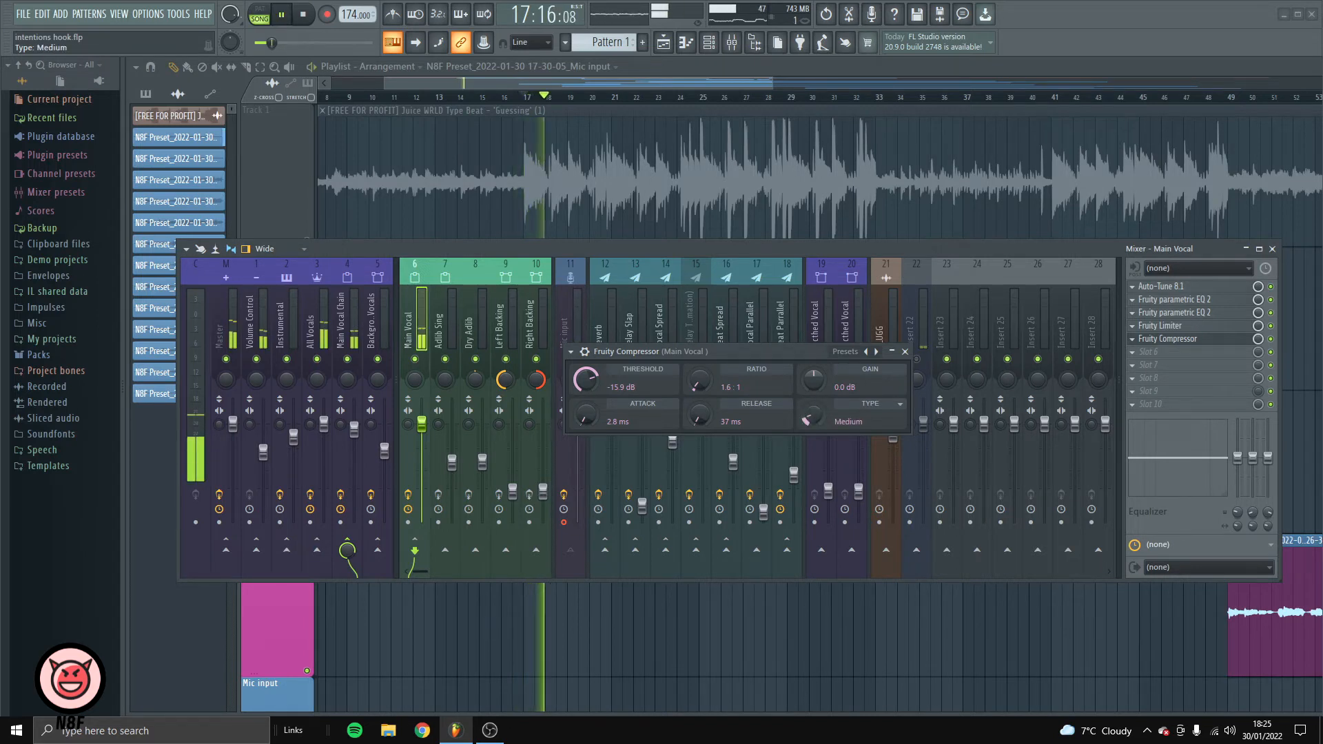
left_click_drag(813, 414, 813, 399)
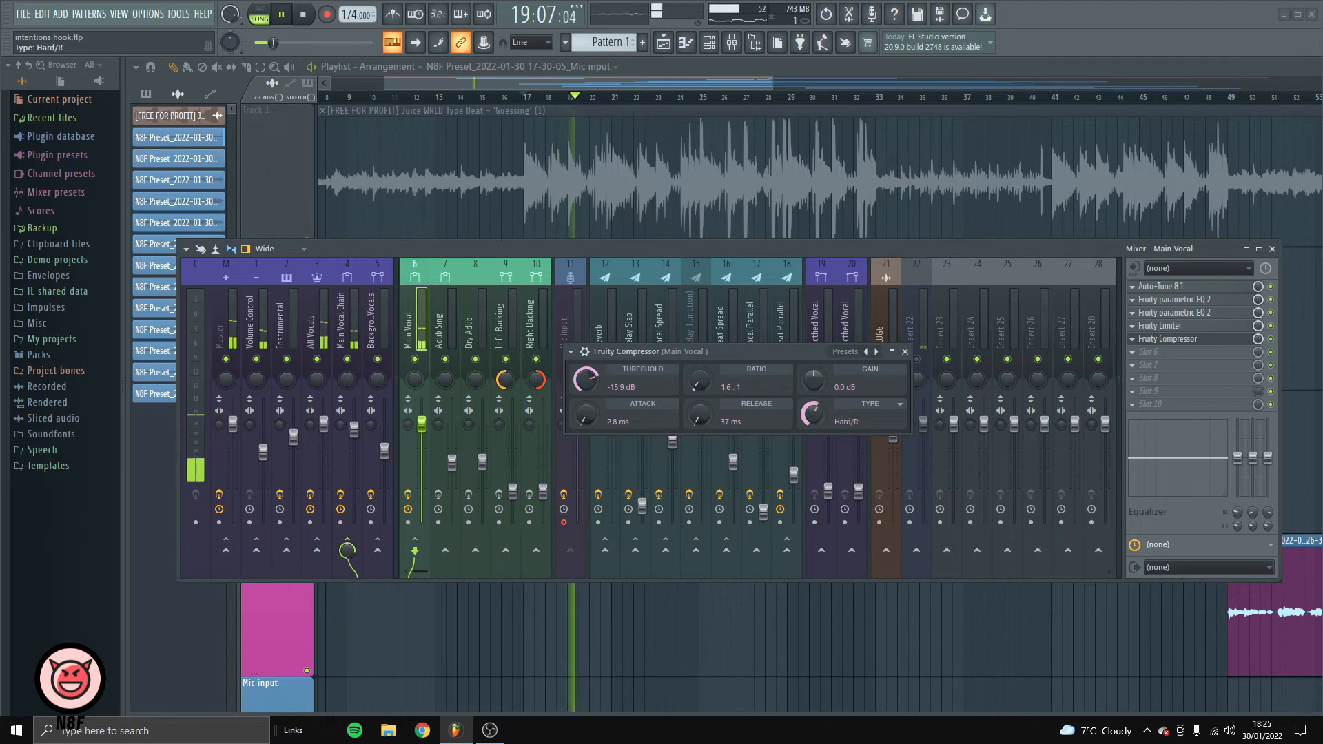
left_click_drag(813, 414, 813, 424)
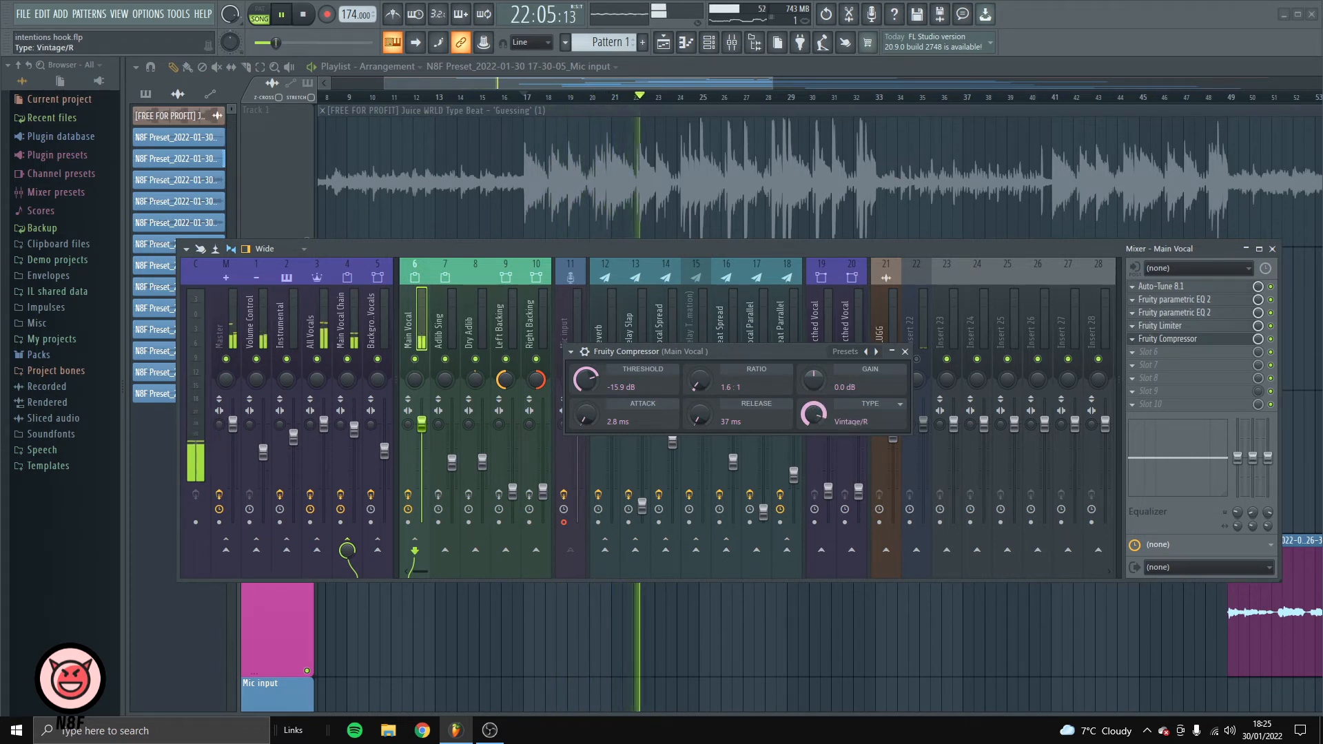
key("space")
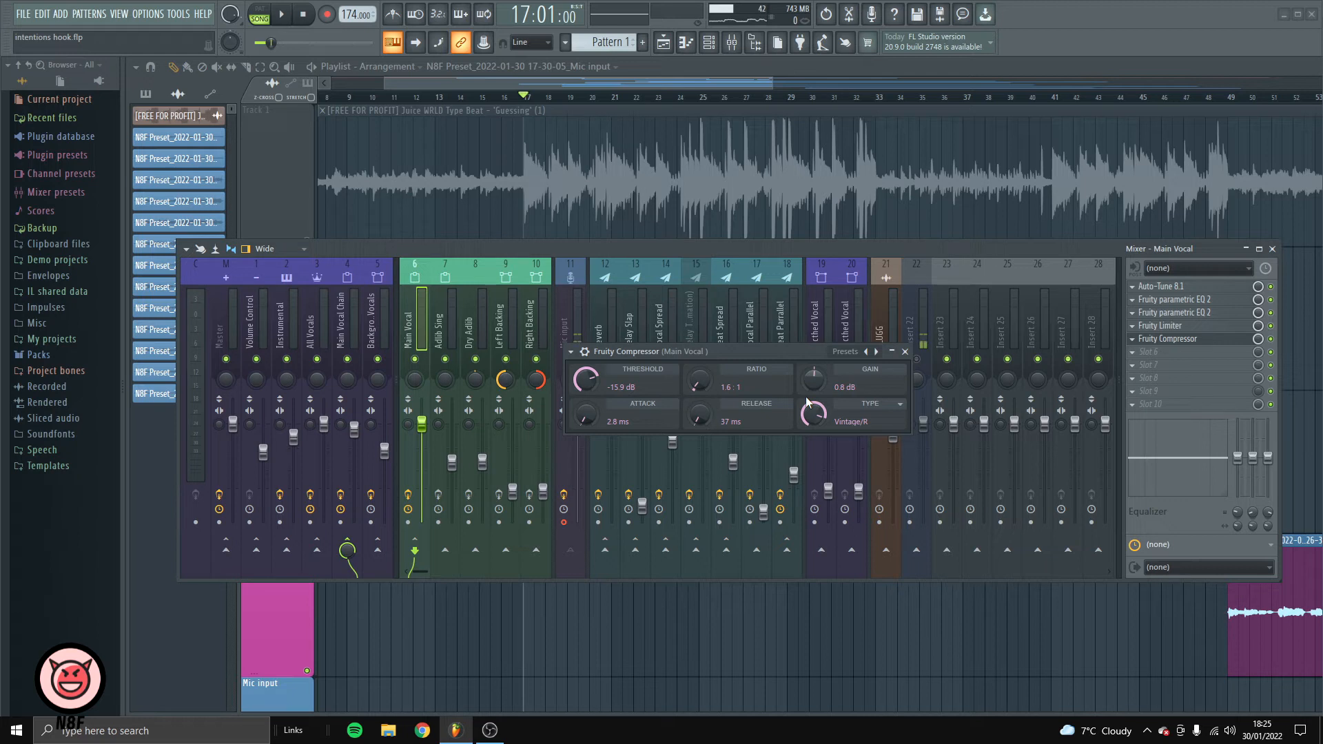
Raise the Fruity Compressor gain to 5.4 dB during playback, stop the song, and close the compressor
key("space")
left_click_drag(813, 378, 813, 349)
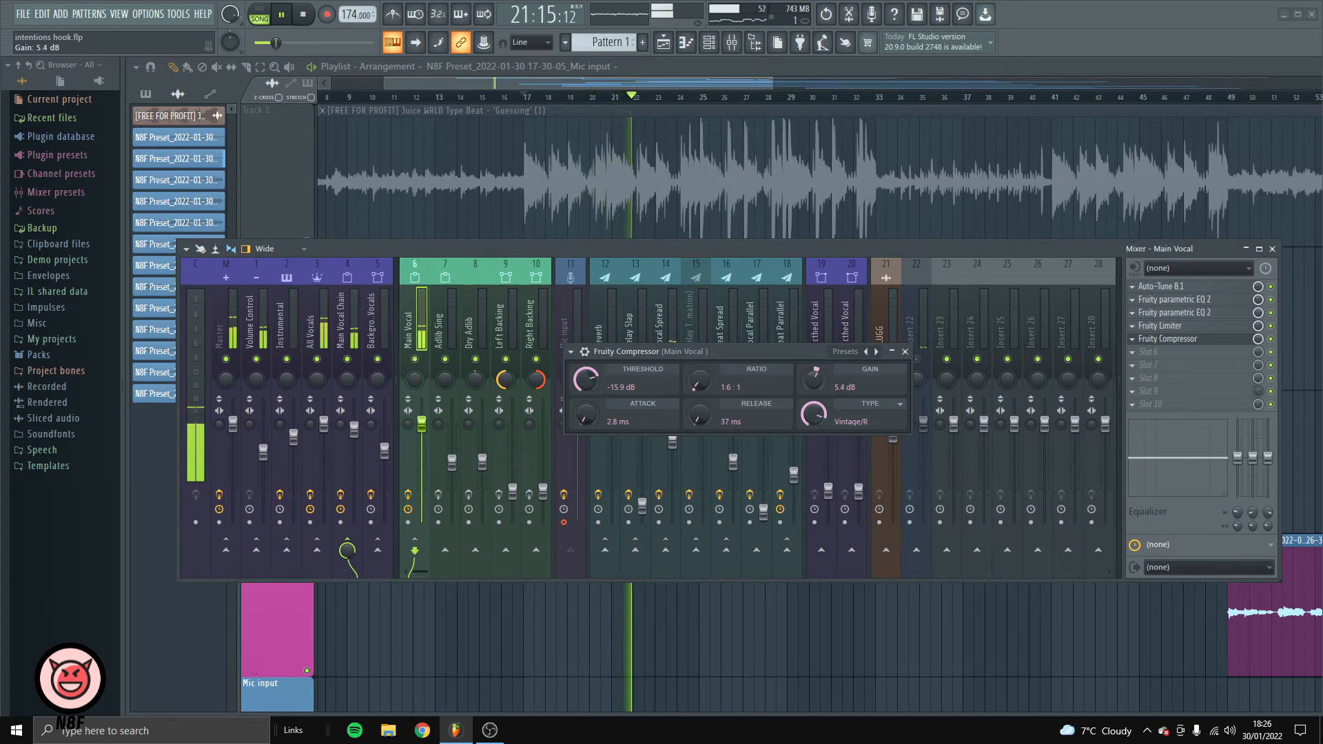
left_click(906, 354)
key("space")
left_click(1188, 342)
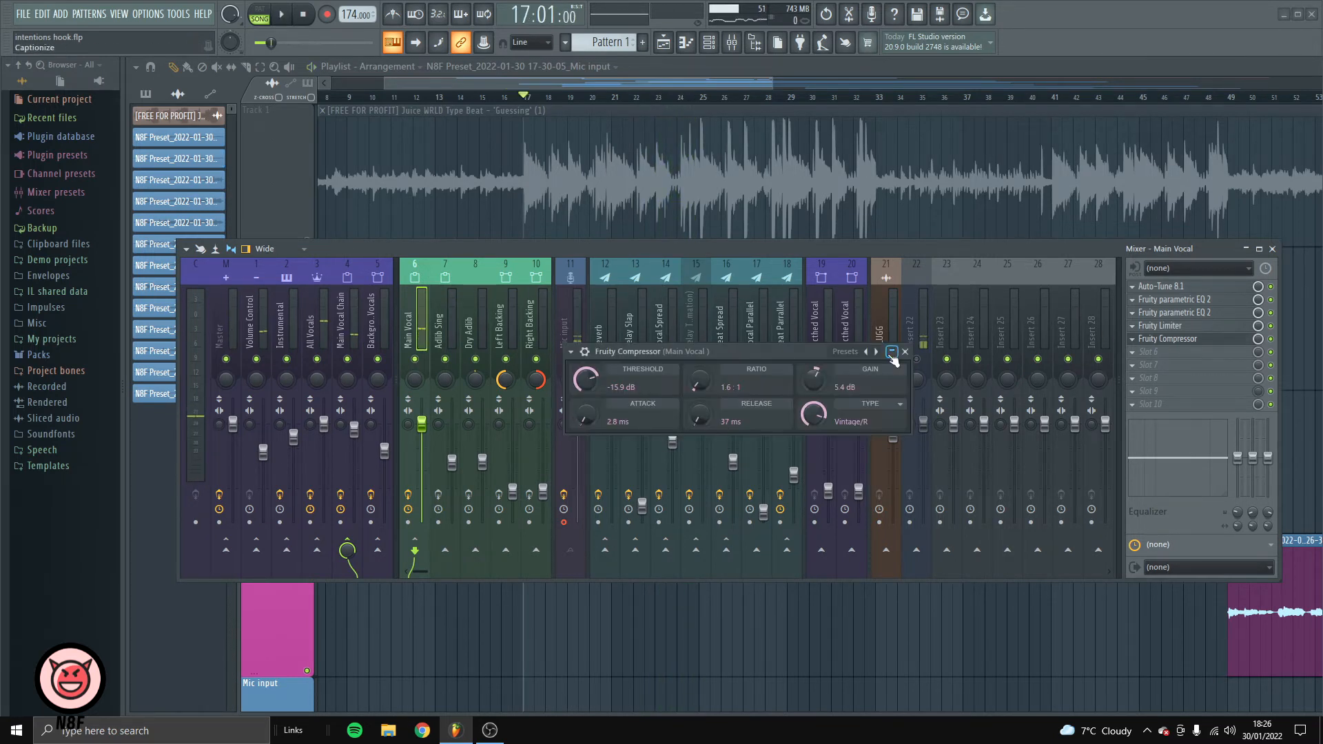
left_click(905, 352)
Add Fruity Chorus to the sixth Main Vocal slot, load its Low Enhance preset, and close it
left_click(1131, 351)
mouse_move(1171, 366)
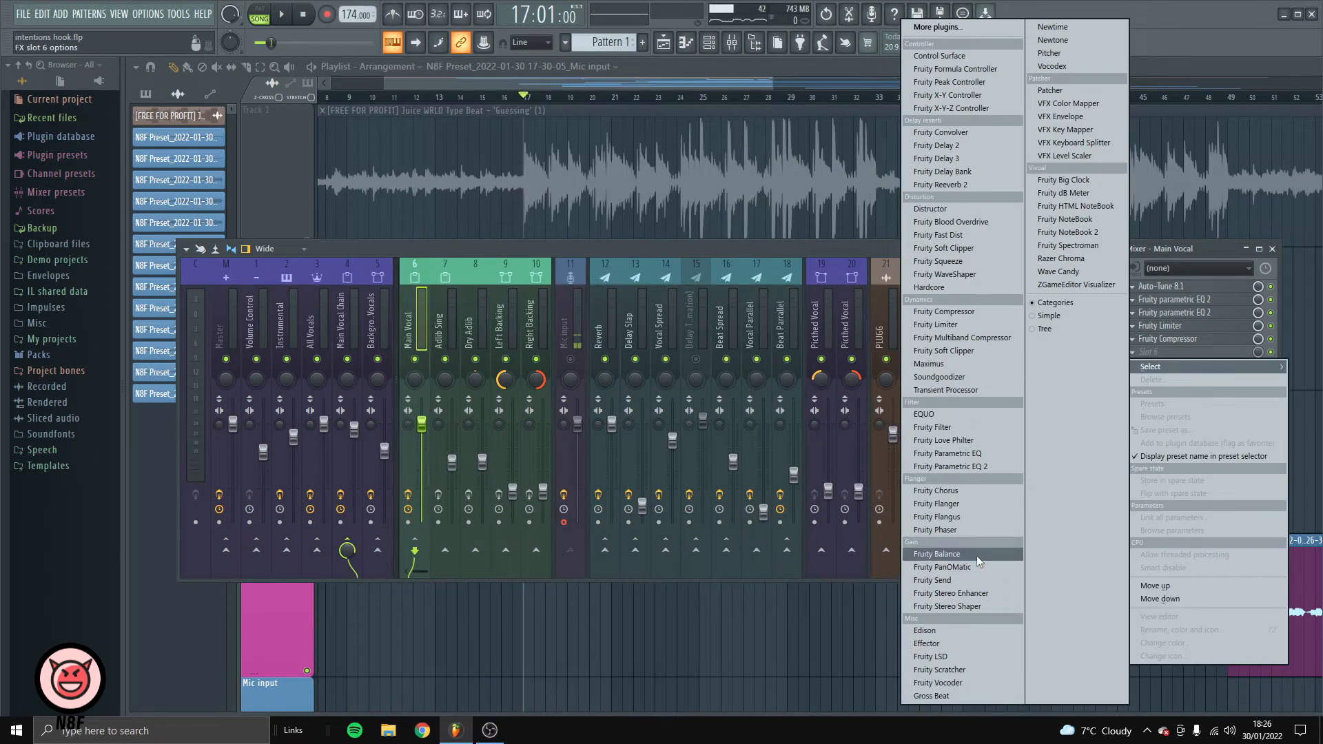
left_click(963, 491)
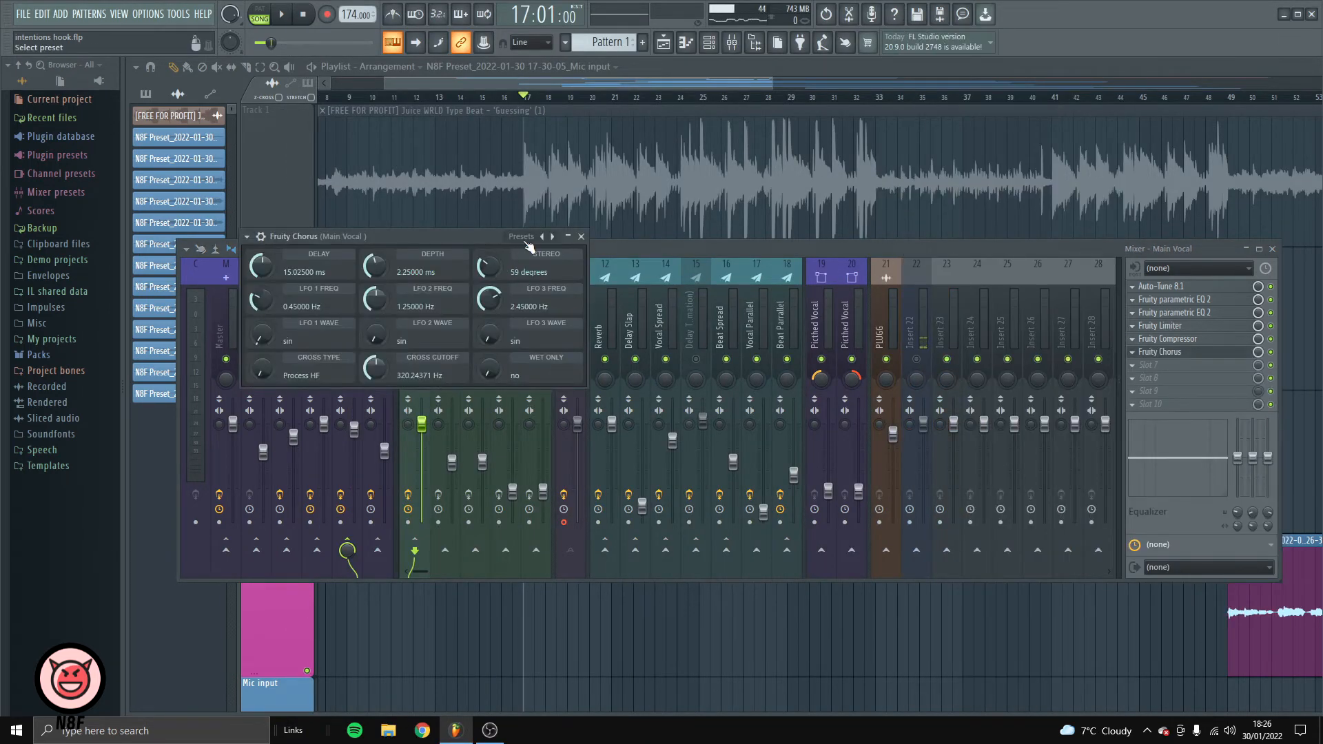
right_click(553, 236)
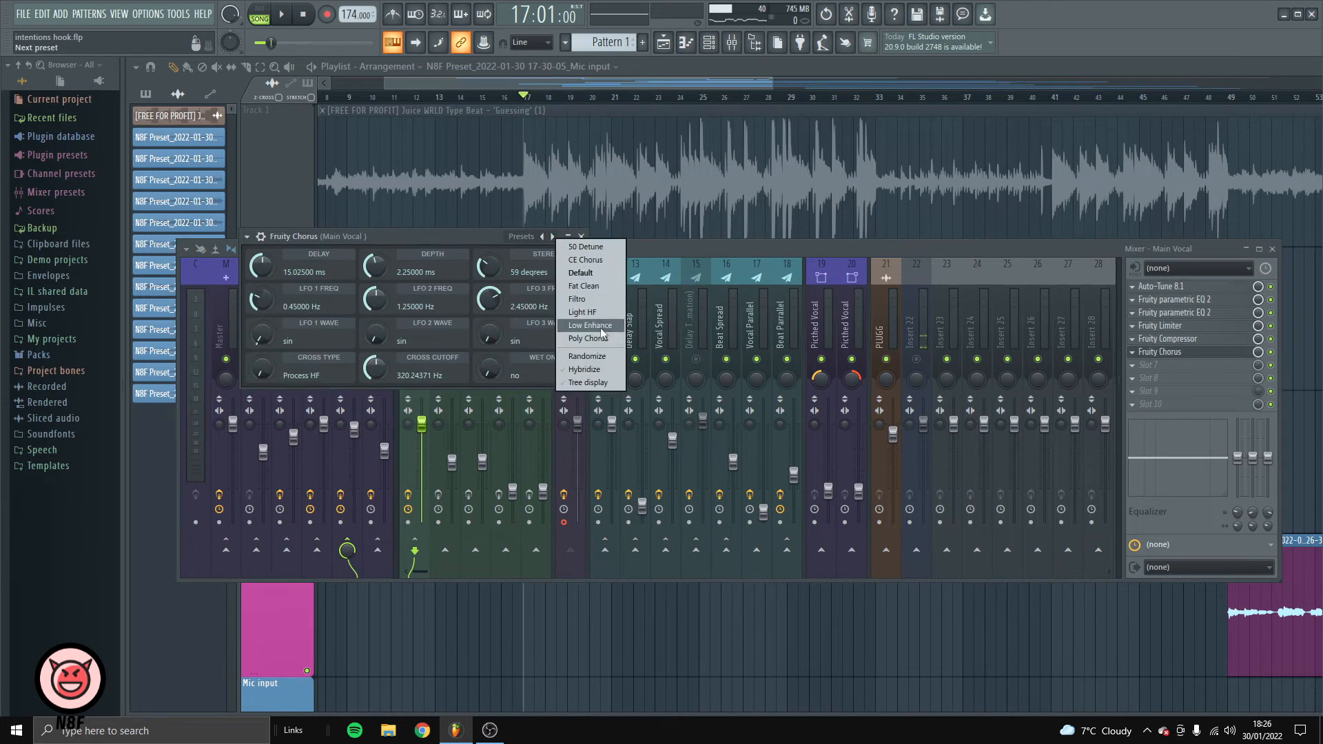
left_click(601, 328)
left_click(1171, 351)
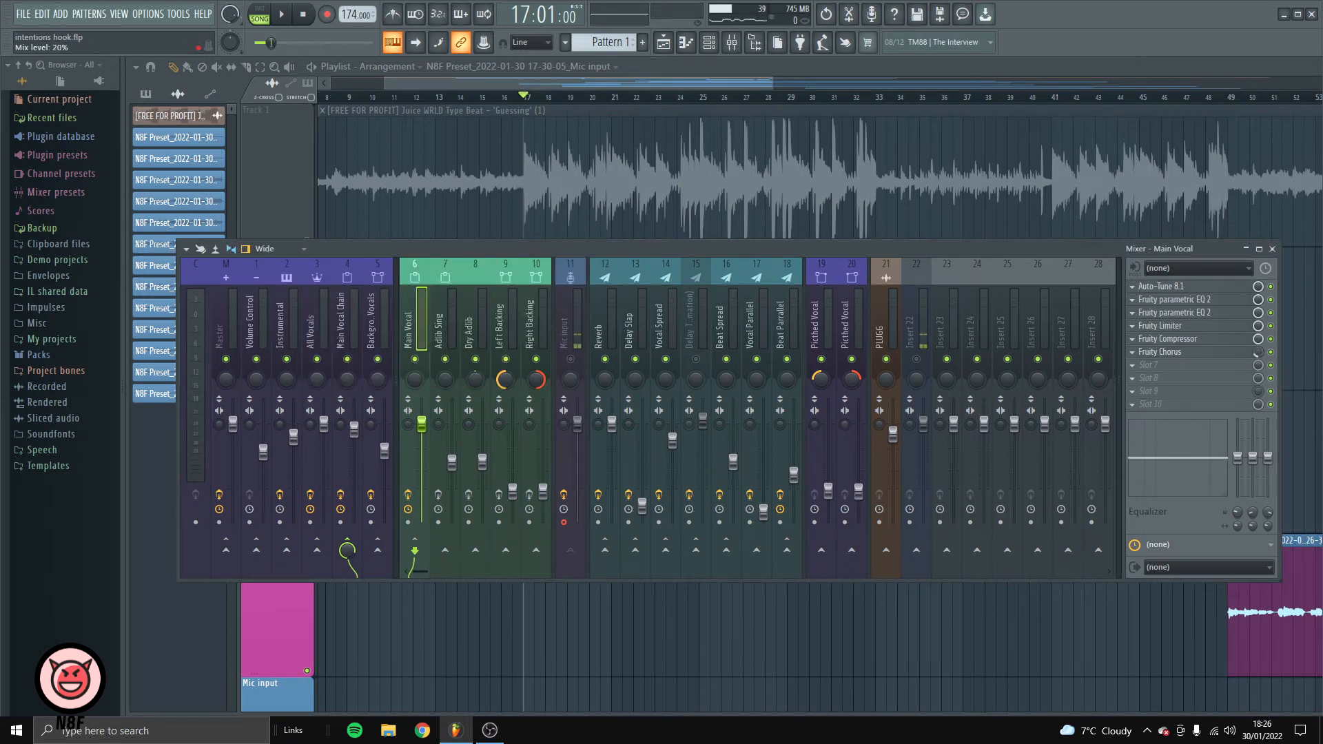
Audition Fruity Chorus at full mix level during playback, stop the song, and turn its mix level down low
key("space")
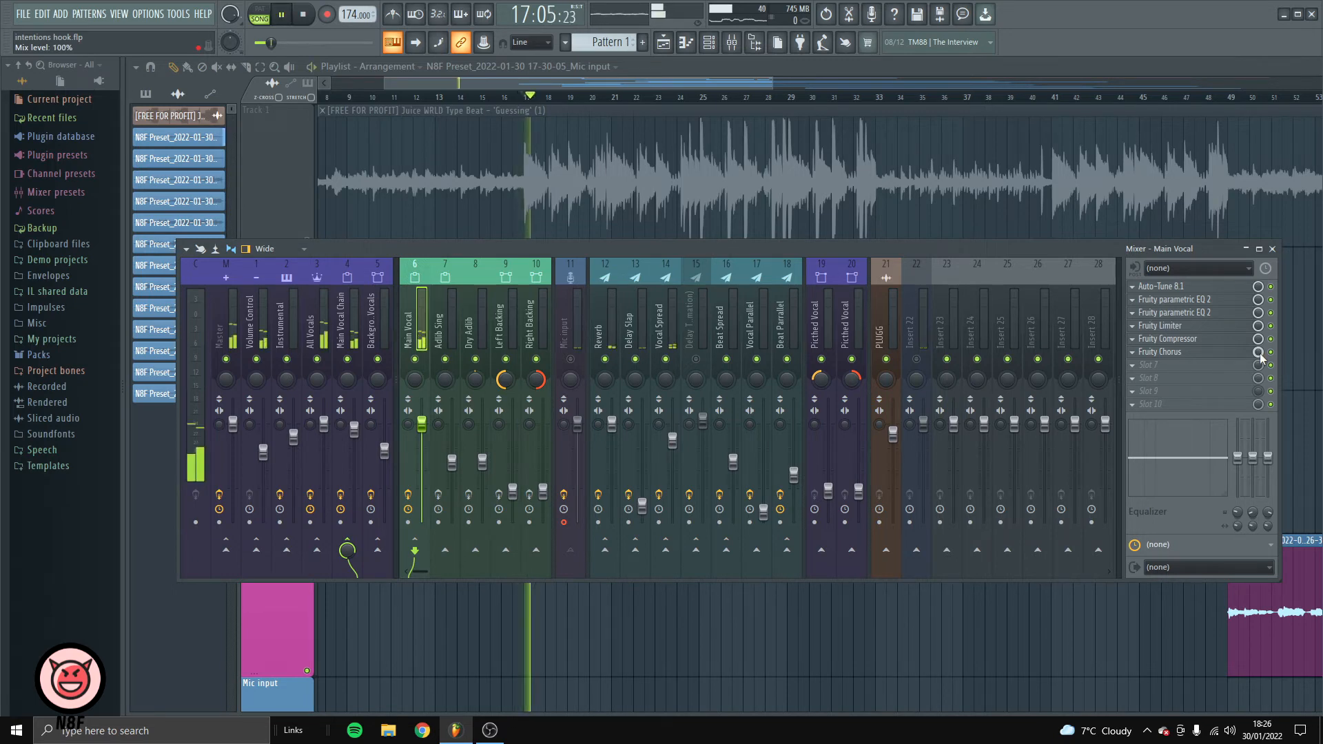
key("space")
left_click_drag(1258, 353, 1258, 386)
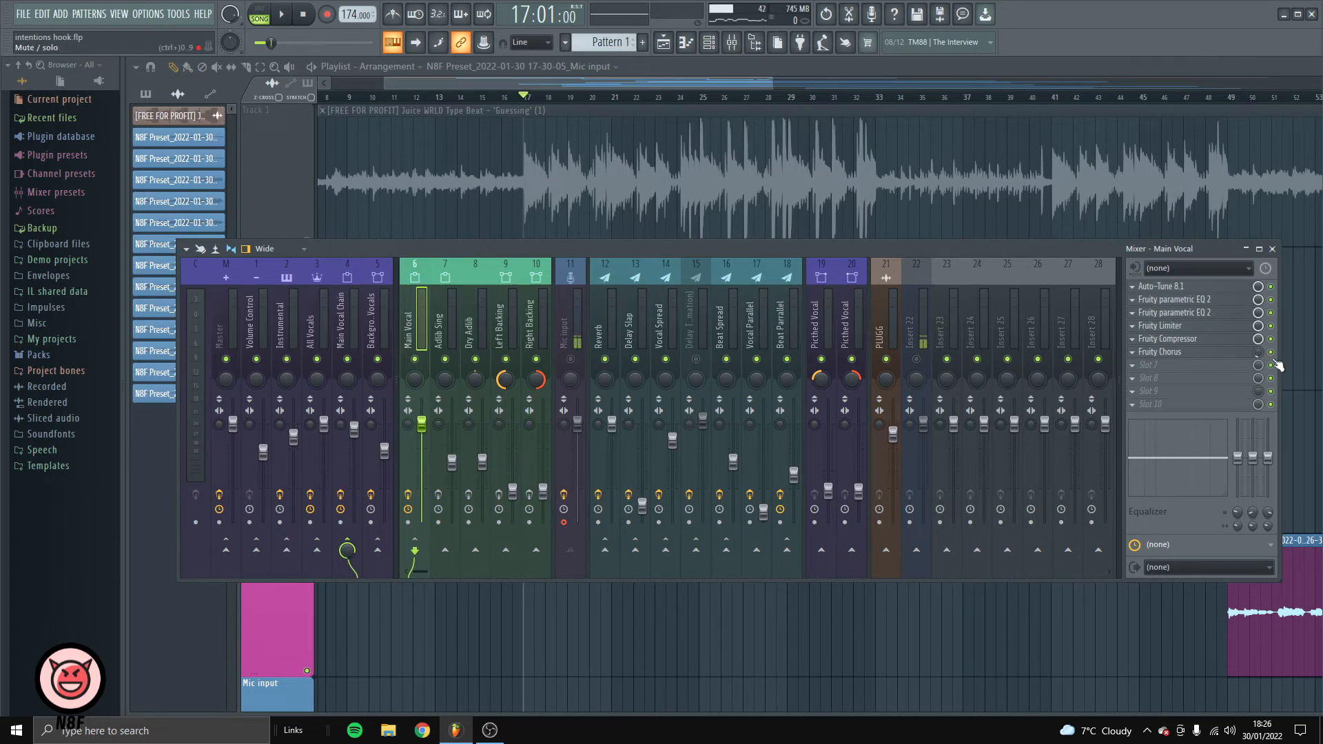
Hide the mixer, unmute the beat track, play it with the chorus vocal, and move the song position to bar 16
key("F9")
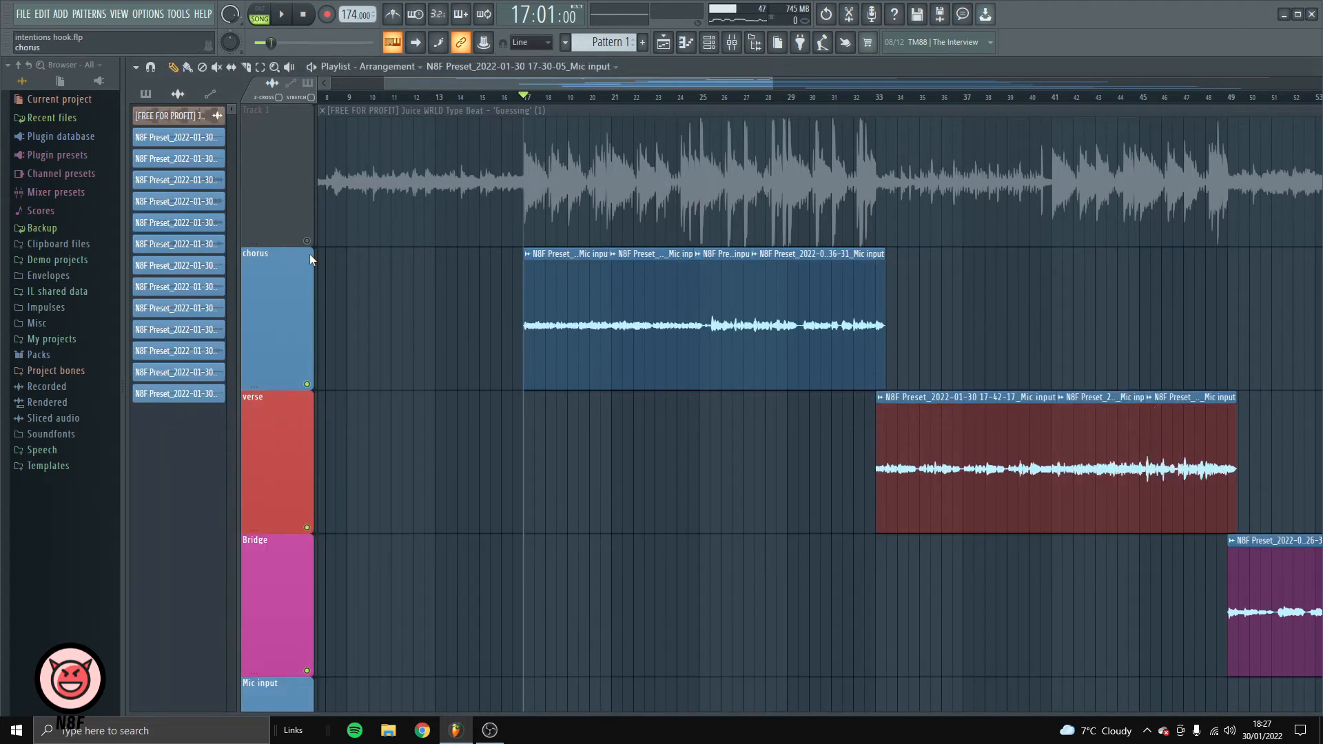
key("space")
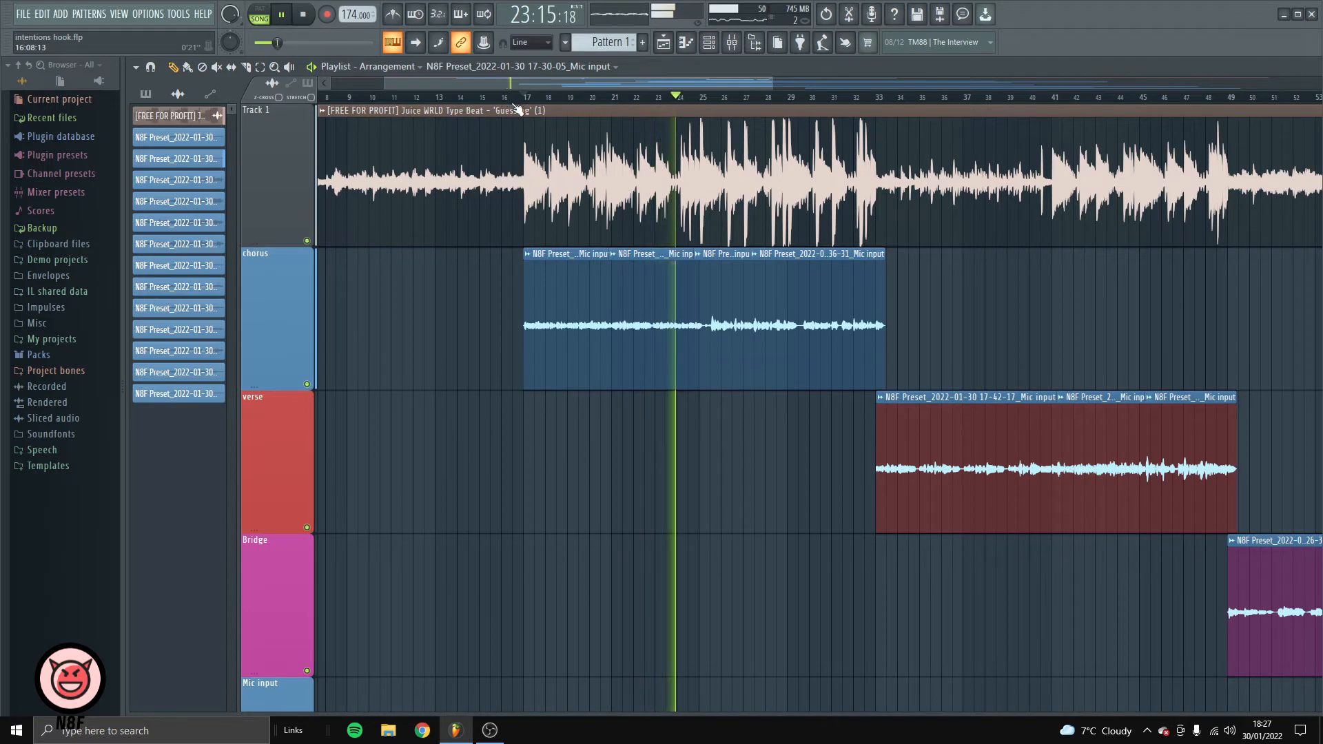
key("space")
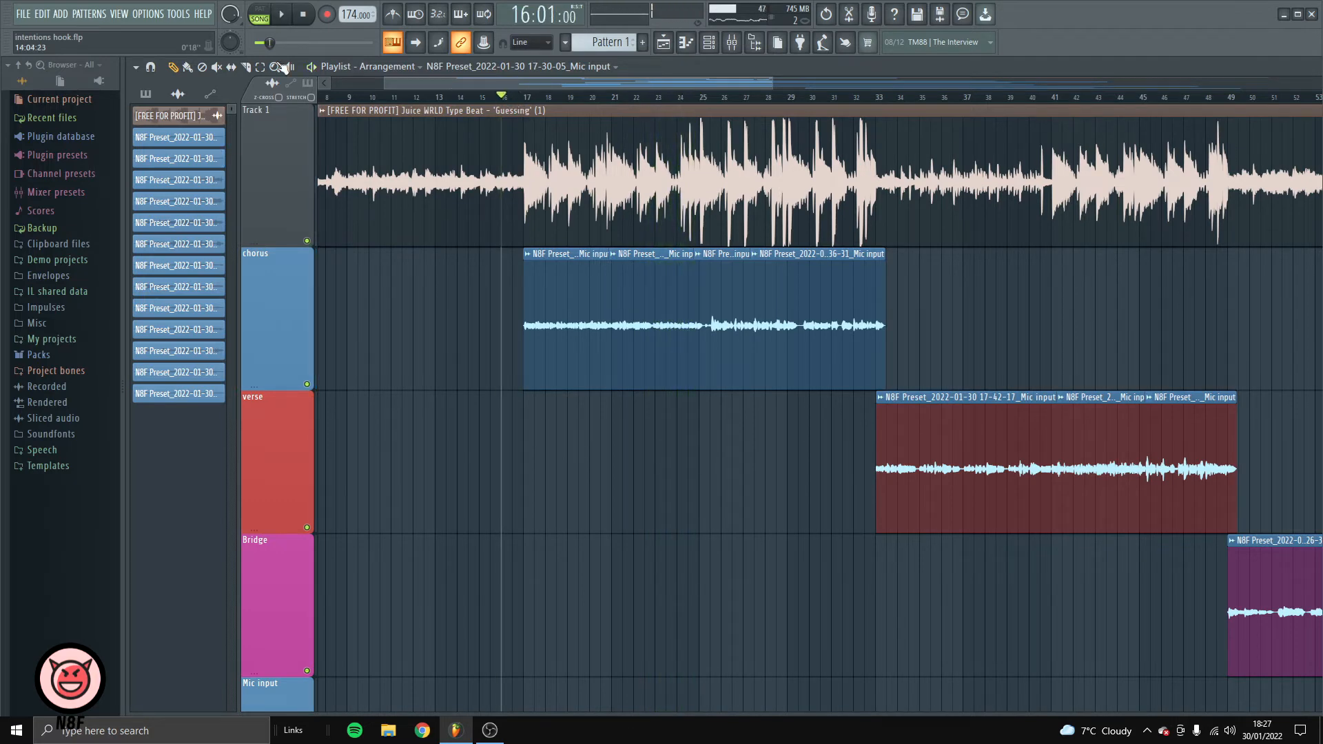
Maximize the mixer and add Soundgoodizer to the seventh Main Vocal slot with mode A and a low amount
left_click(735, 43)
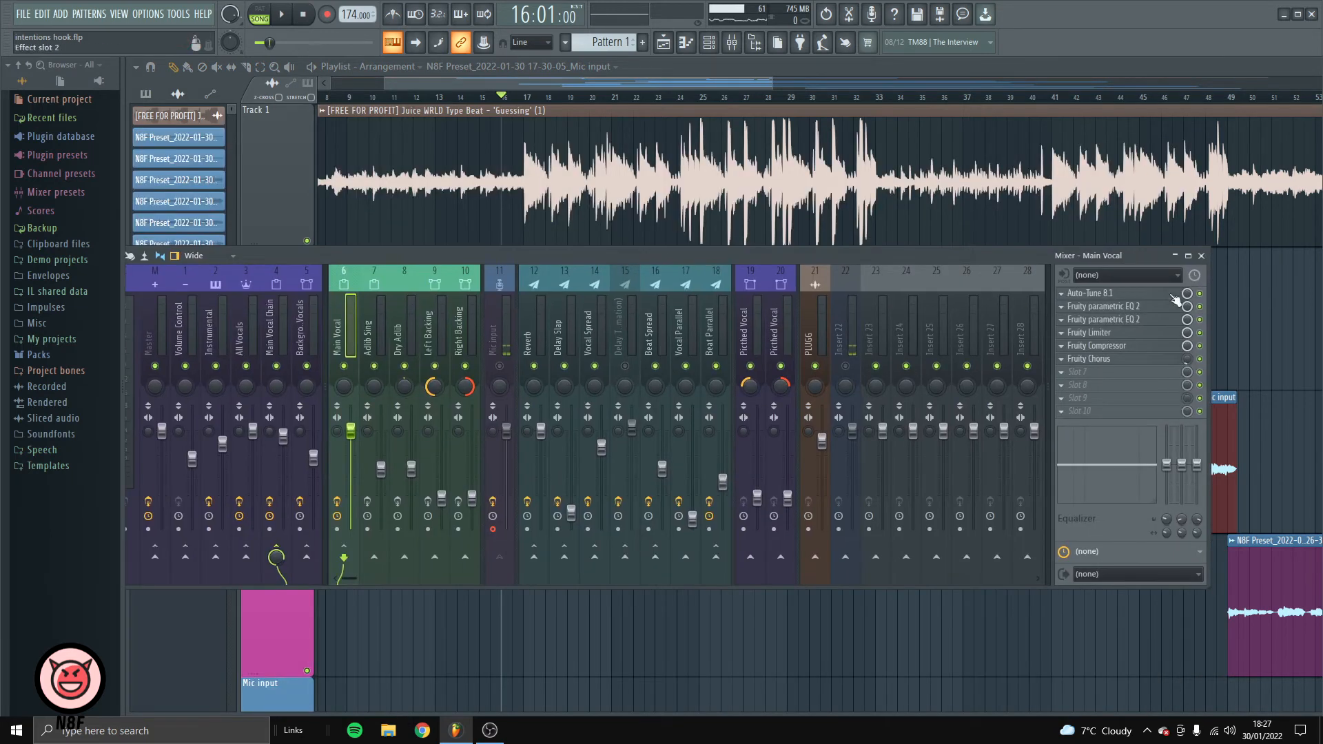
left_click(1189, 256)
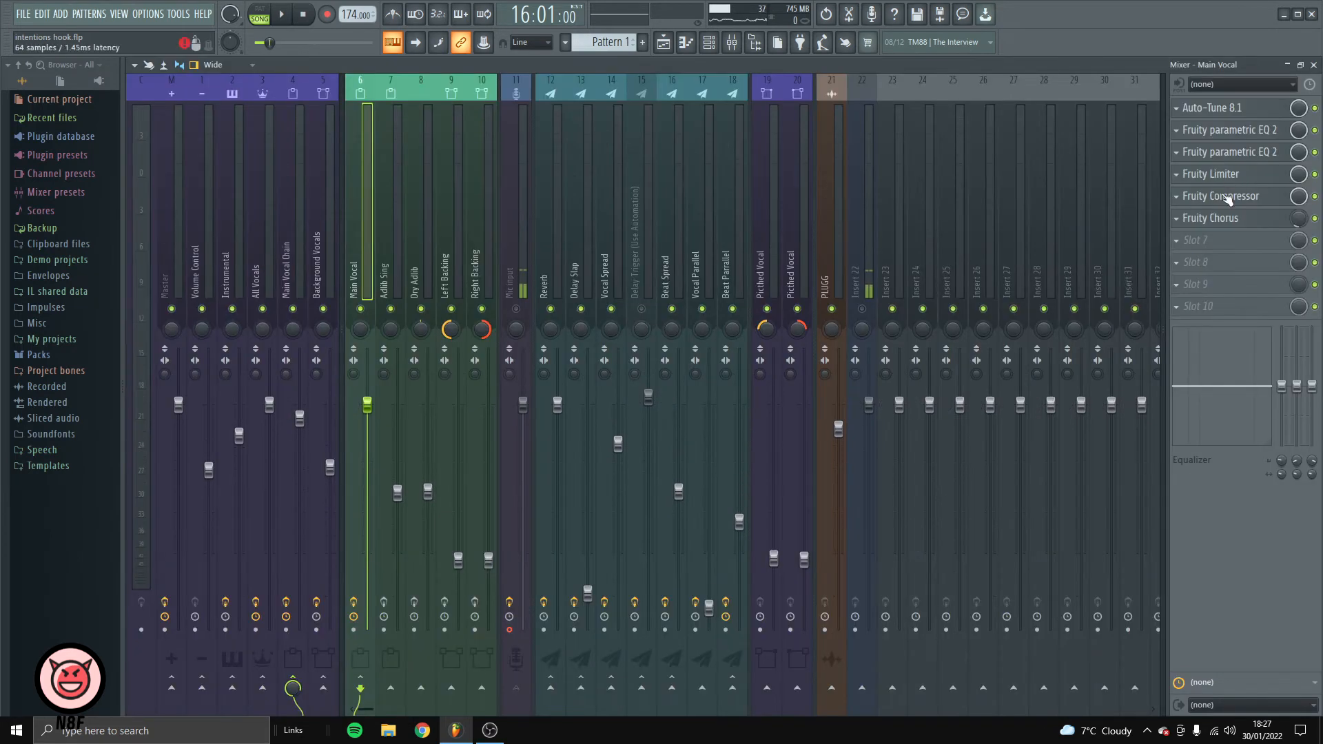
left_click(1234, 242)
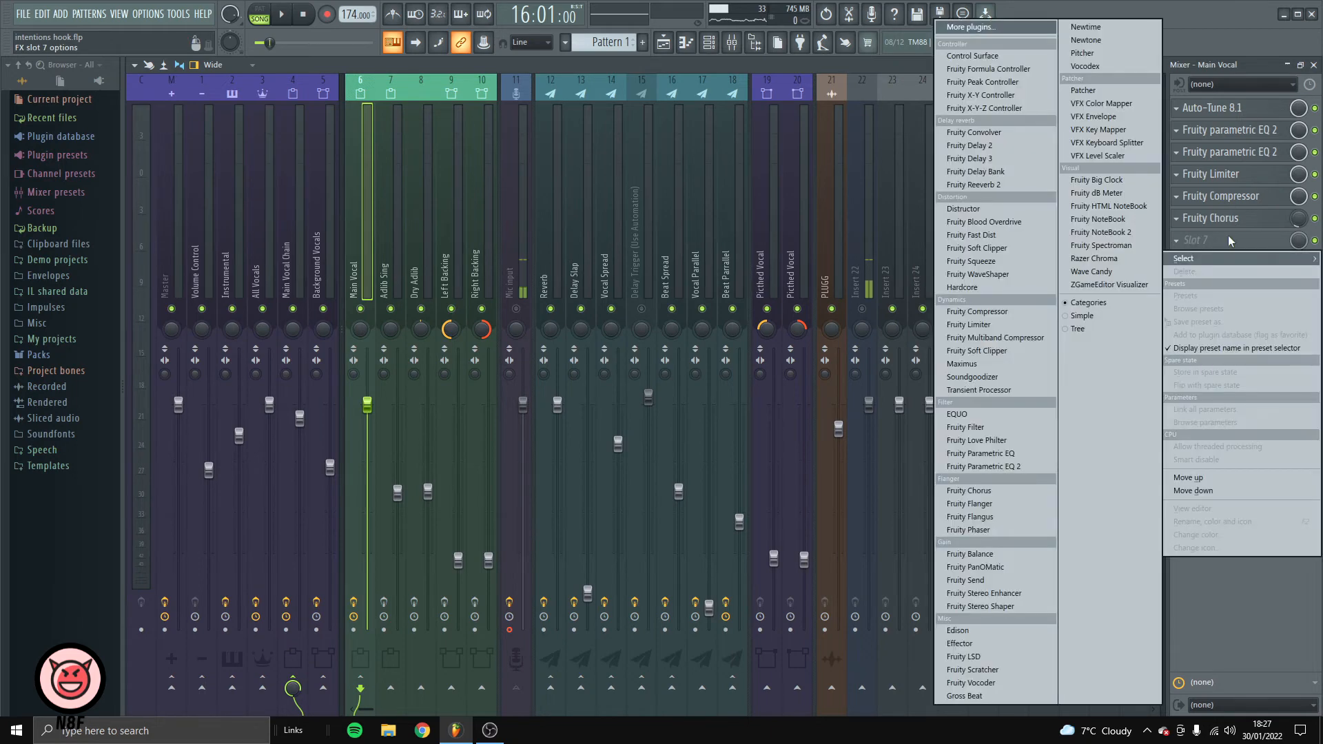
left_click(1040, 379)
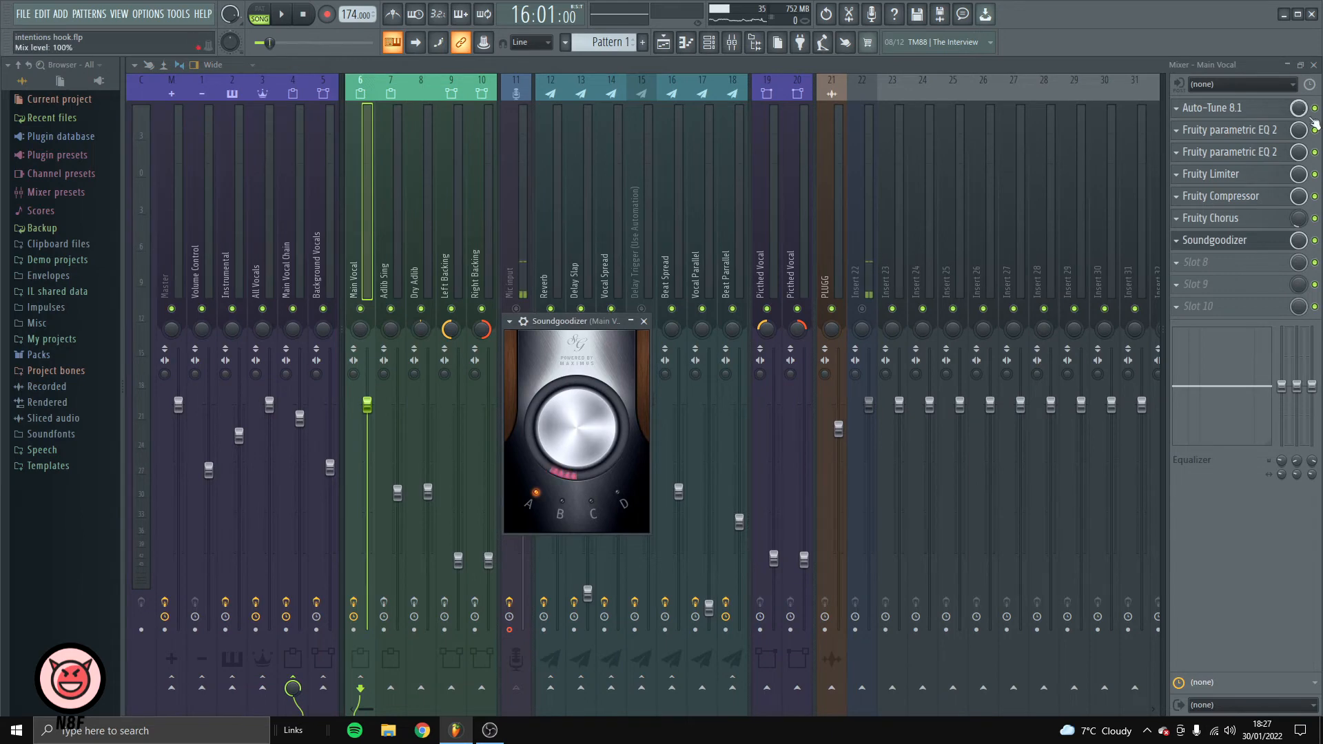
Review the Soundgoodizer settings, play the beat and chorus vocal together from bar 16, and stop playback
left_click(1313, 65)
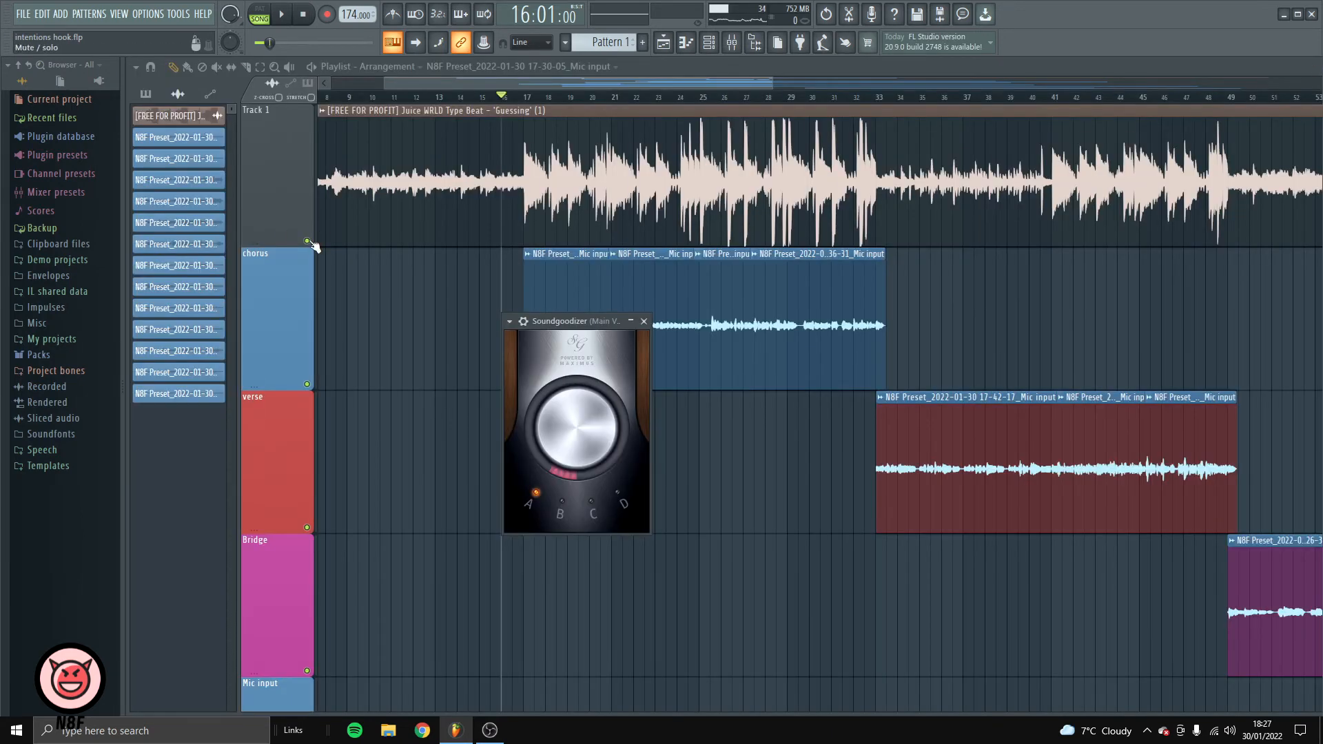
left_click(732, 42)
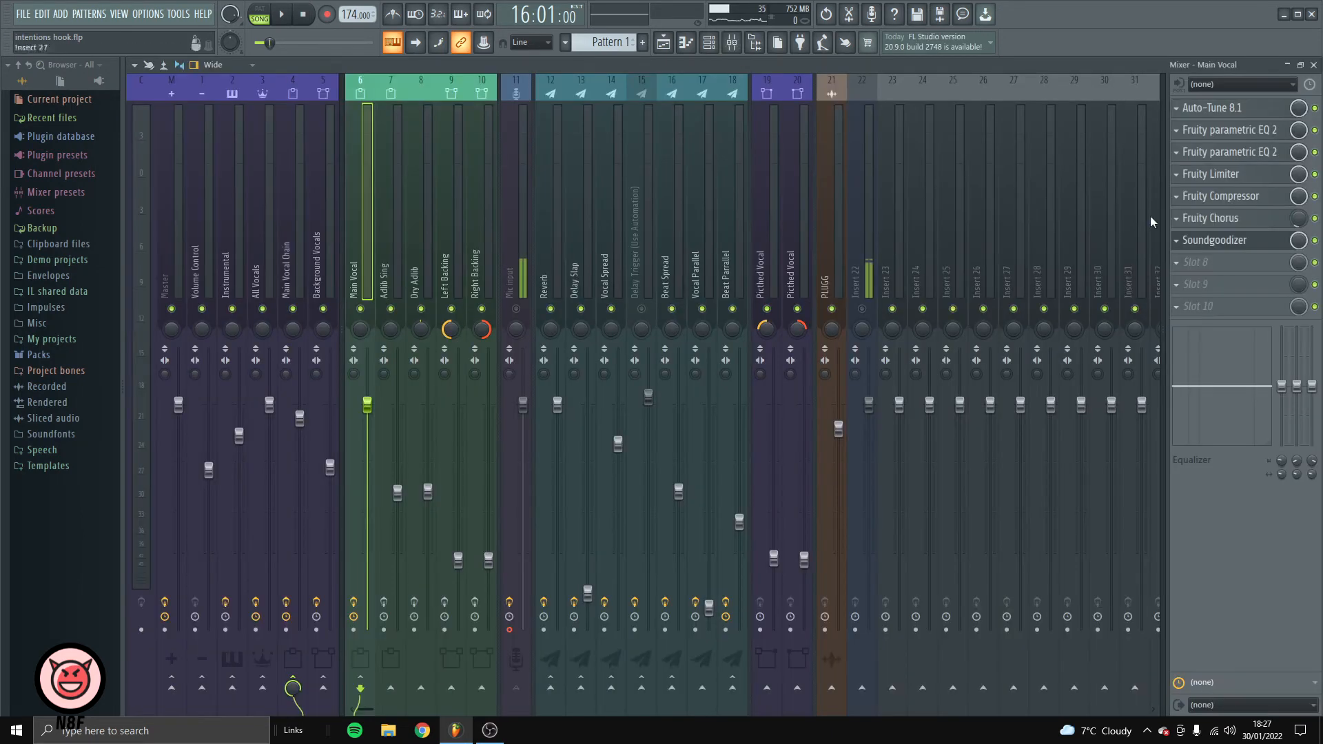
left_click(1212, 241)
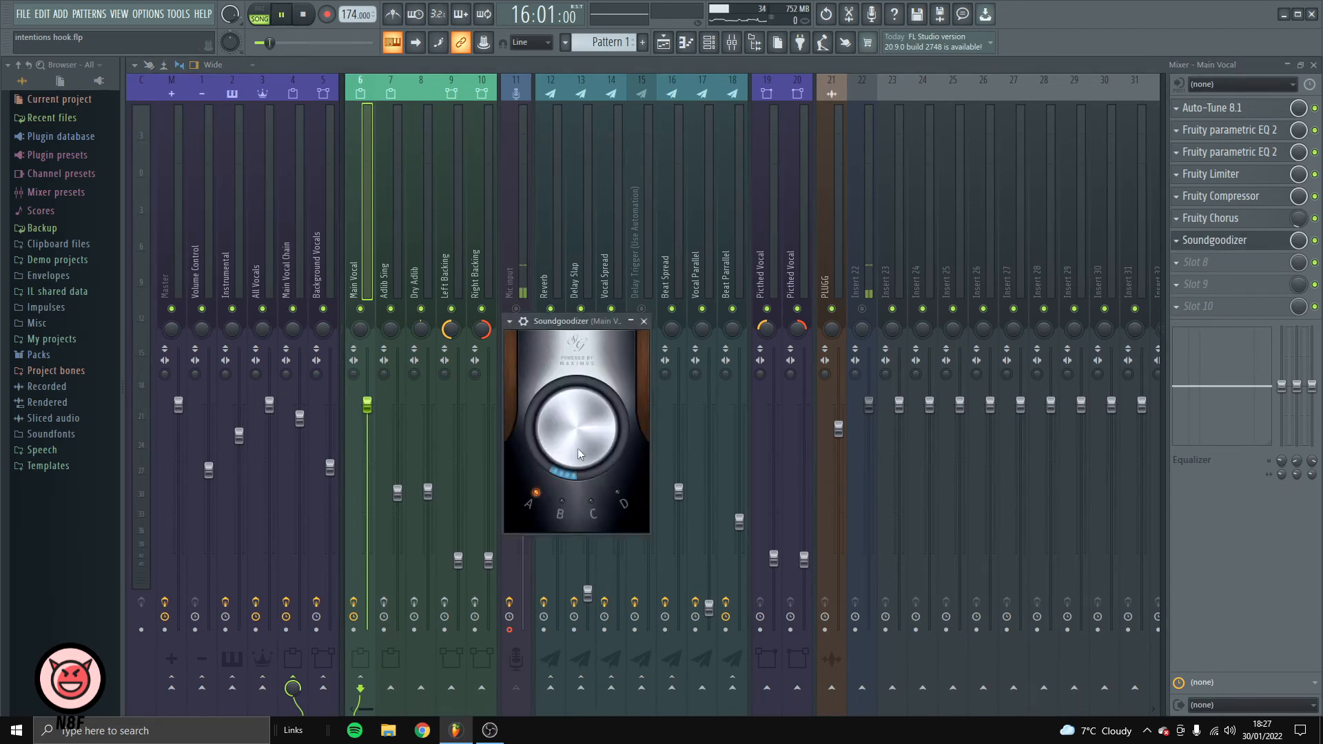
key("F5")
key("space")
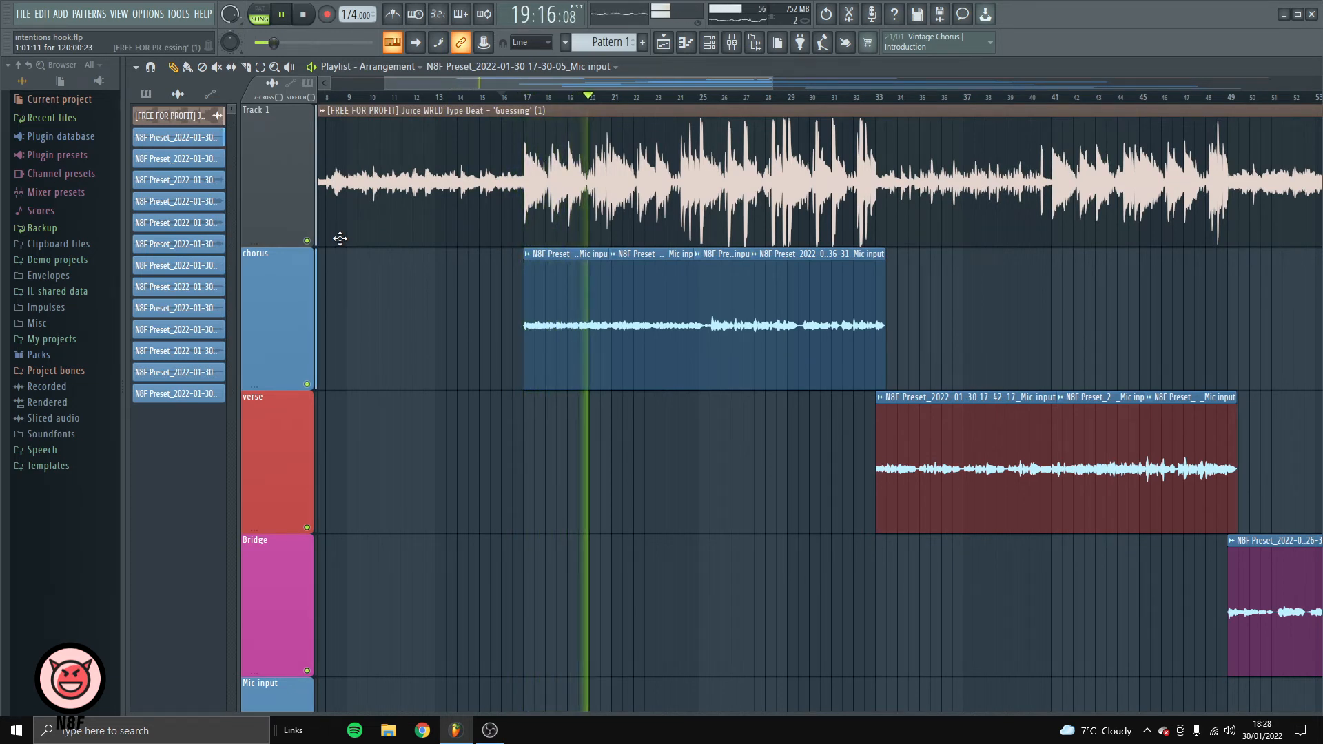
key("space")
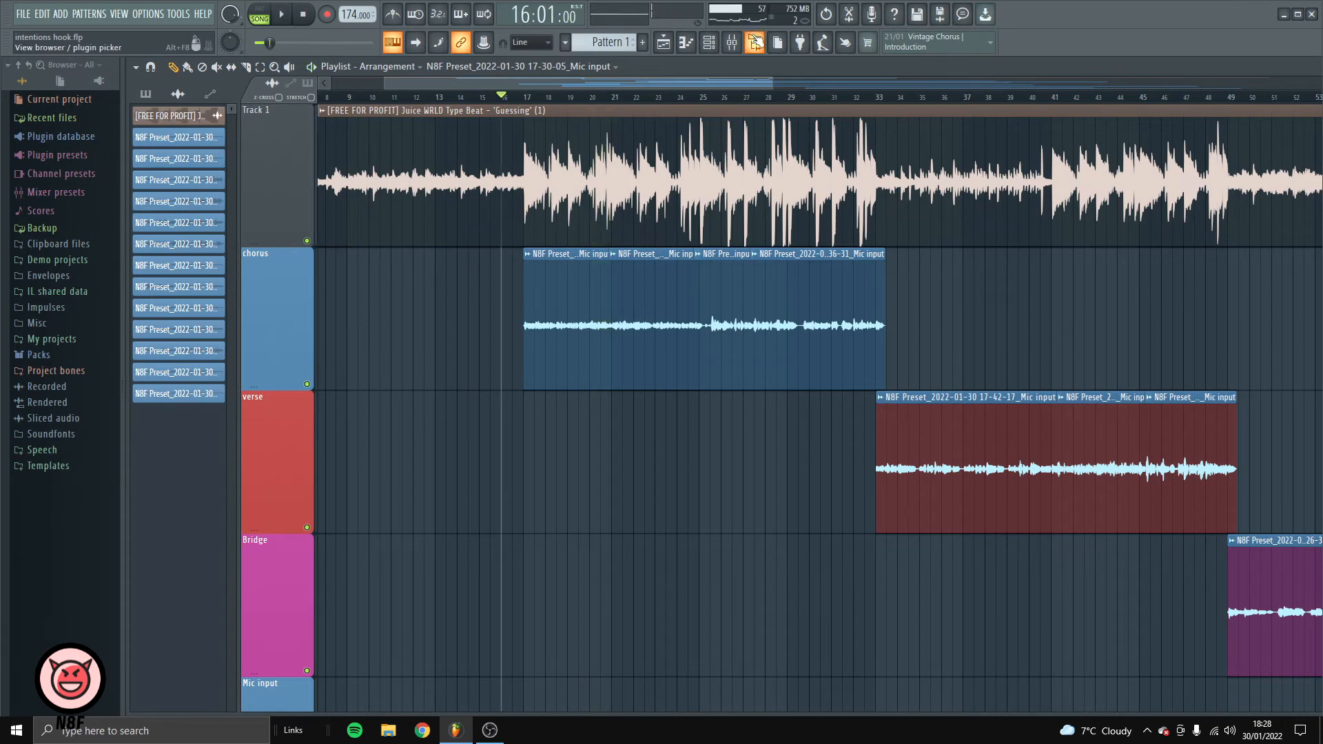
Add Maximus to the eighth Main Vocal slot, load the De-esser split-band preset, and close it
left_click(731, 42)
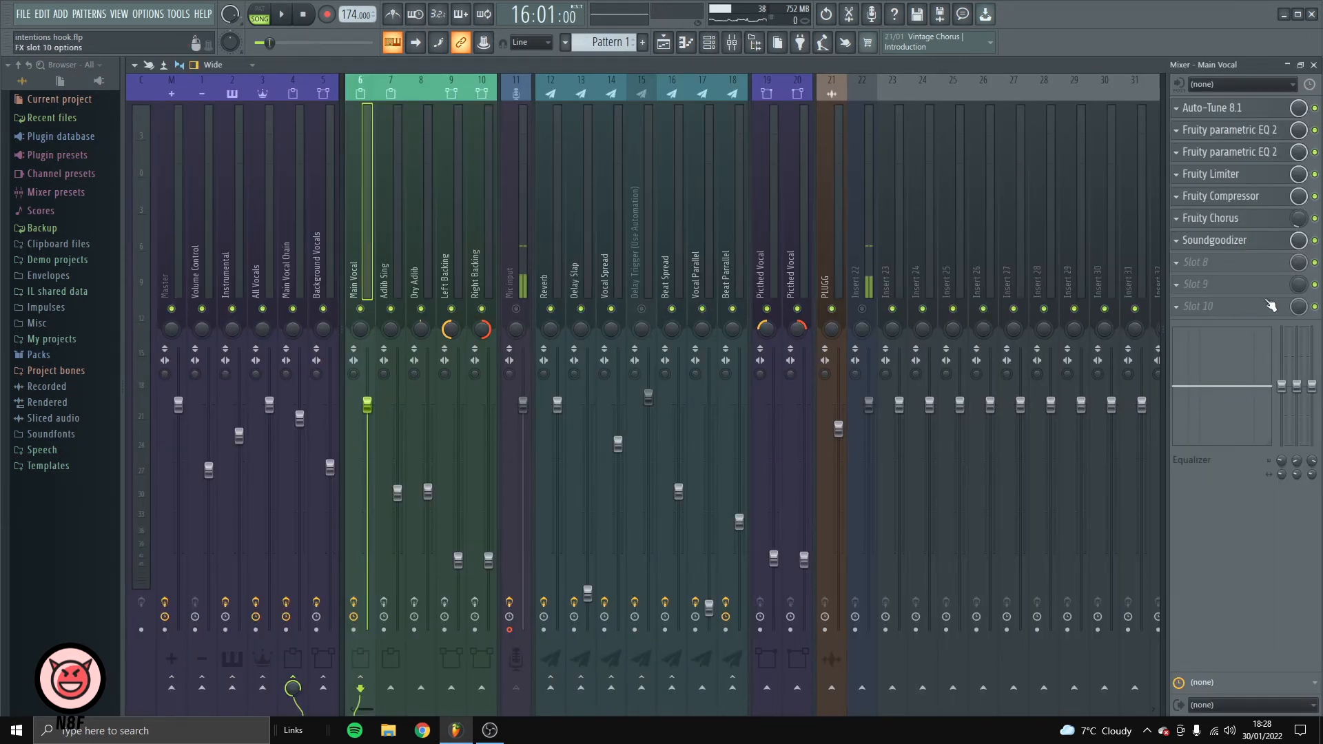
left_click(1267, 266)
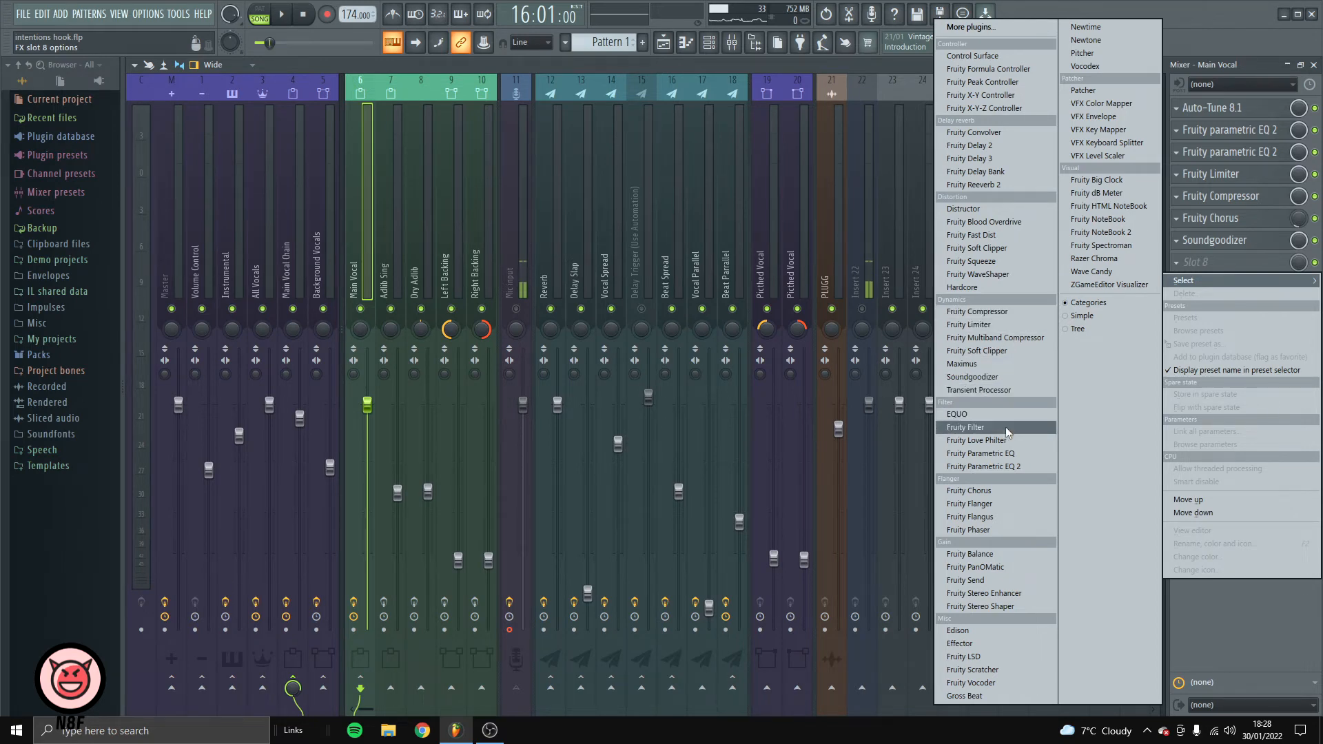
left_click(961, 364)
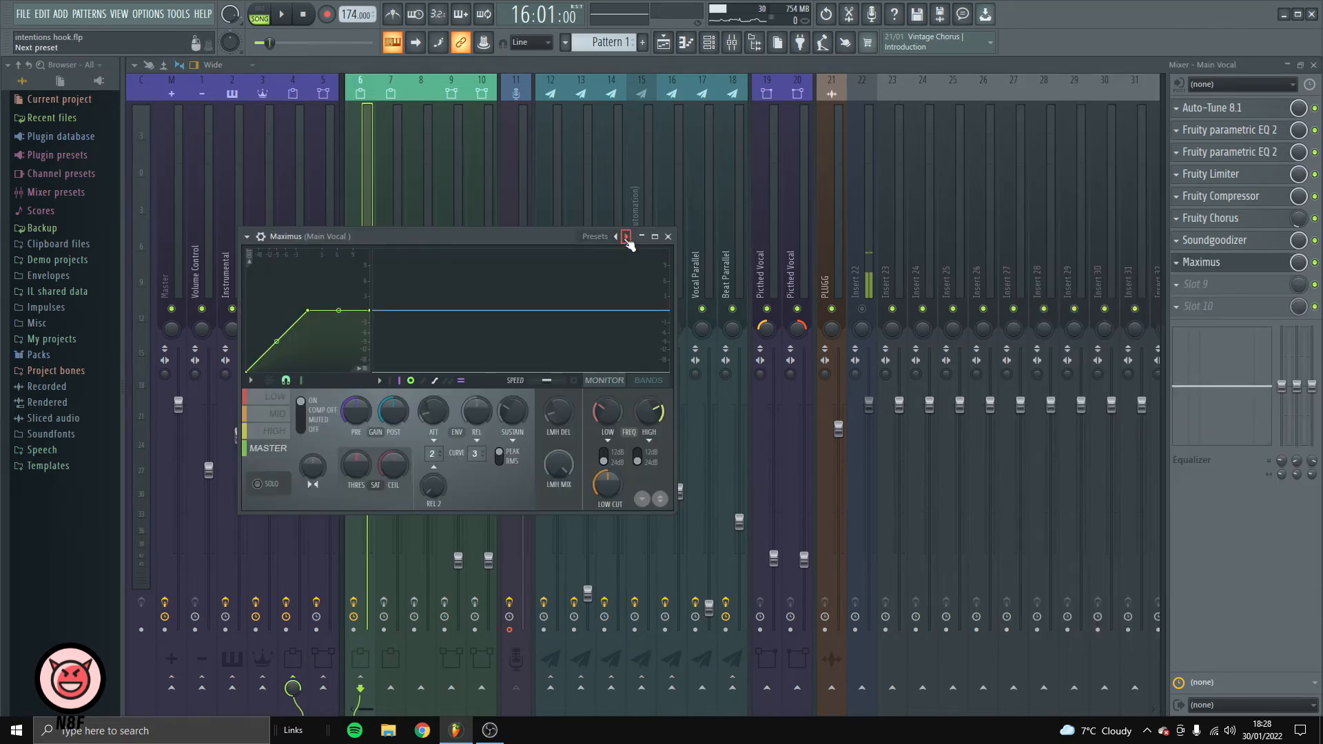
left_click(627, 237)
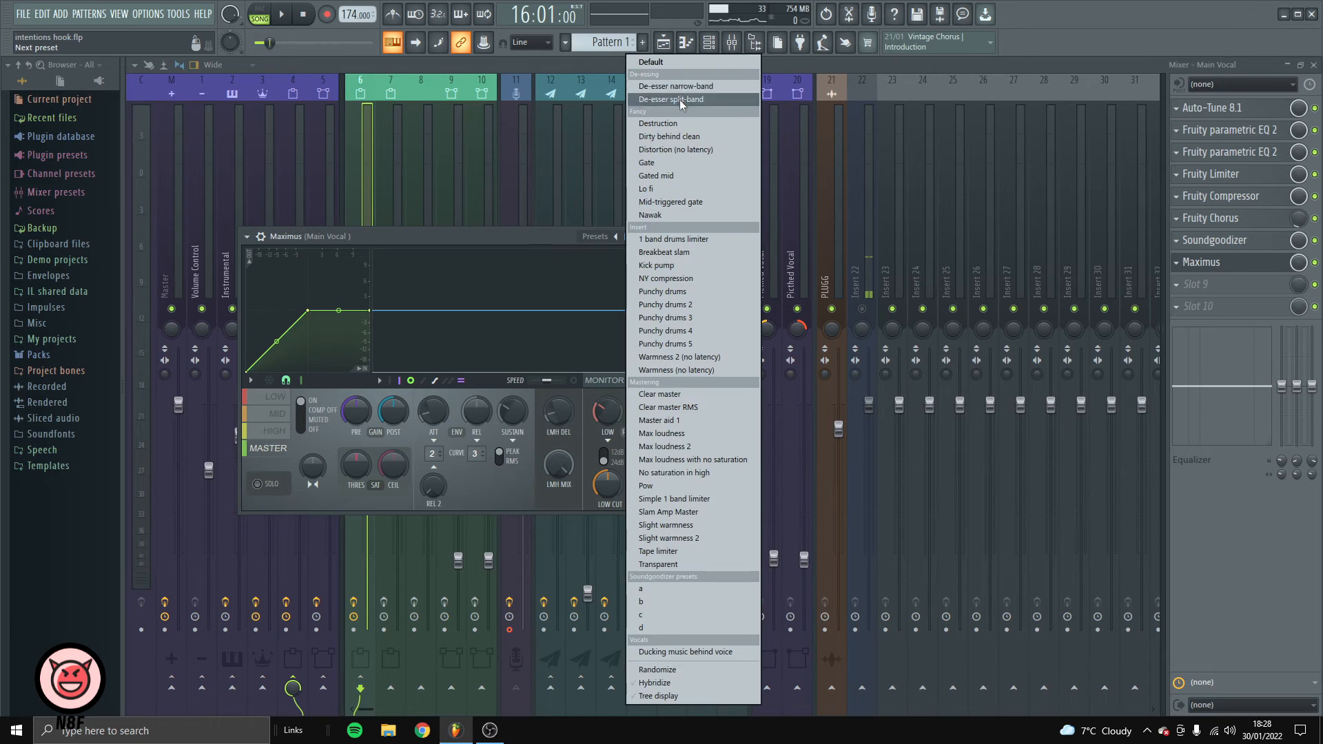
left_click(685, 99)
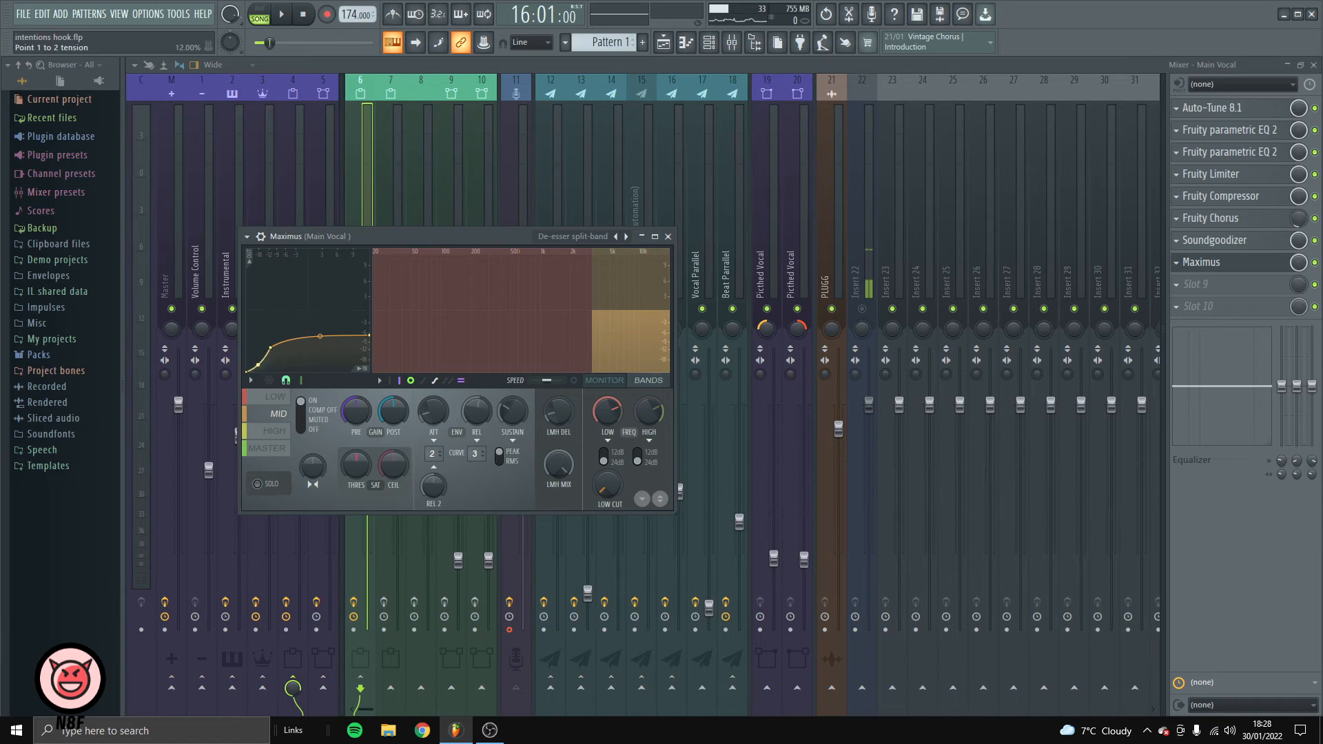
left_click(1202, 262)
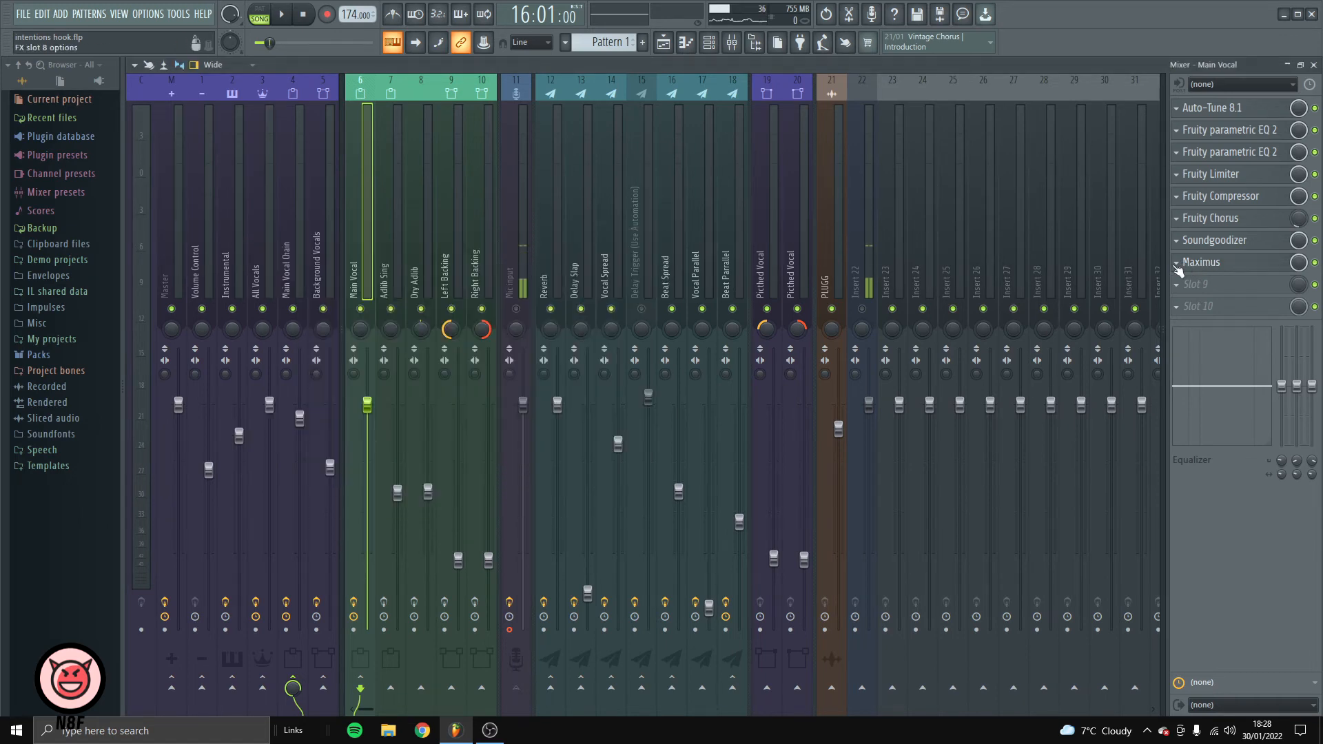
Replace Maximus in the eighth slot with ModernDeEsser, load its Vocal preset, and close it
left_click(1176, 262)
mouse_move(1187, 281)
left_click(915, 65)
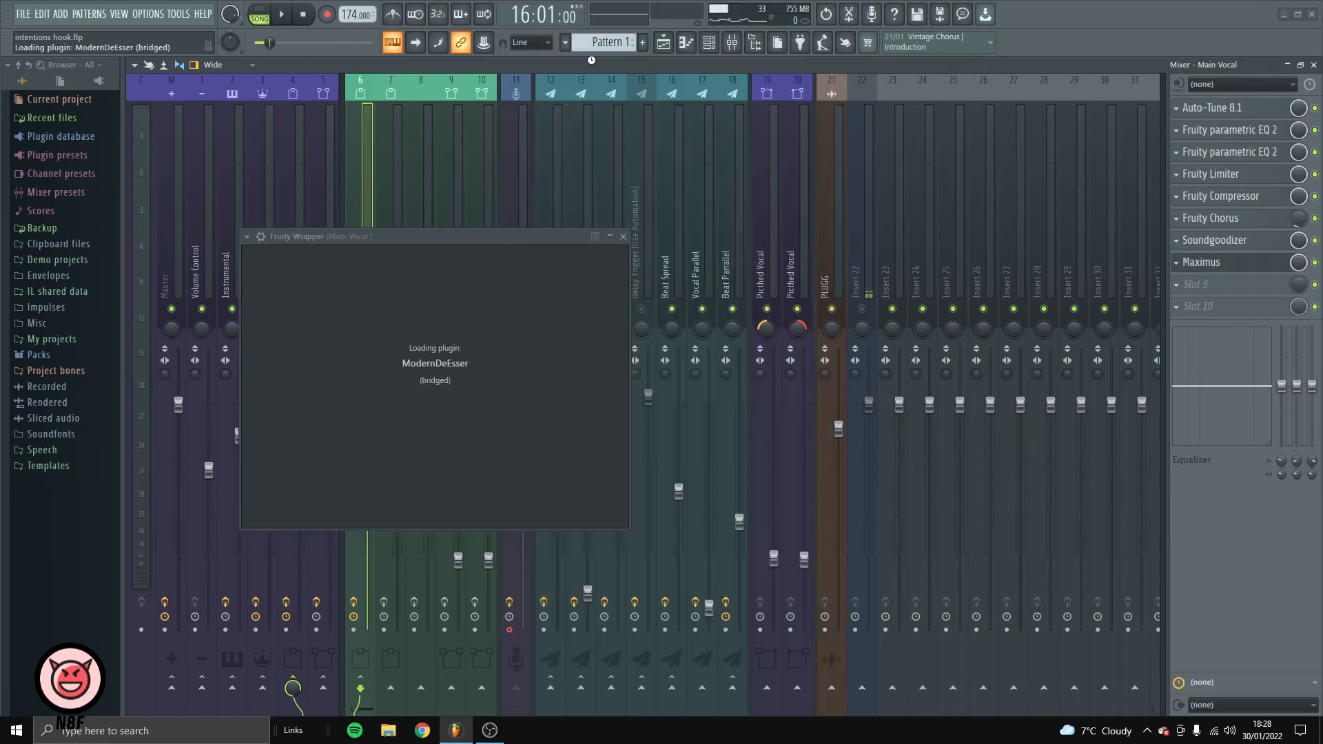
left_click(761, 237)
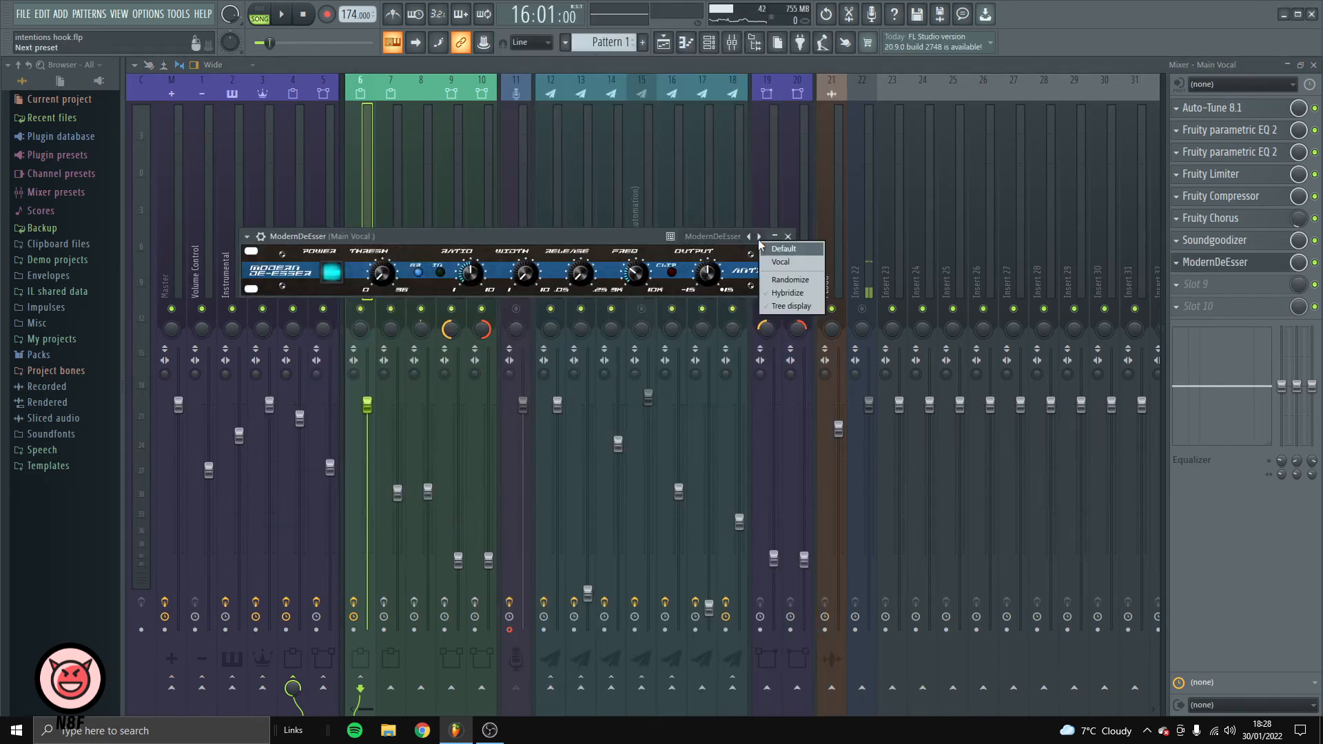
left_click(788, 266)
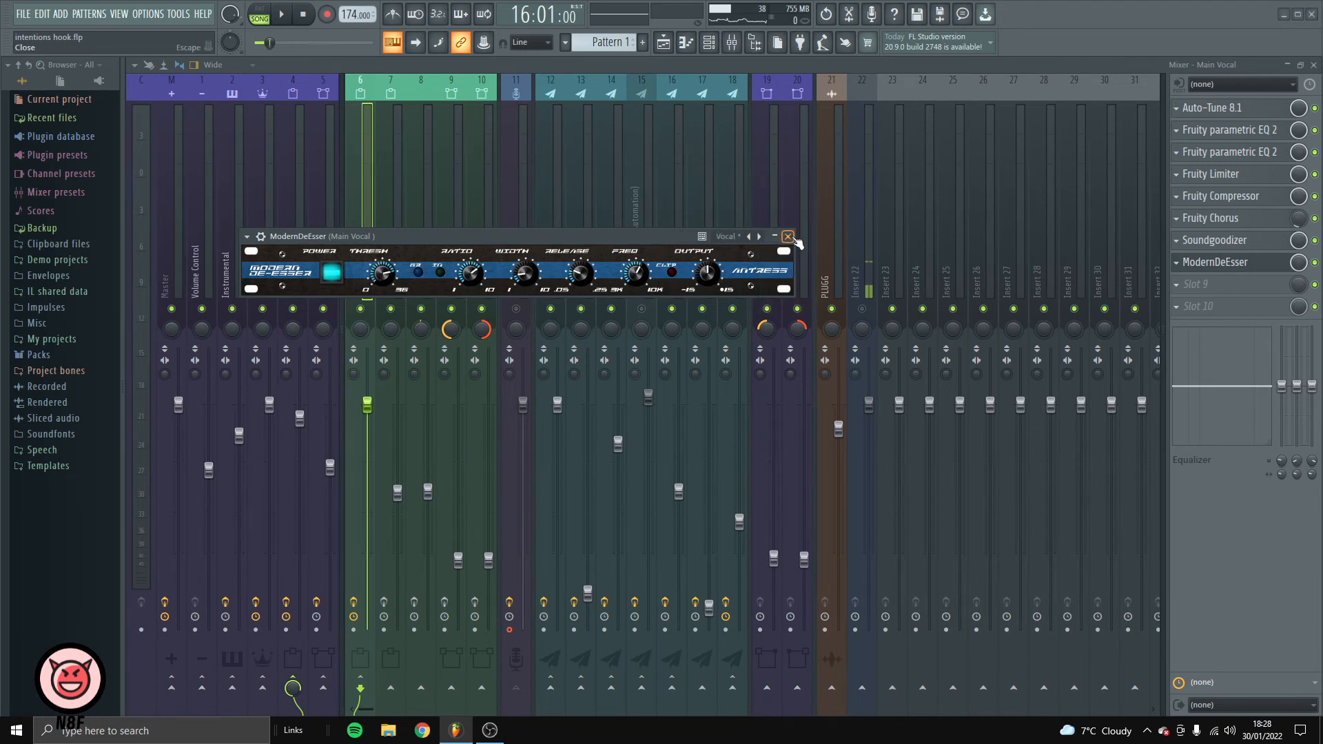
left_click(788, 236)
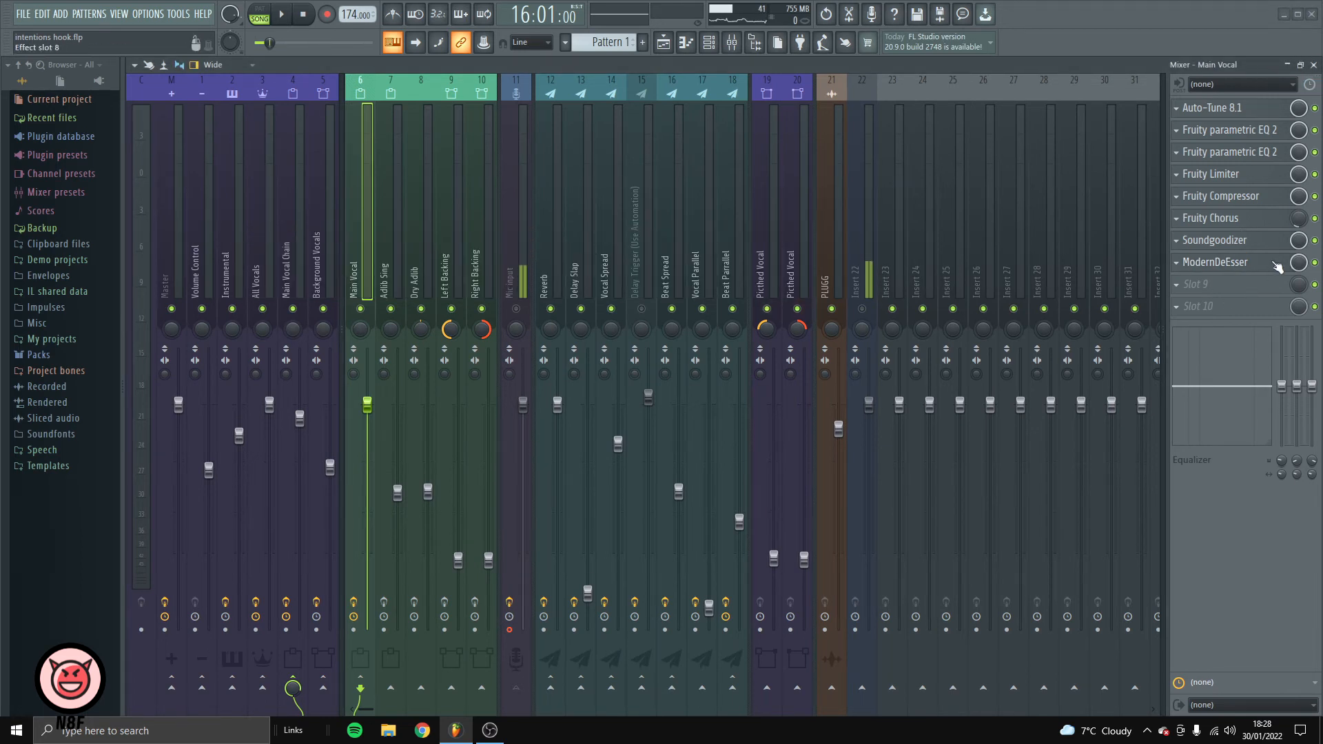
Add Fruity Delay 2 to the ninth Main Vocal slot, with ping-pong feedback and the delay time at 8:00
left_click(1218, 284)
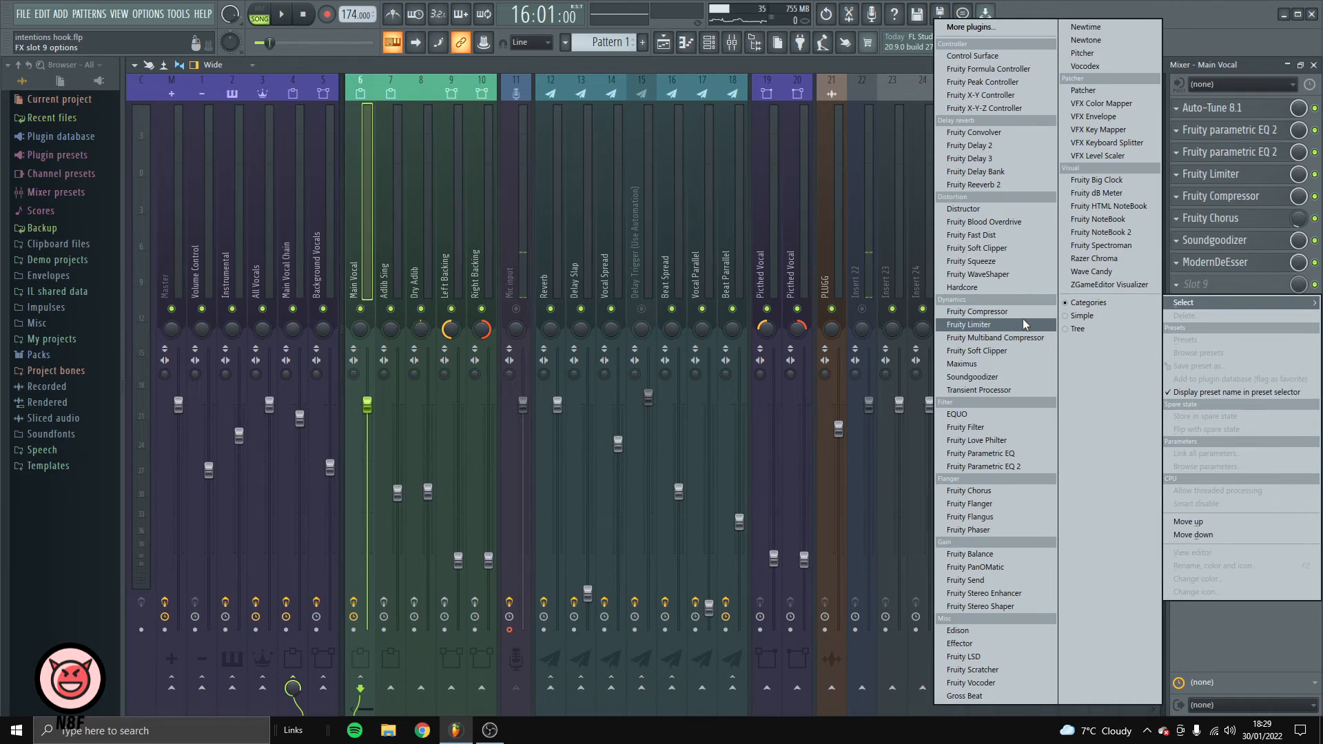
left_click(1319, 60)
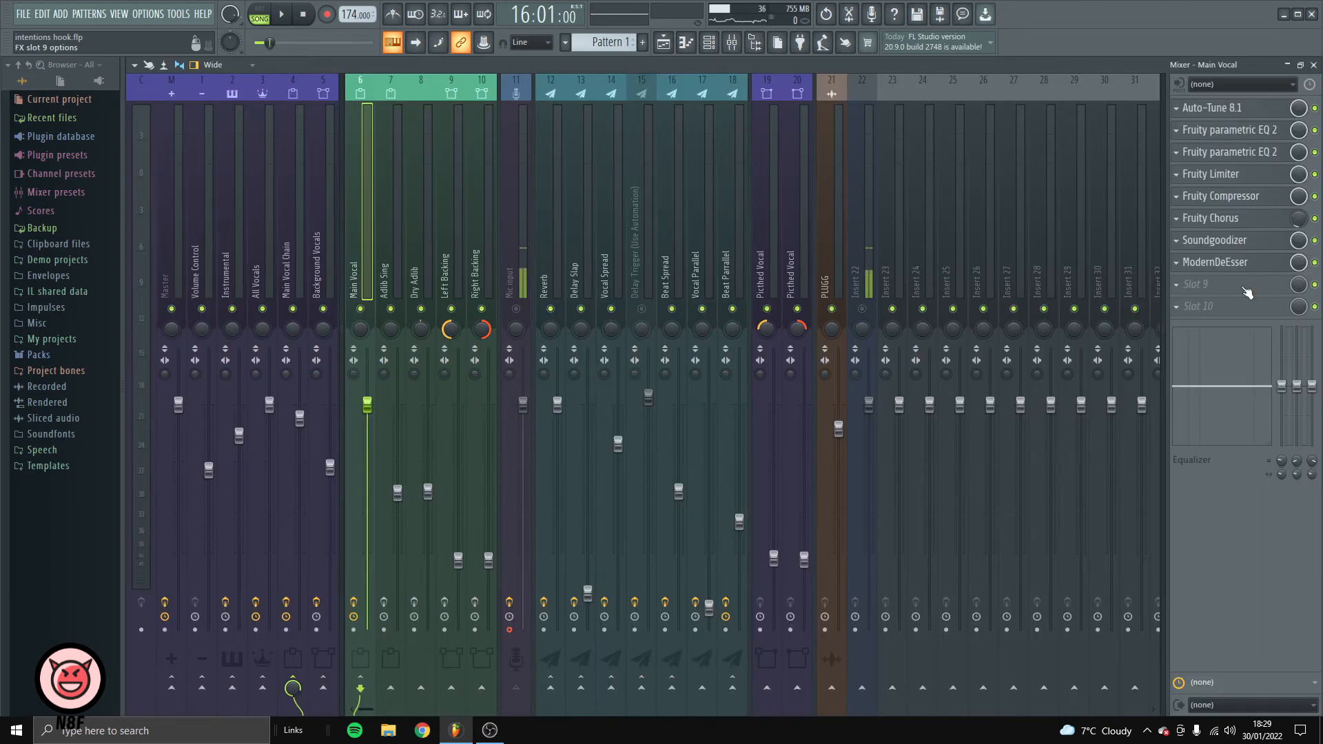
left_click(1247, 293)
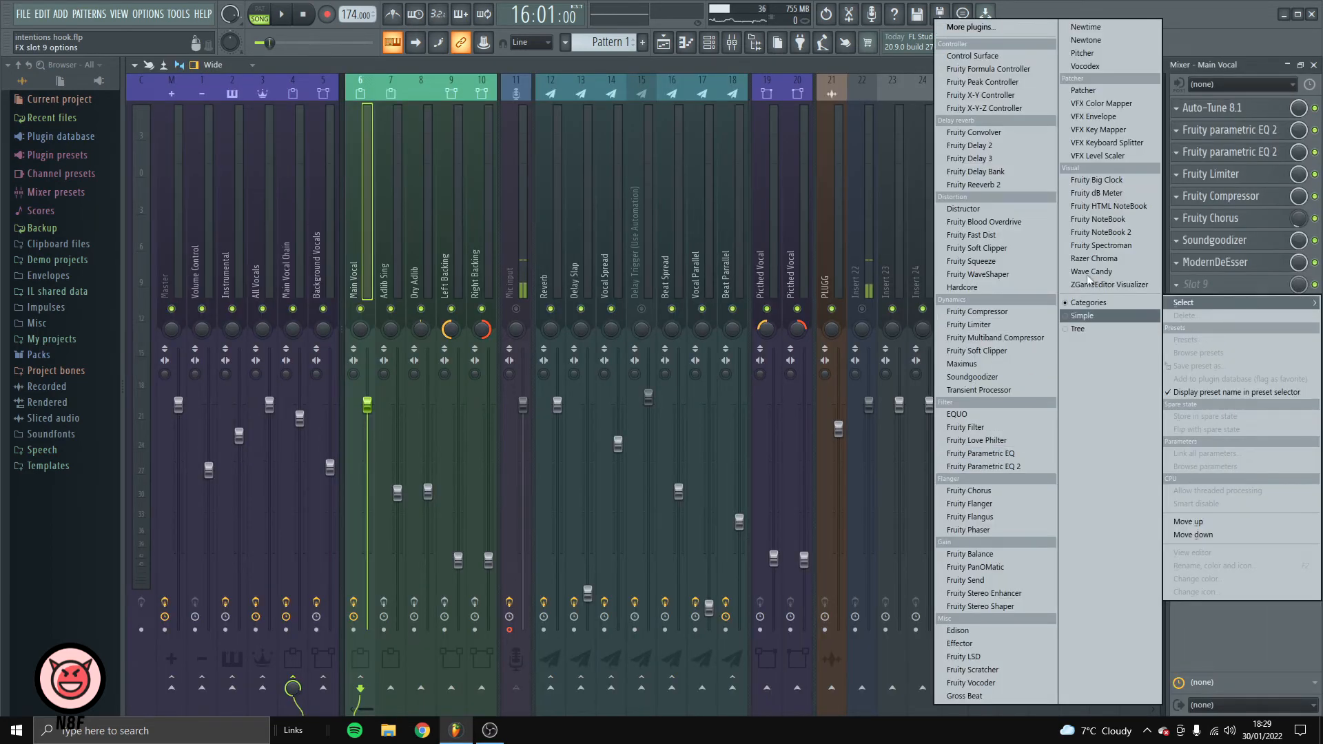
left_click(992, 145)
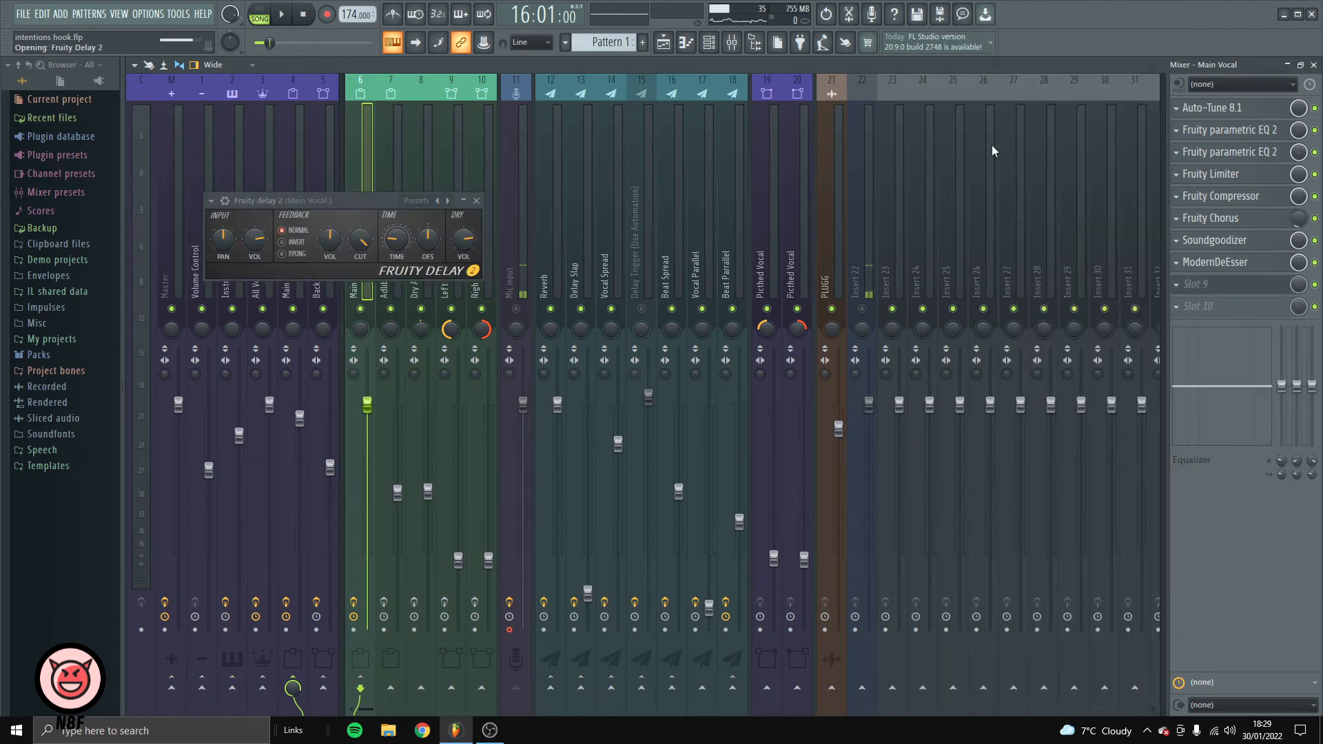
left_click_drag(356, 200, 566, 299)
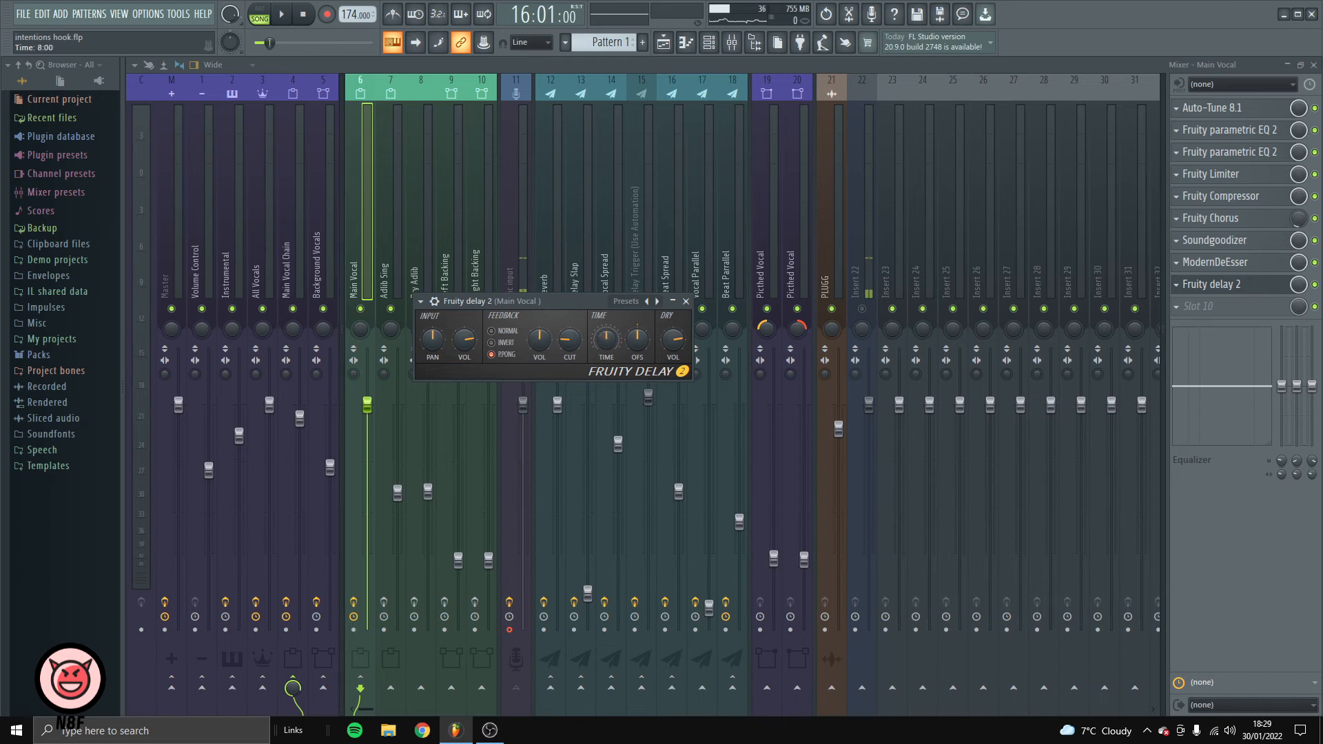
Set the Fruity Delay 2 slot's mix level to 16%, then play the beat and chorus vocal from bar 16 and stop playback
left_click(687, 301)
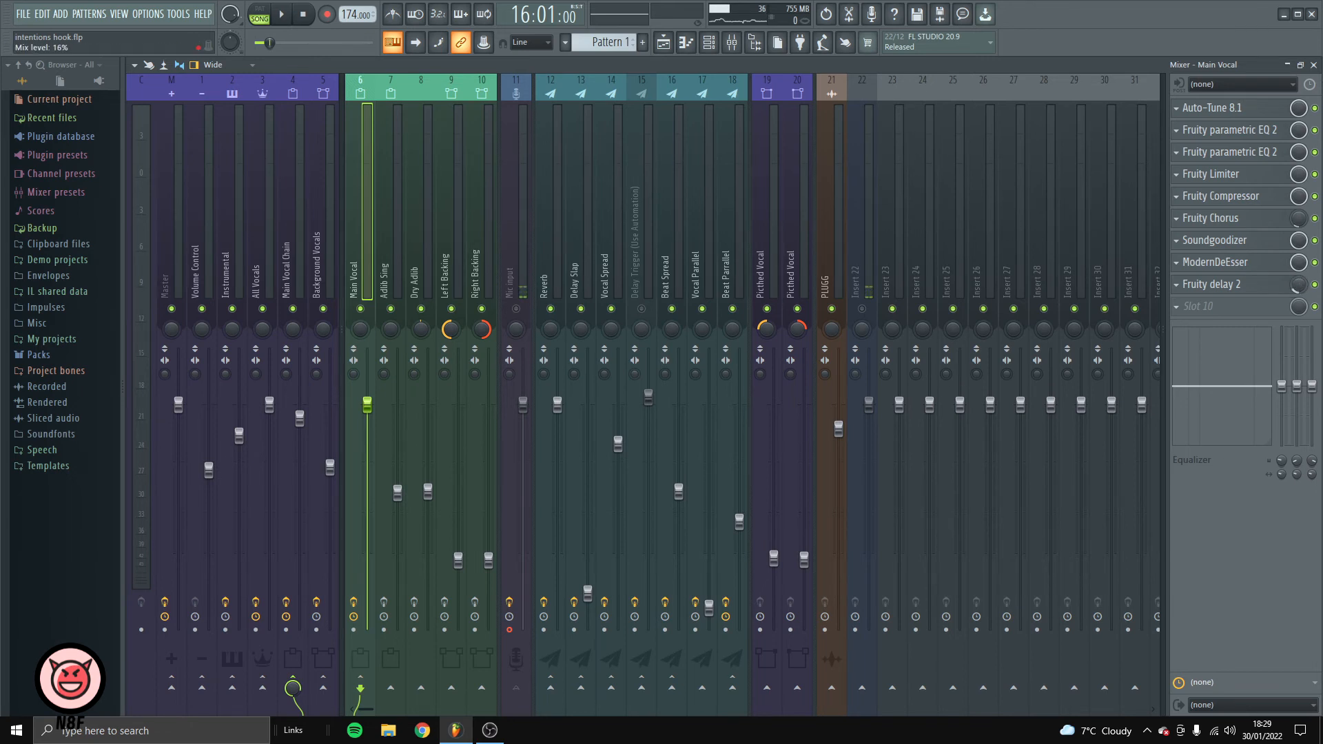
left_click(1313, 64)
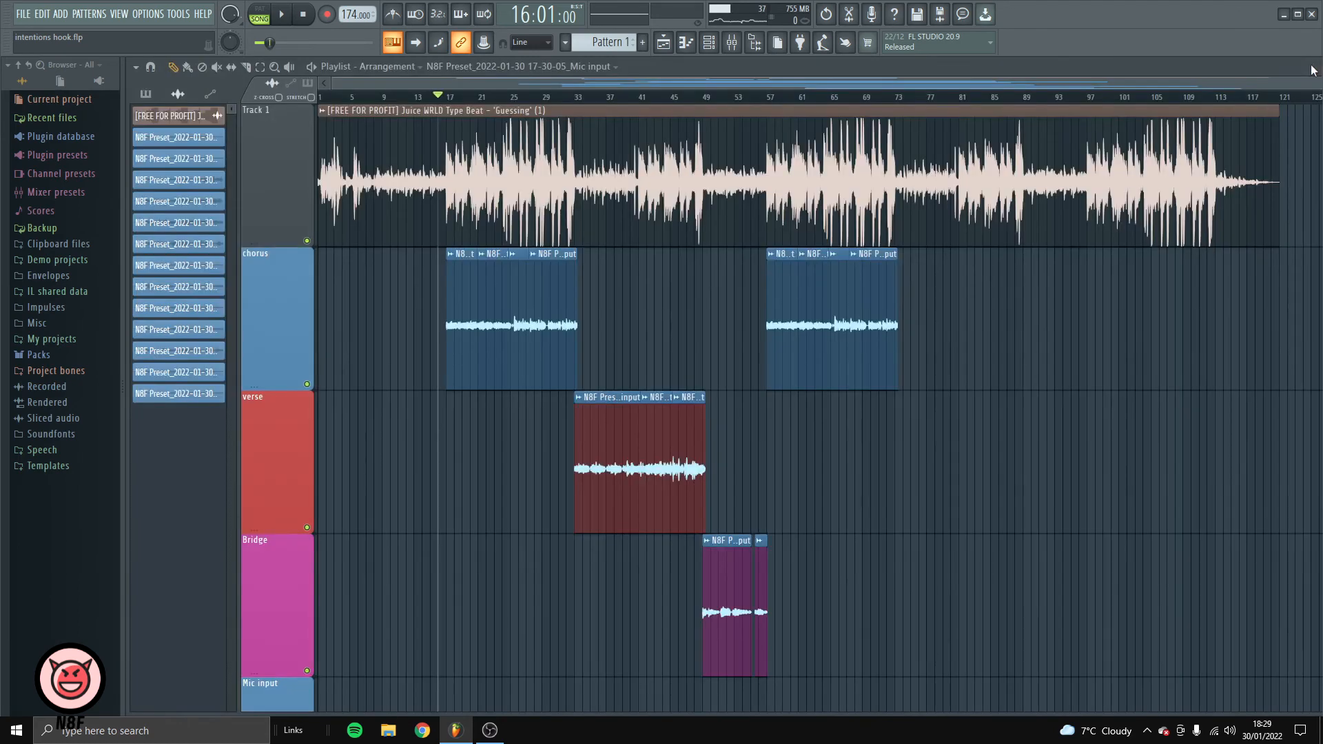
key("space")
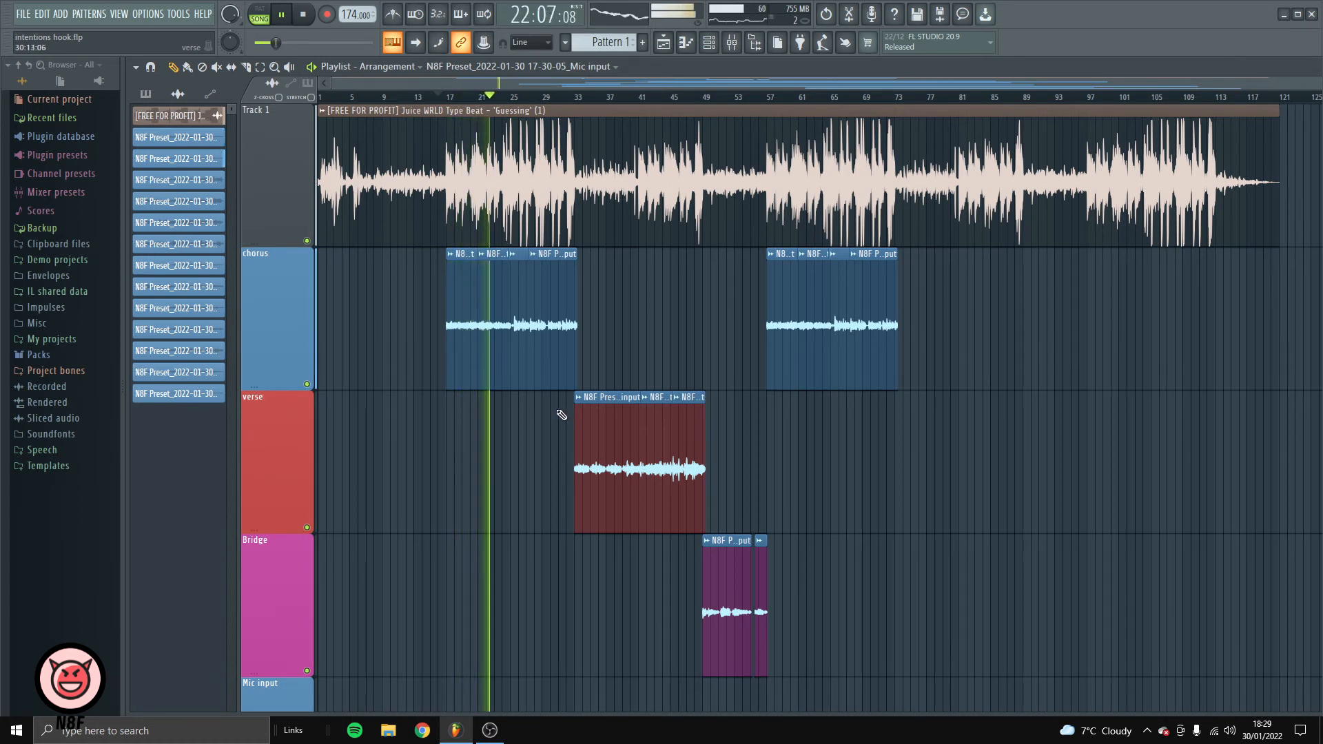
key("space")
Add a Fruity Limiter to the tenth Main Vocal slot and move its window clear of the mixer tracks
left_click(734, 44)
left_click(1199, 306)
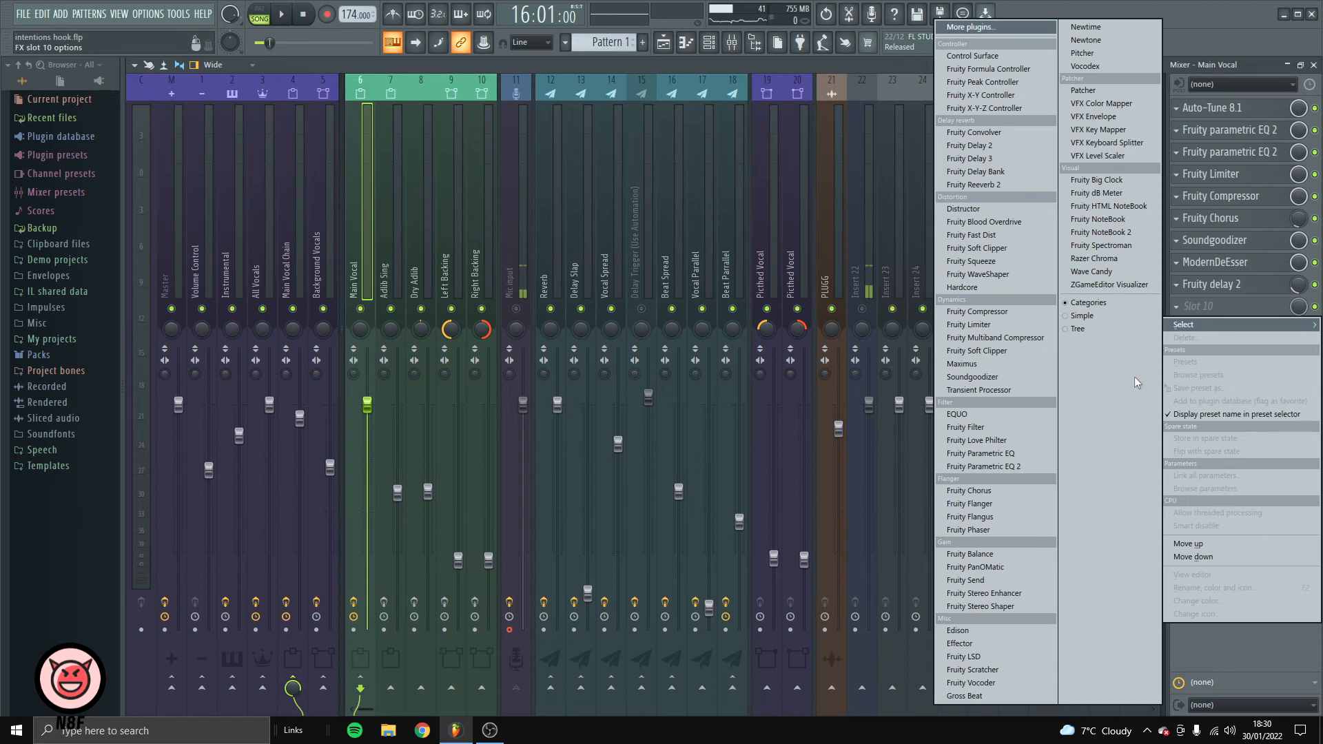
left_click(997, 330)
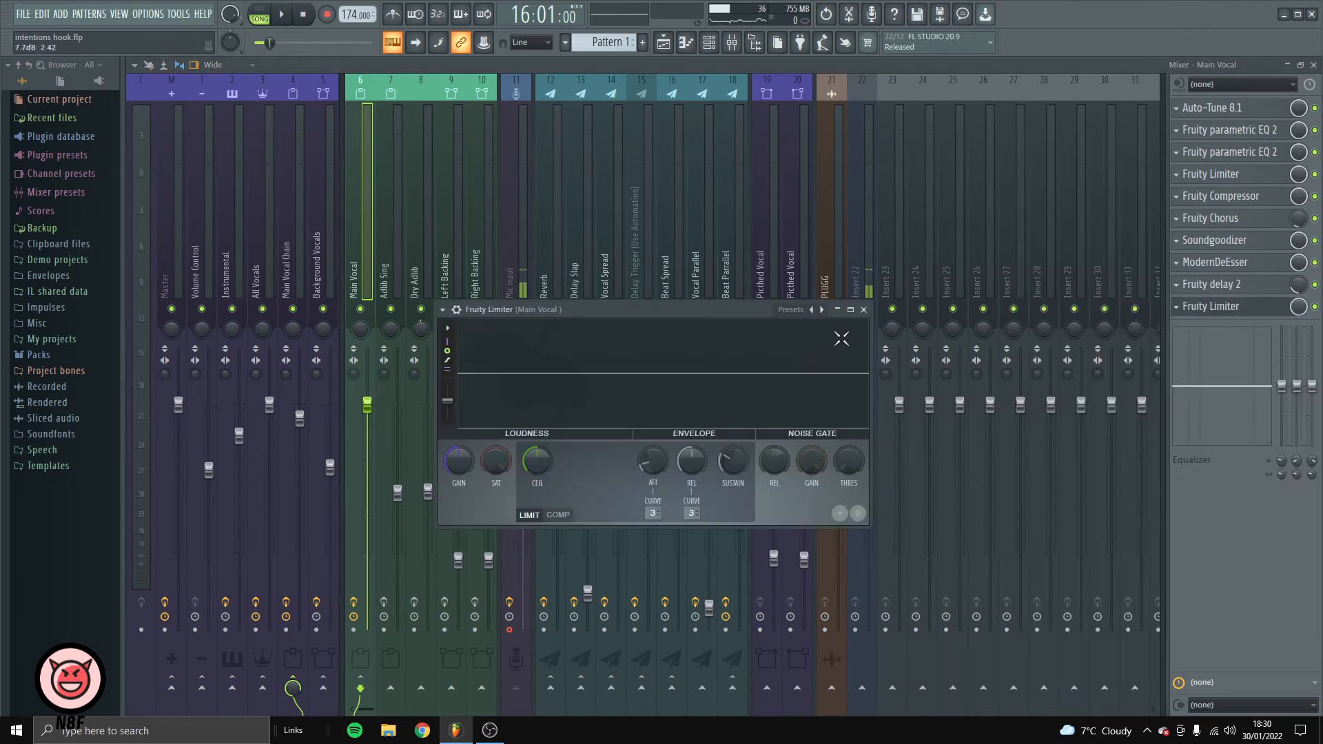
left_click_drag(646, 316, 672, 300)
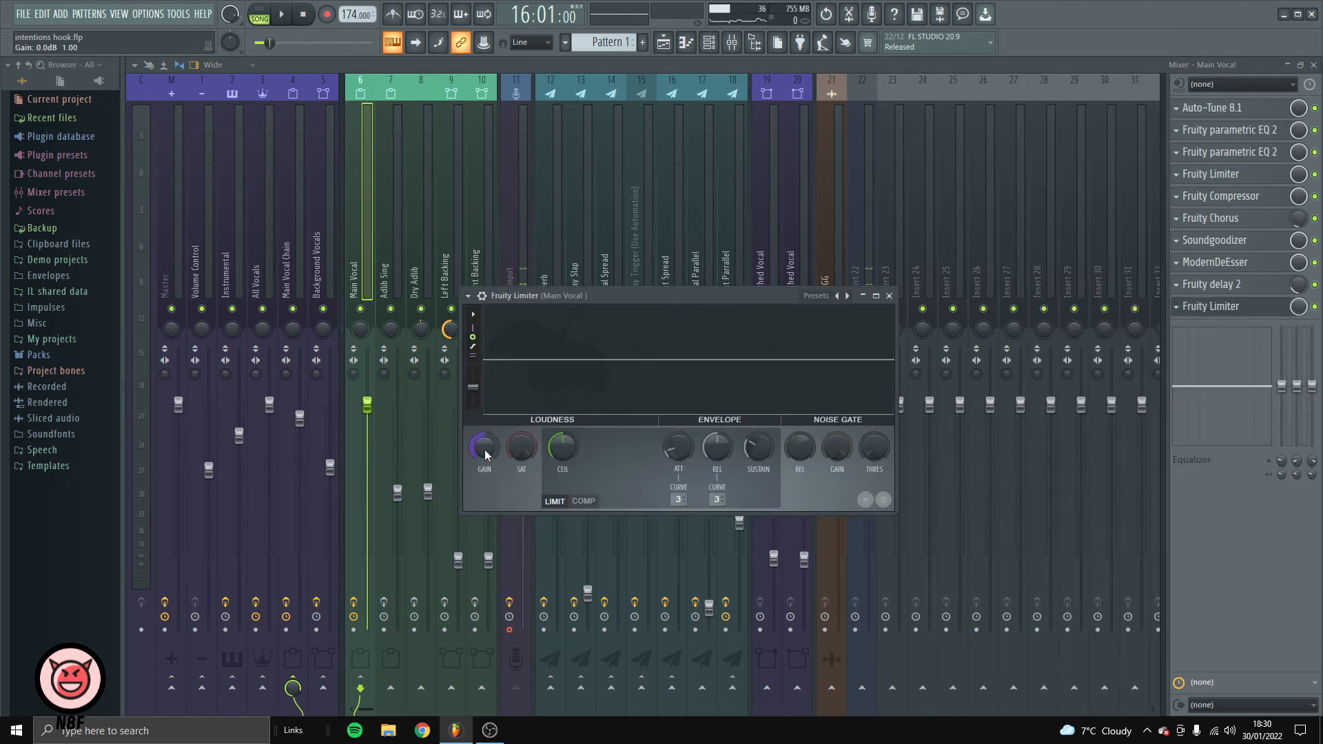
With the song playing from bar 16, raise the new limiter's gain slightly and set its limiter release to 0.44 ms
key("space")
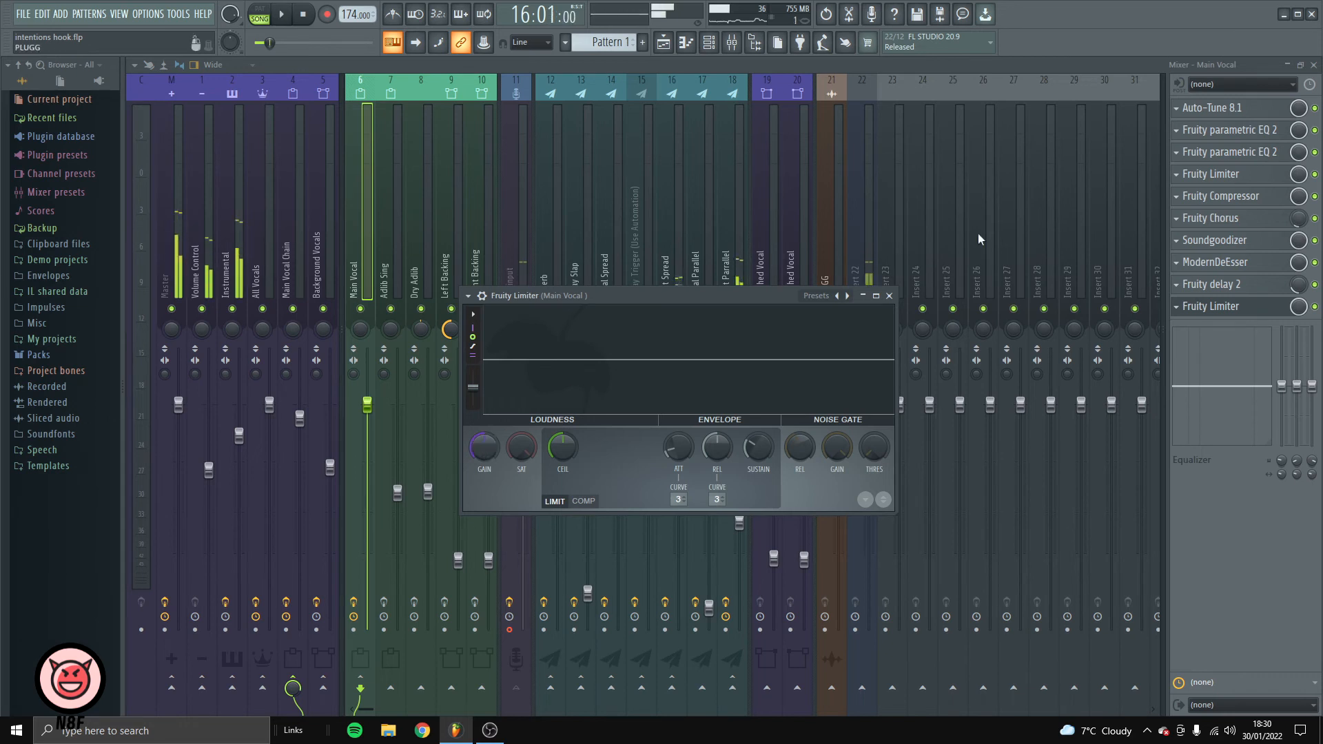
left_click_drag(480, 452, 481, 441)
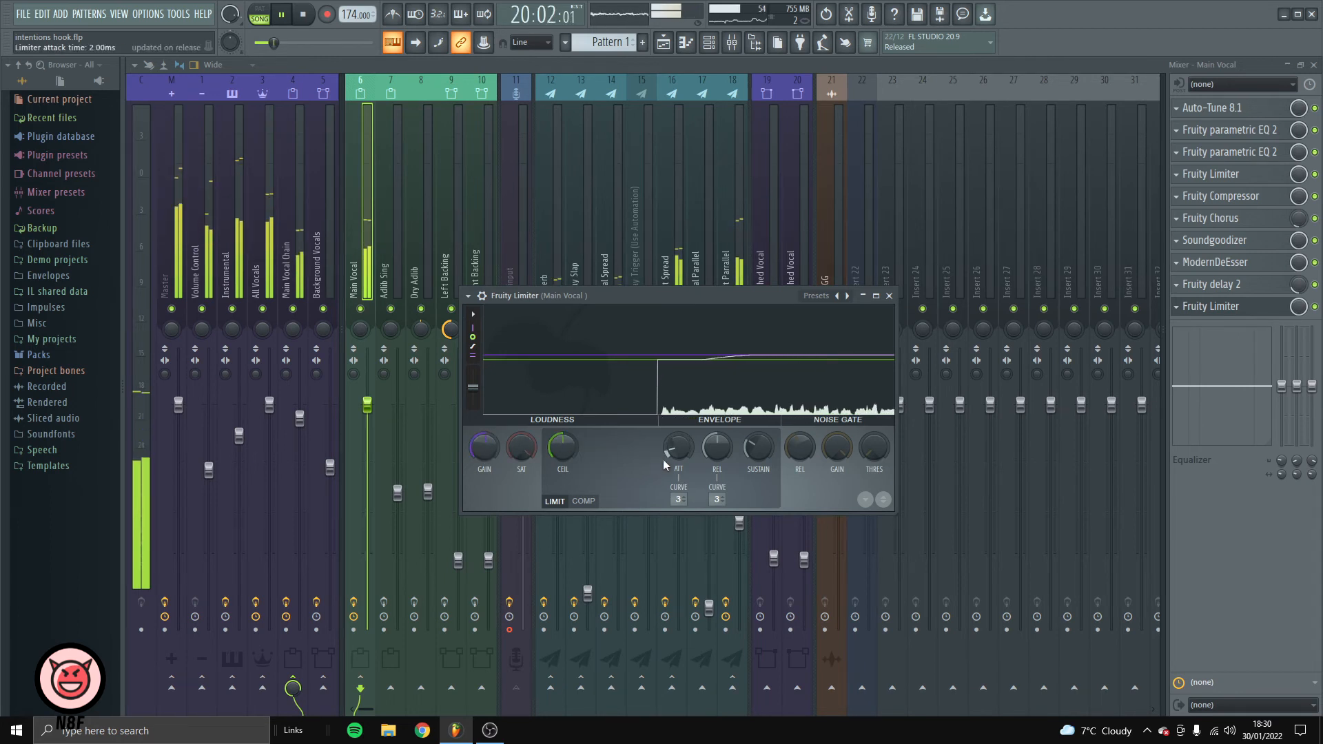
left_click_drag(713, 449, 713, 489)
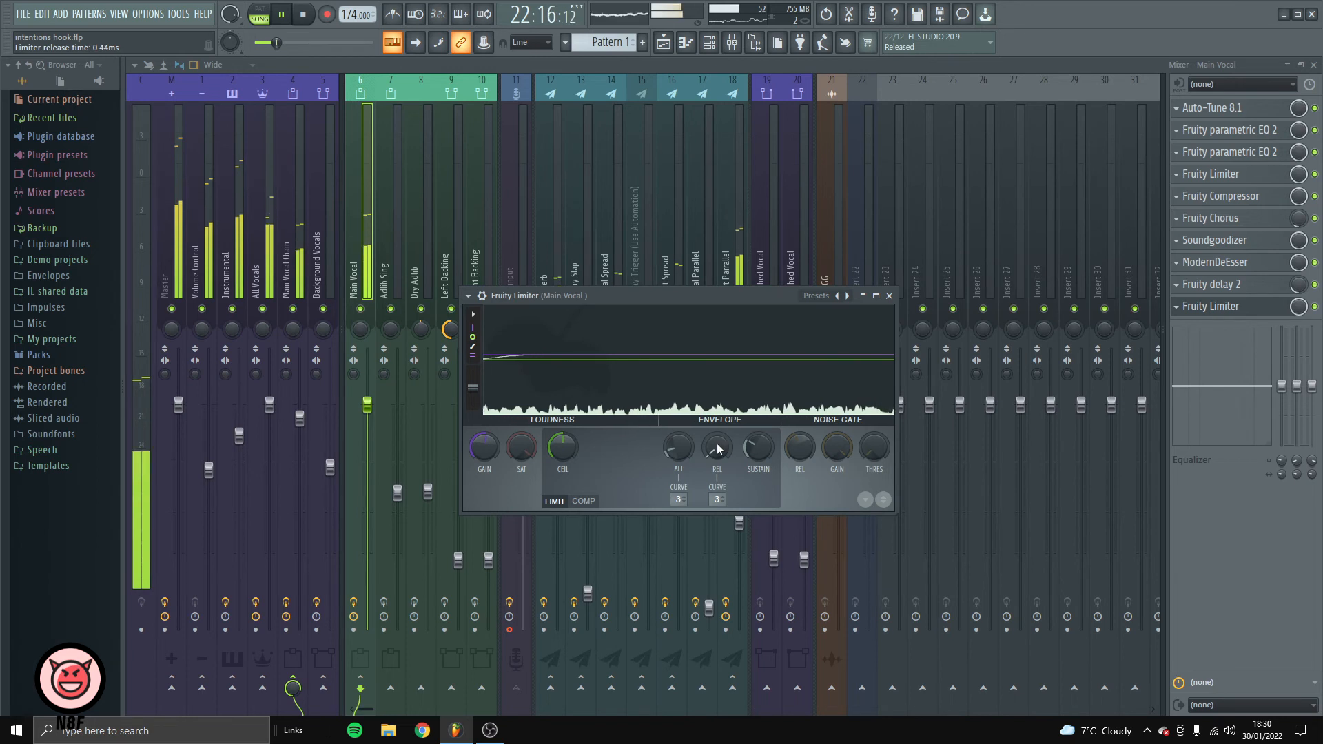
In the limiter's compressor mode, lower the threshold, raise knee to about 62%, increase the ratio, set release to 1.06 ms, and close it
left_click(582, 501)
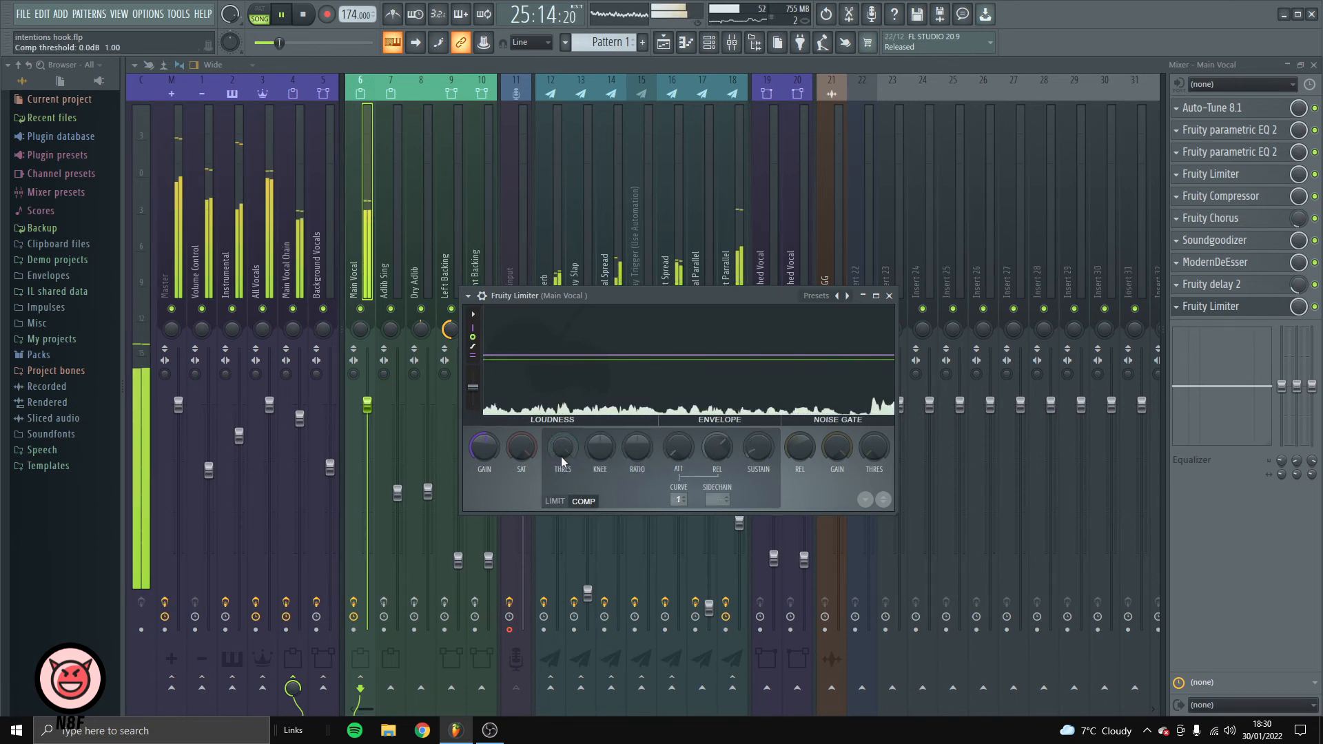
left_click_drag(549, 449, 549, 489)
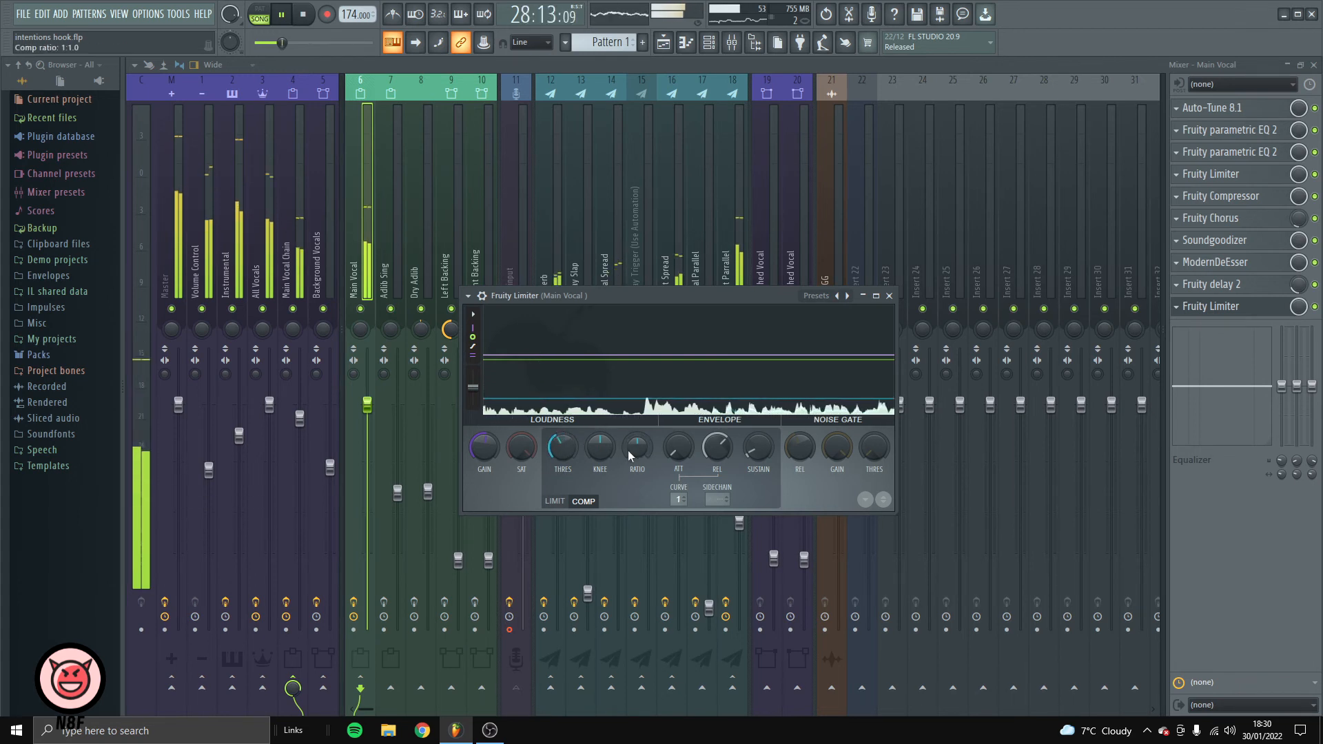
left_click_drag(600, 447, 600, 417)
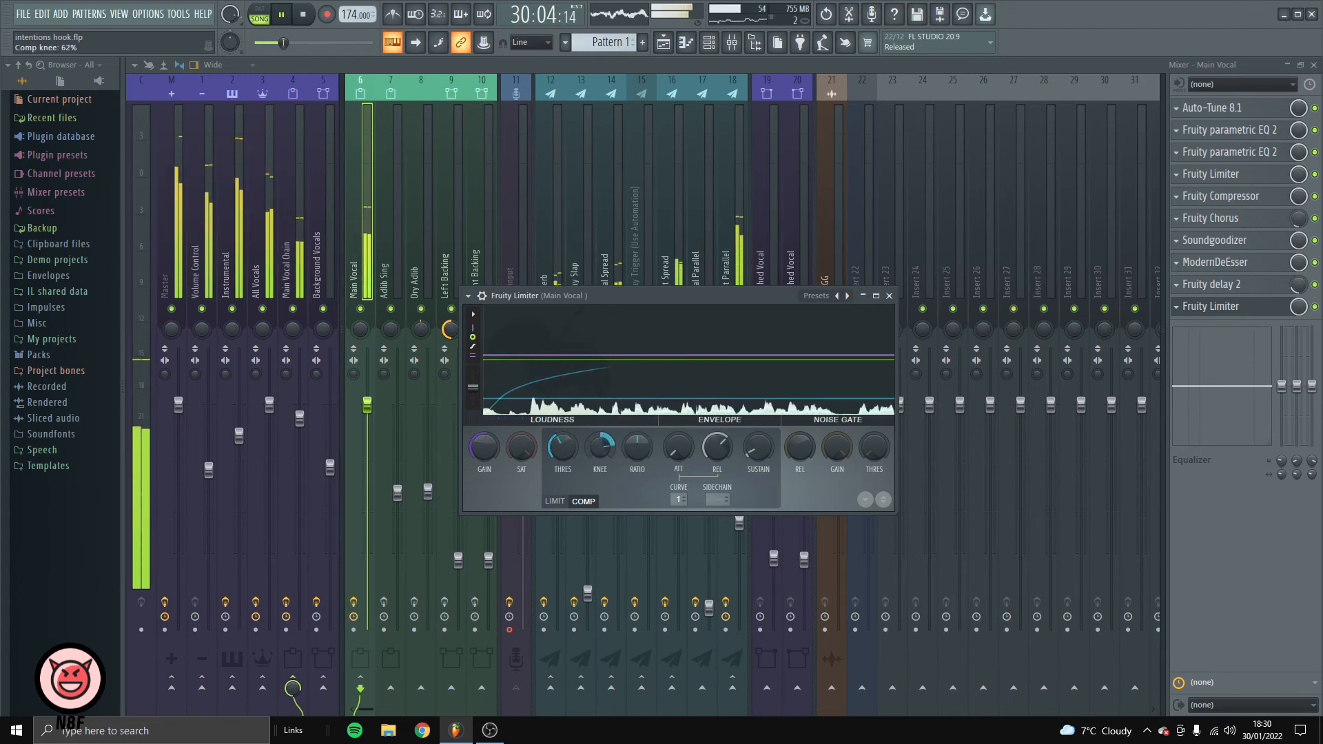
left_click_drag(649, 462, 648, 420)
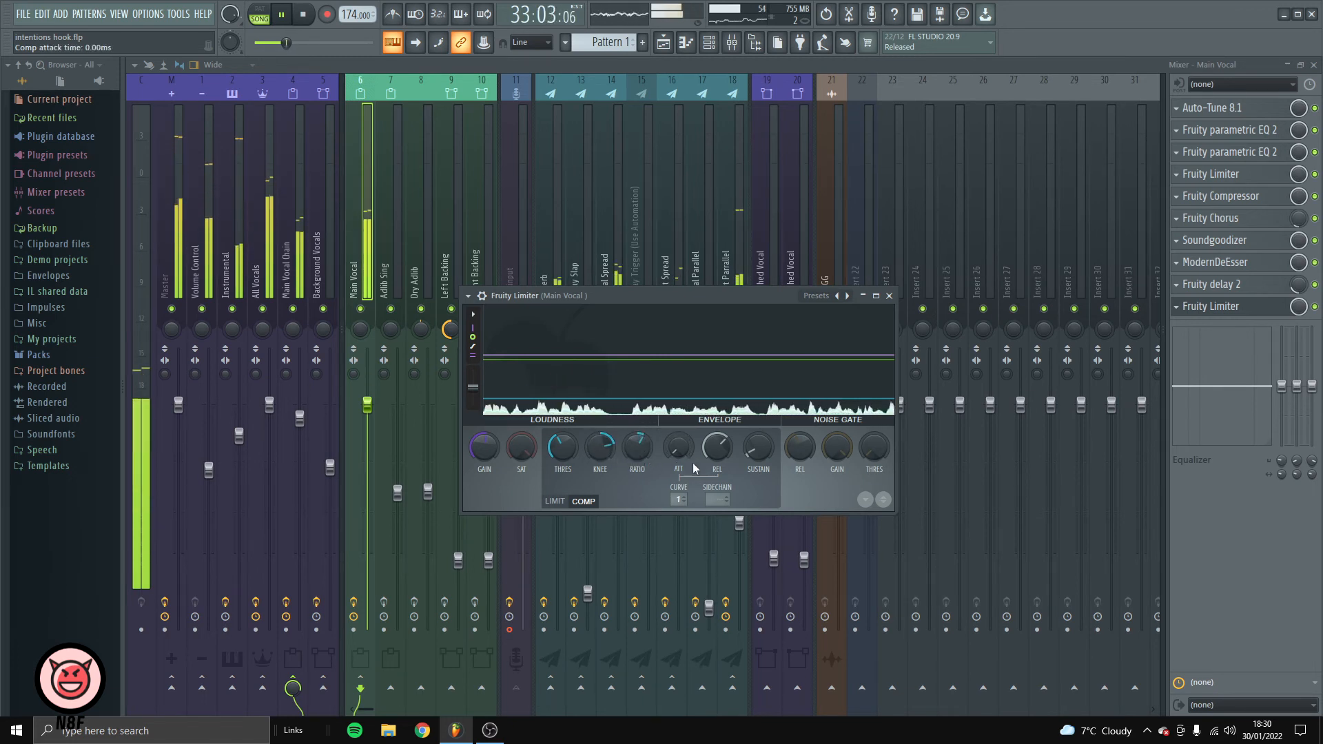
left_click_drag(709, 452, 709, 482)
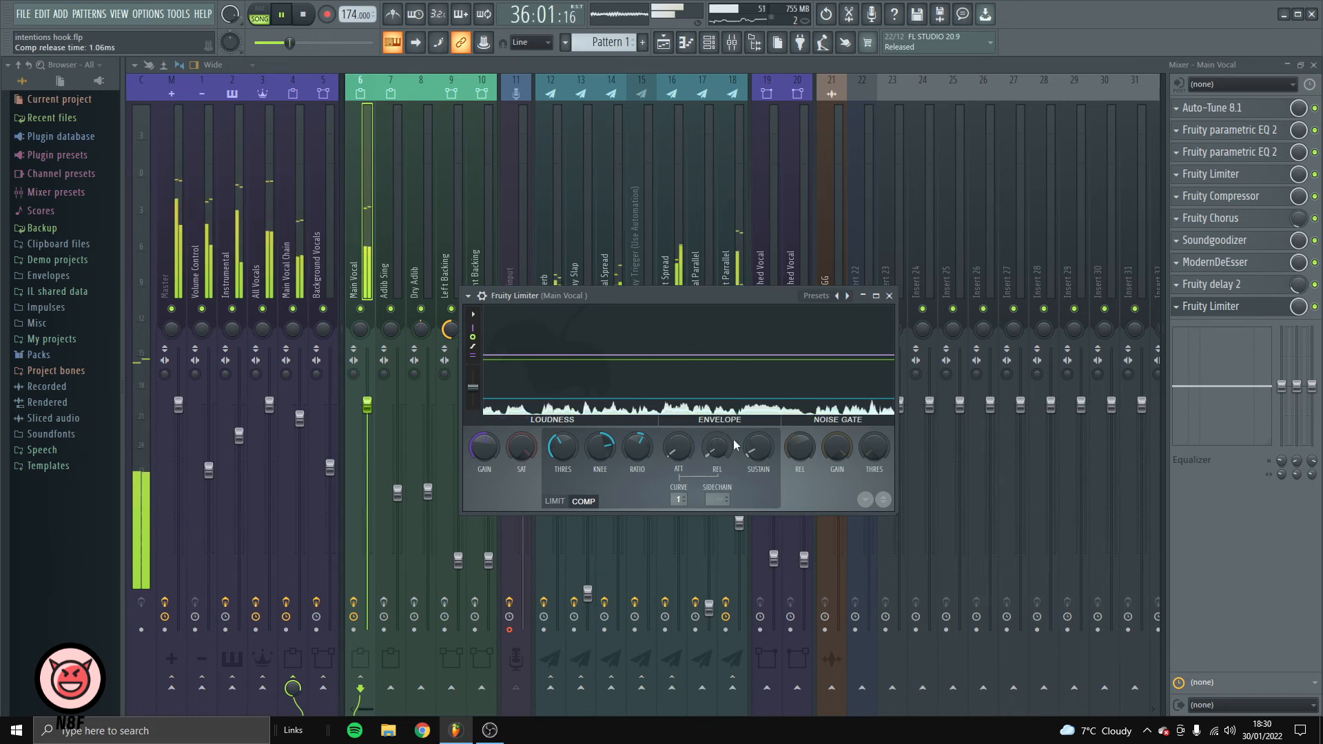
left_click(888, 296)
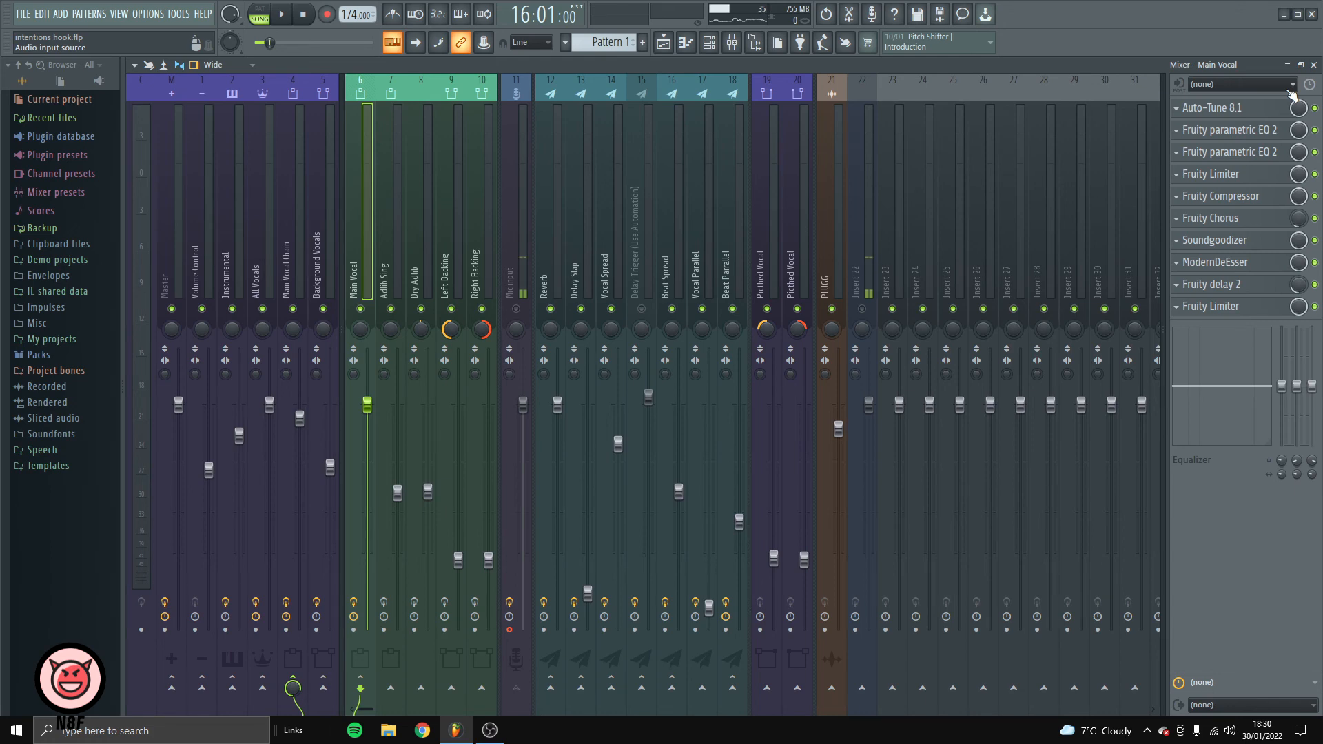
Set Auto-Tune's Retune Speed to 7 on the Main Vocal track and close the plugin
left_click(1250, 108)
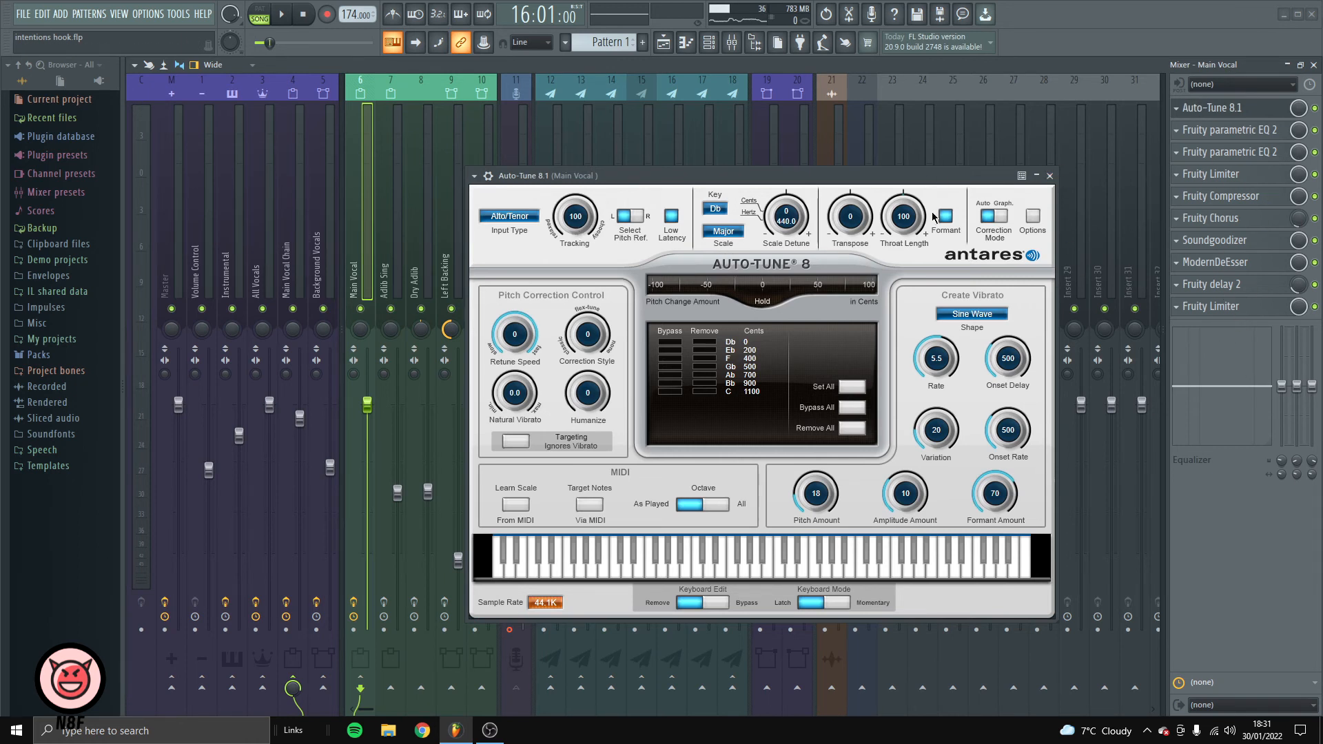
left_click_drag(528, 340, 525, 361)
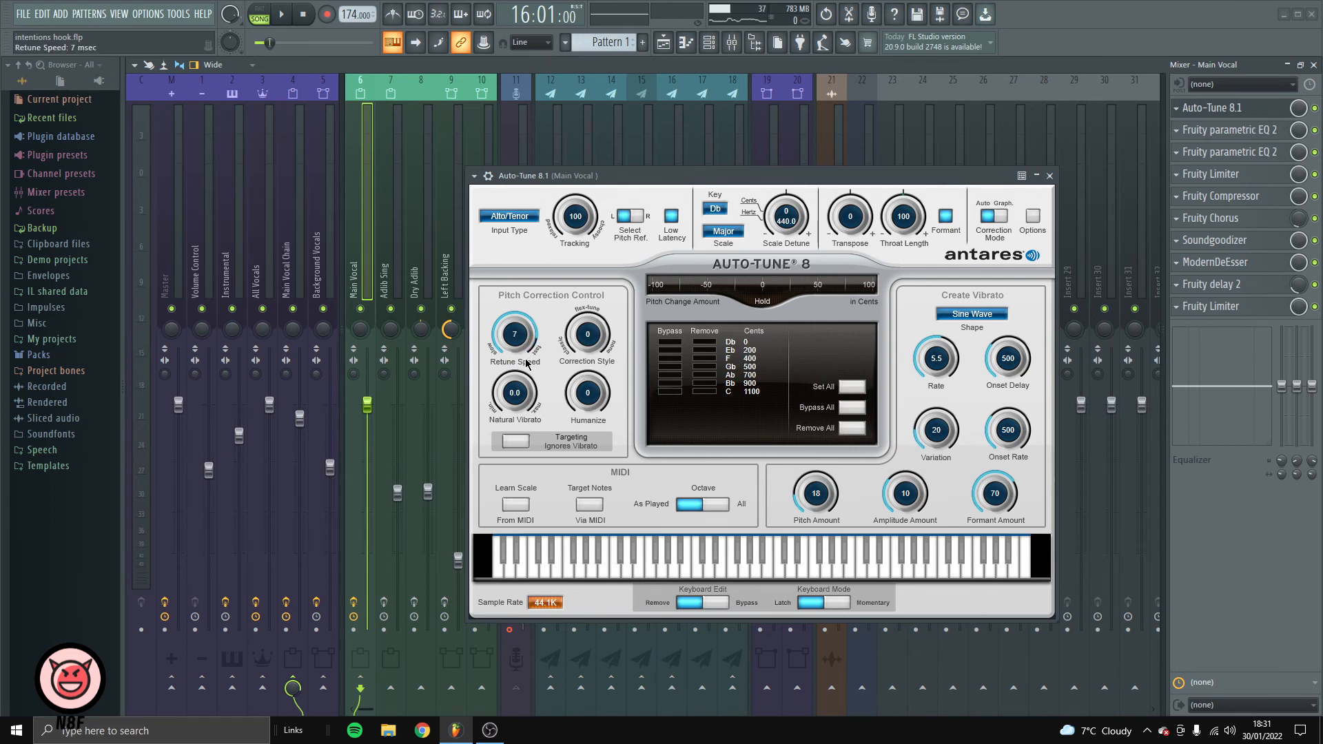
left_click(1050, 175)
Close the mixer, play the finished vocal mix with the beat from bar 16, and stop playback
left_click(1313, 65)
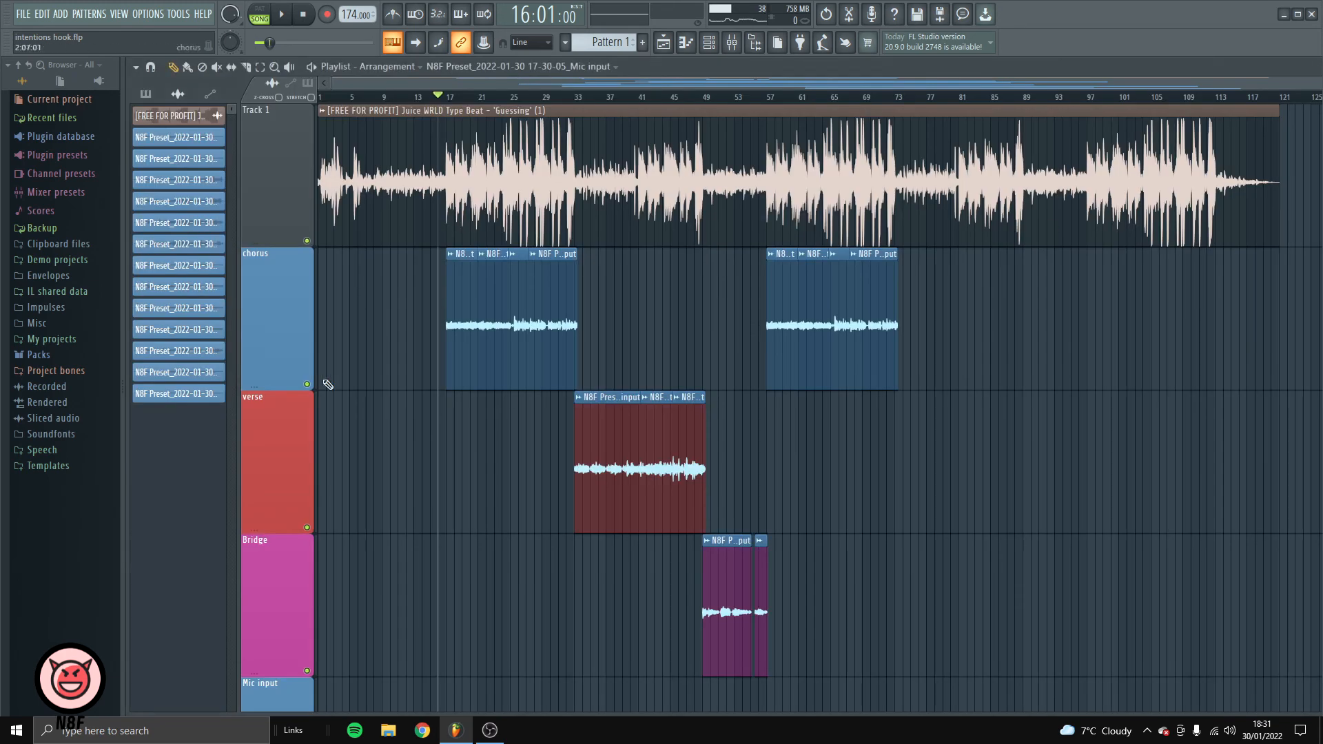
key("space")
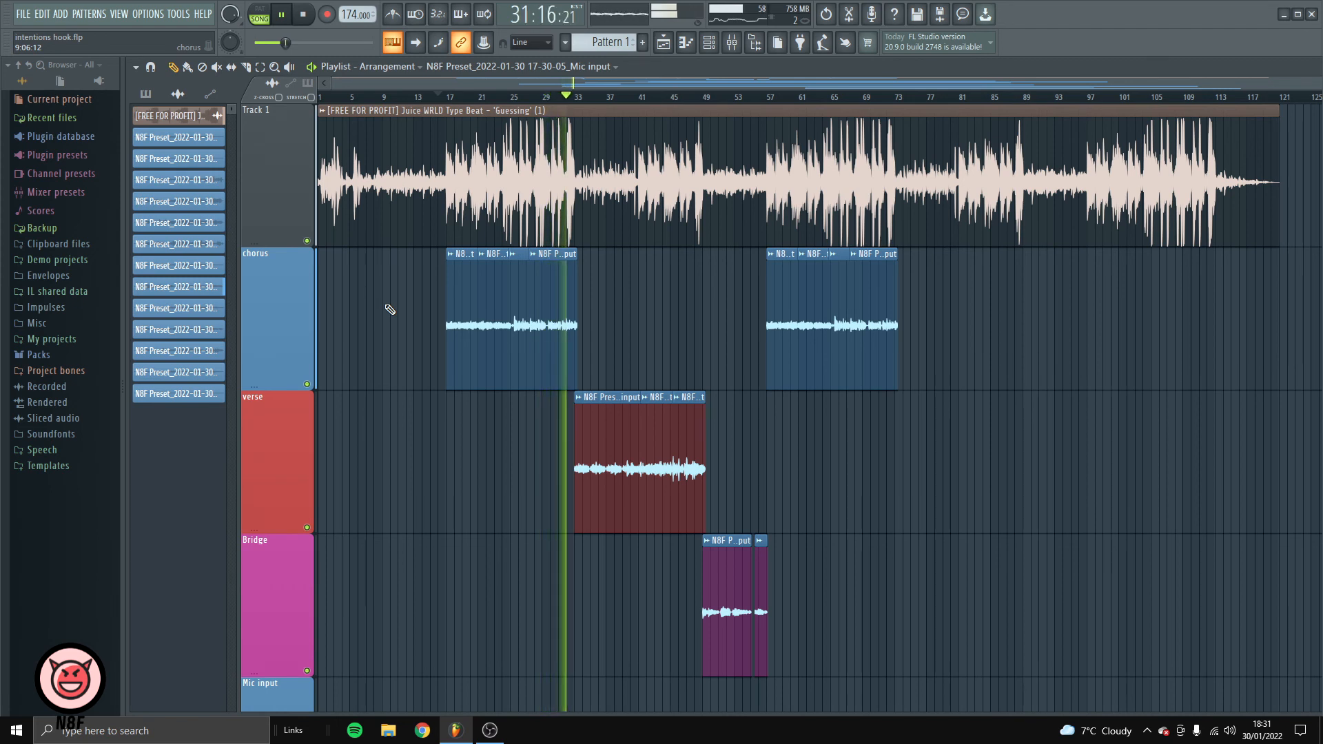
key("space")
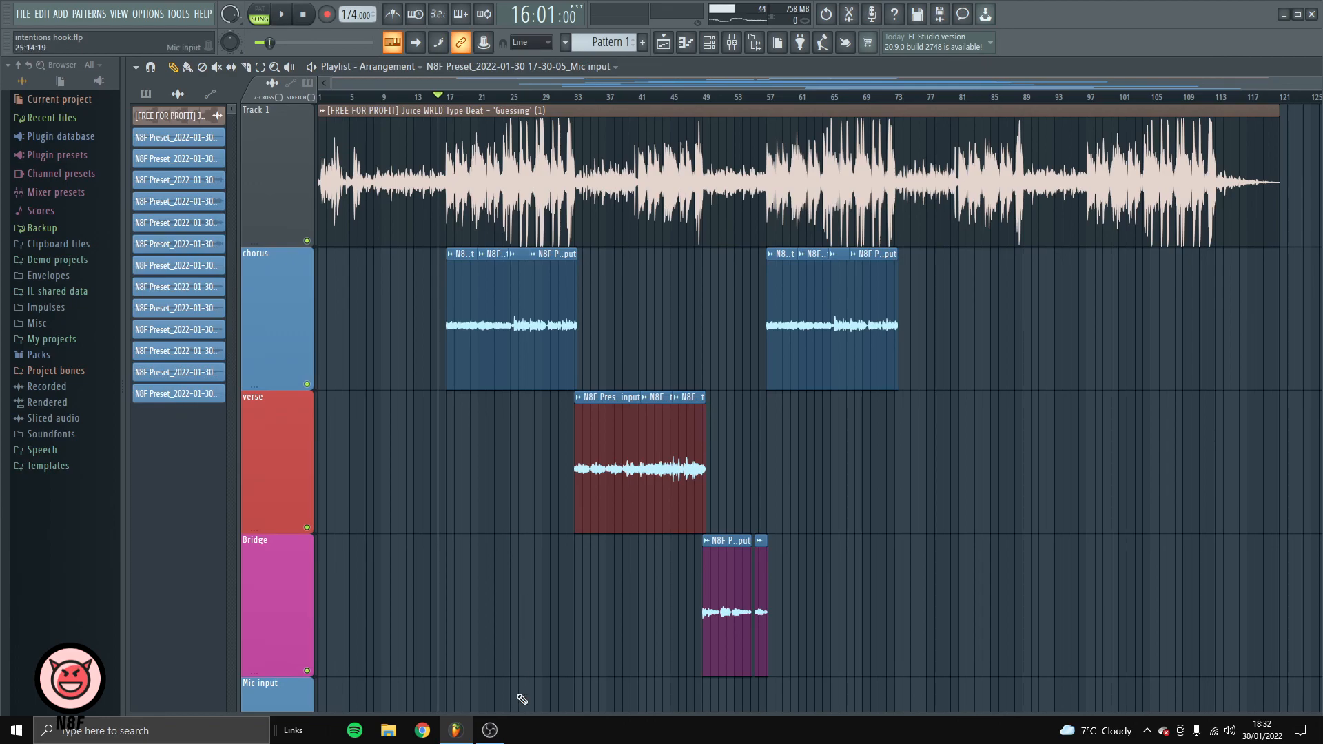
left_click(490, 730)
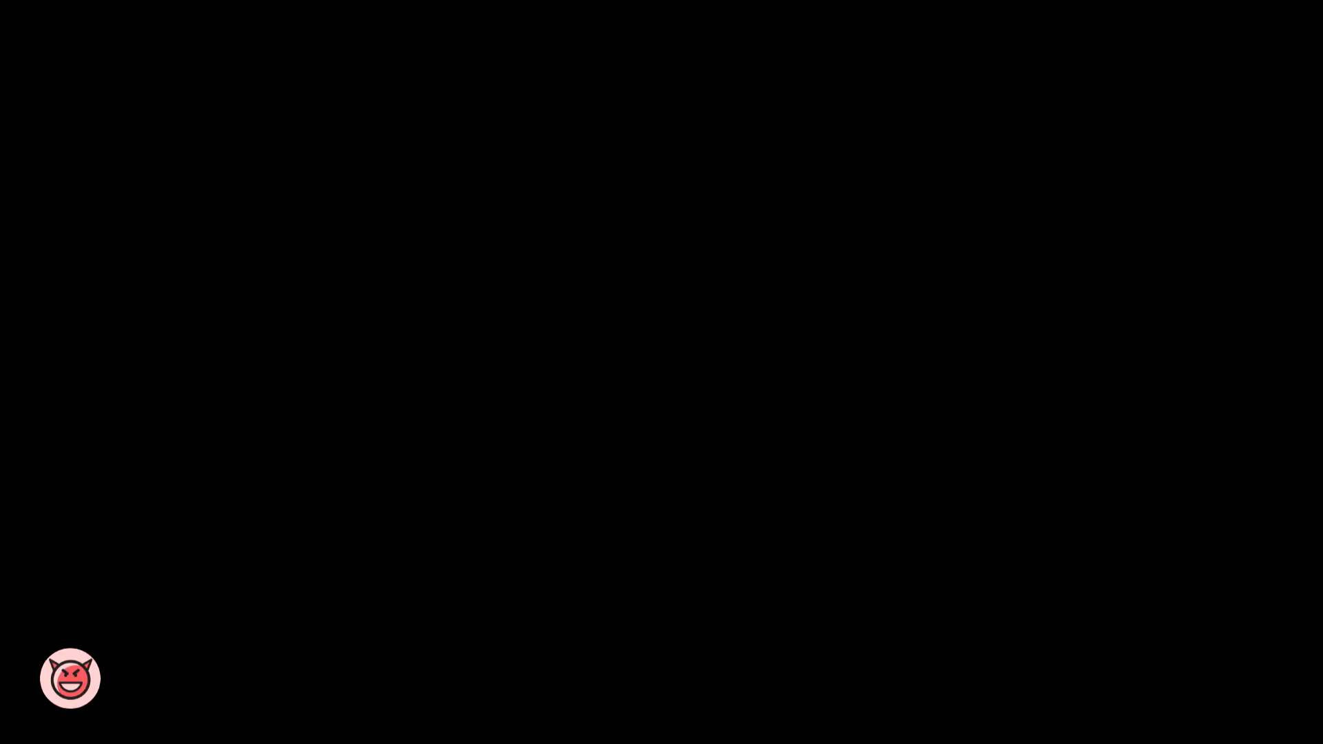